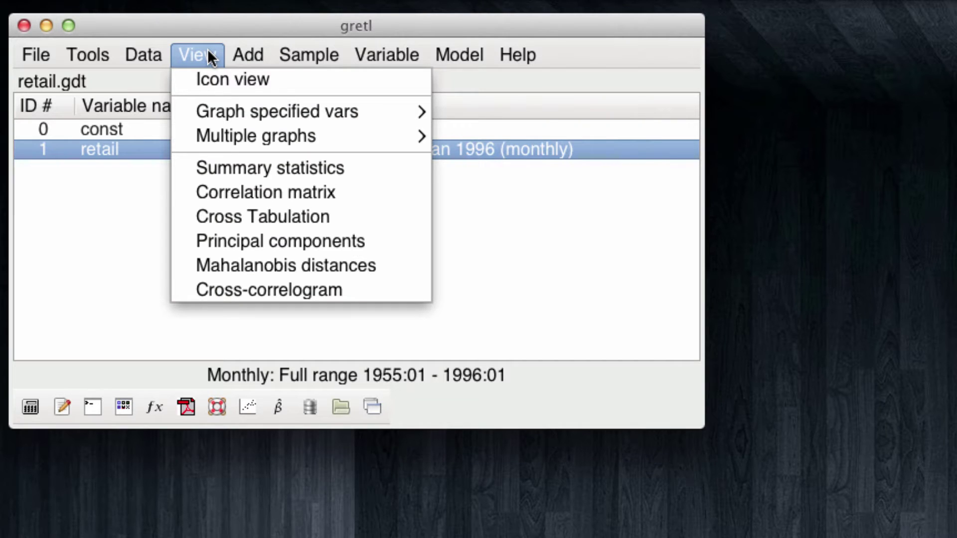
Plot the retail variable as a time series to examine its trend, and close the graph.
mouse_move(218, 104)
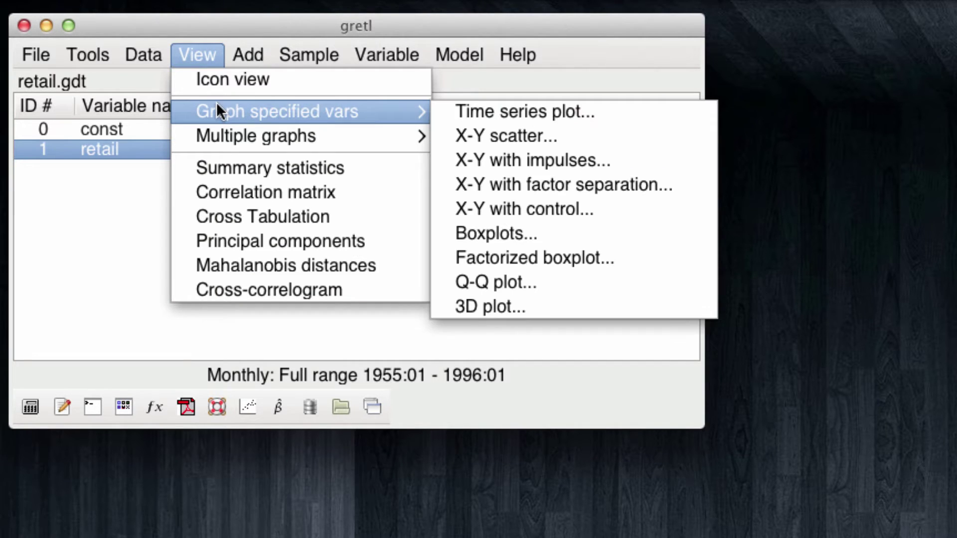
left_click(448, 118)
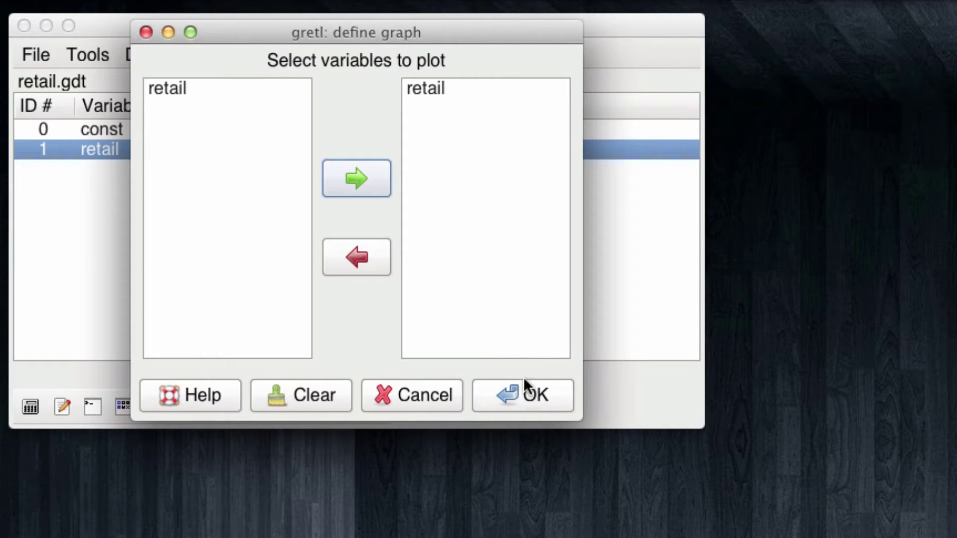
left_click(556, 400)
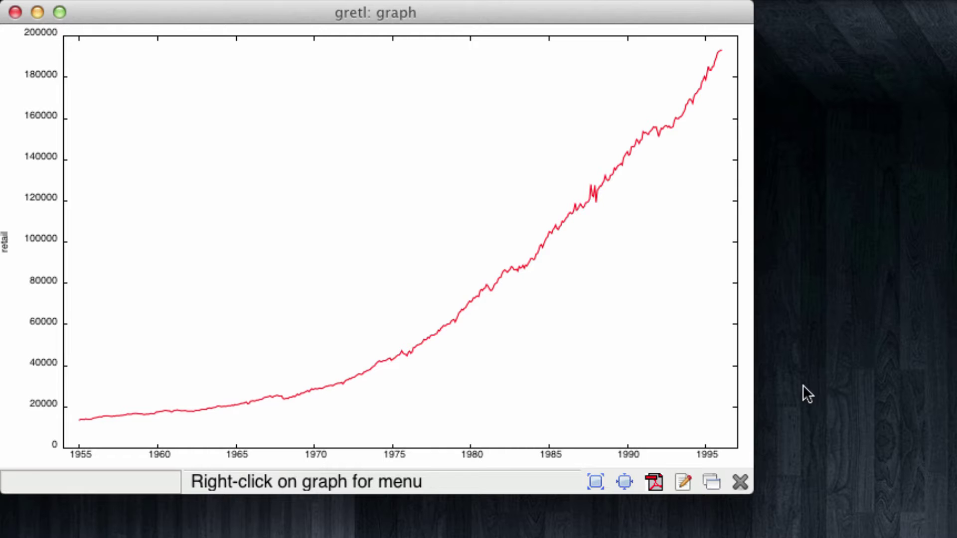
left_click(15, 12)
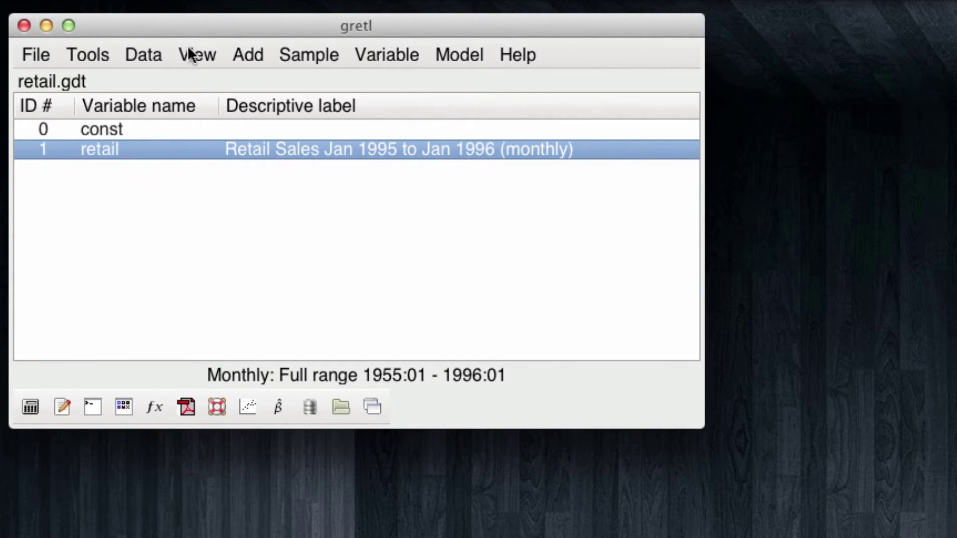
Add a time trend variable and estimate an OLS model of retail on const and time, with retail set as the default dependent variable.
left_click(253, 53)
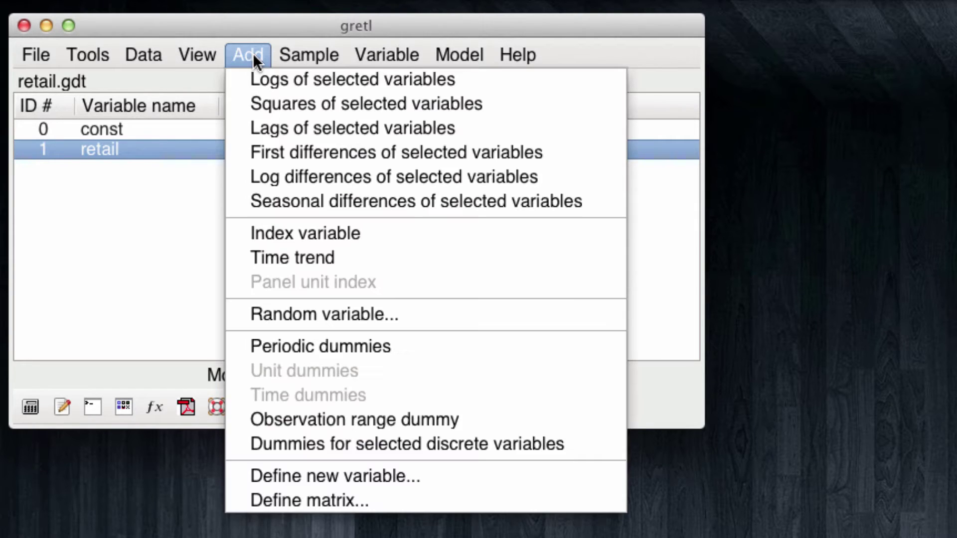
left_click(355, 264)
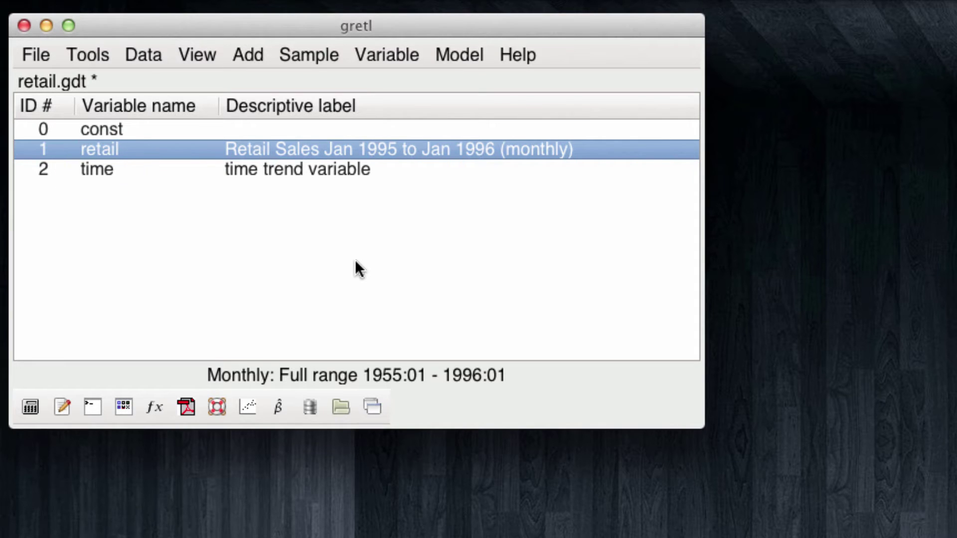
left_click(279, 408)
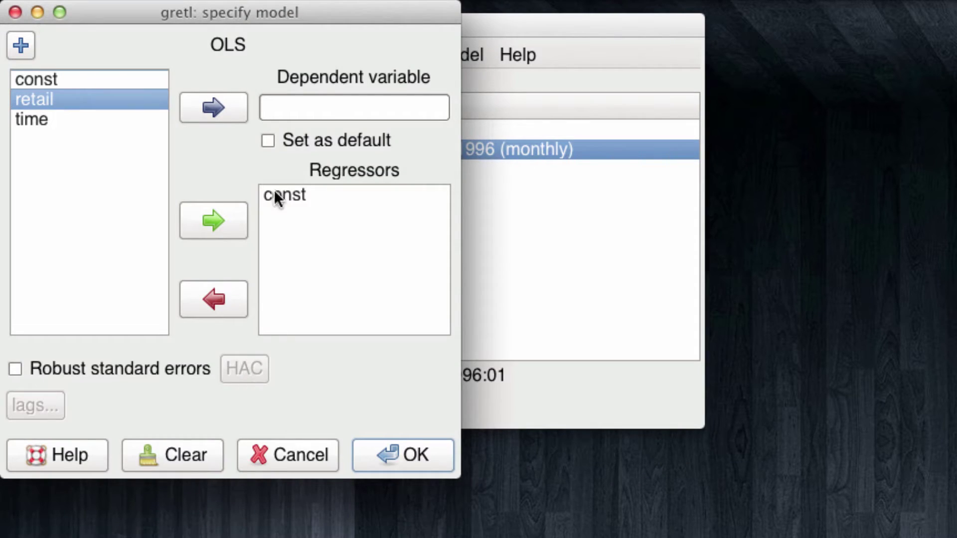
left_click(236, 108)
left_click(270, 142)
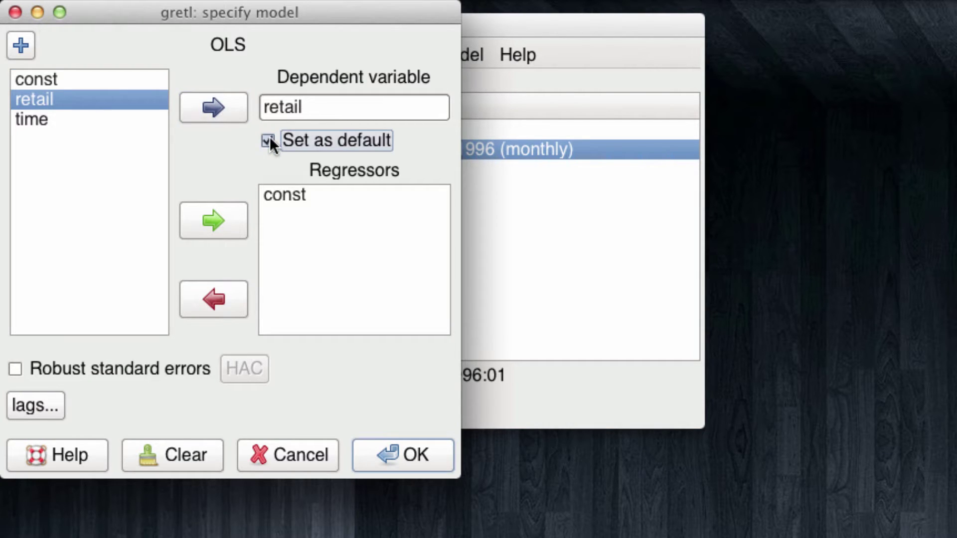
left_click(40, 120)
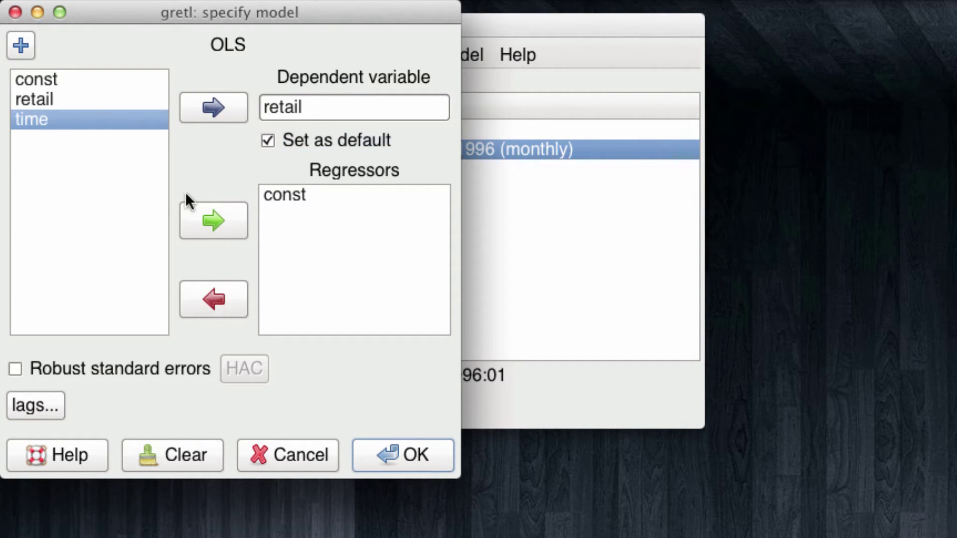
left_click(210, 209)
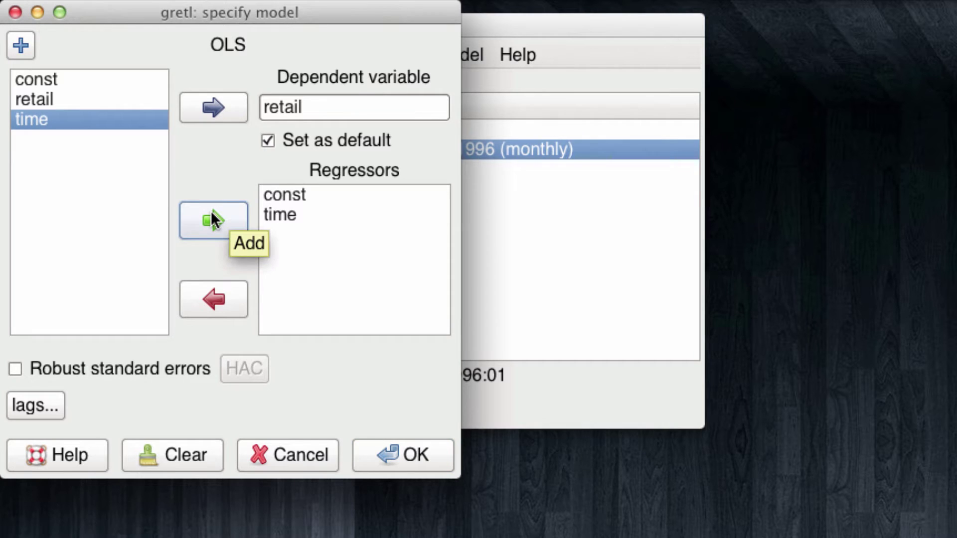
left_click(435, 457)
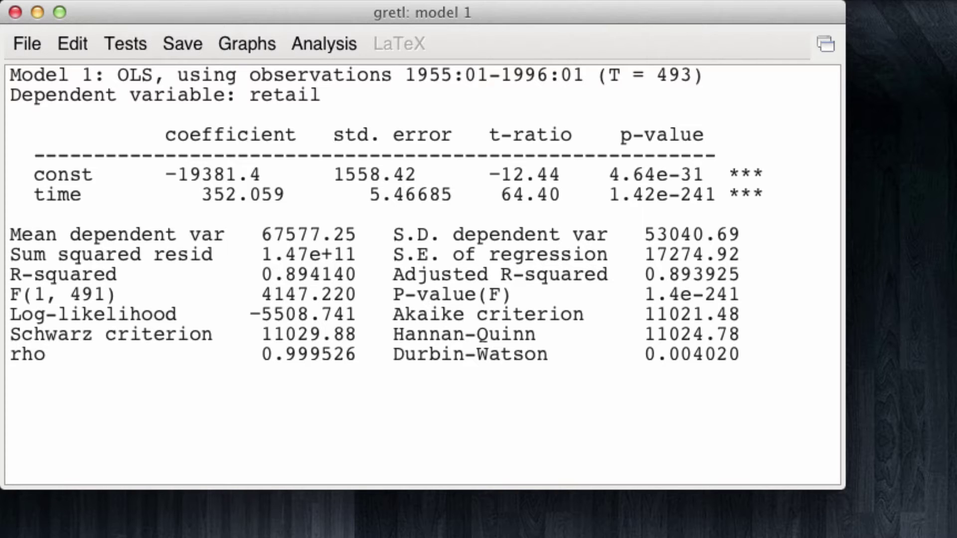
Plot model 1's fitted and actual retail values against time.
left_click(255, 41)
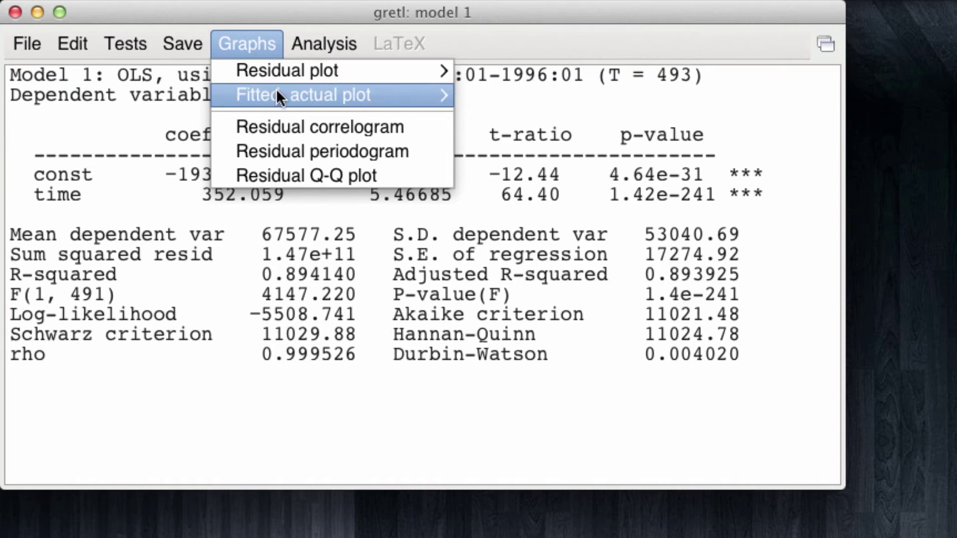
mouse_move(283, 93)
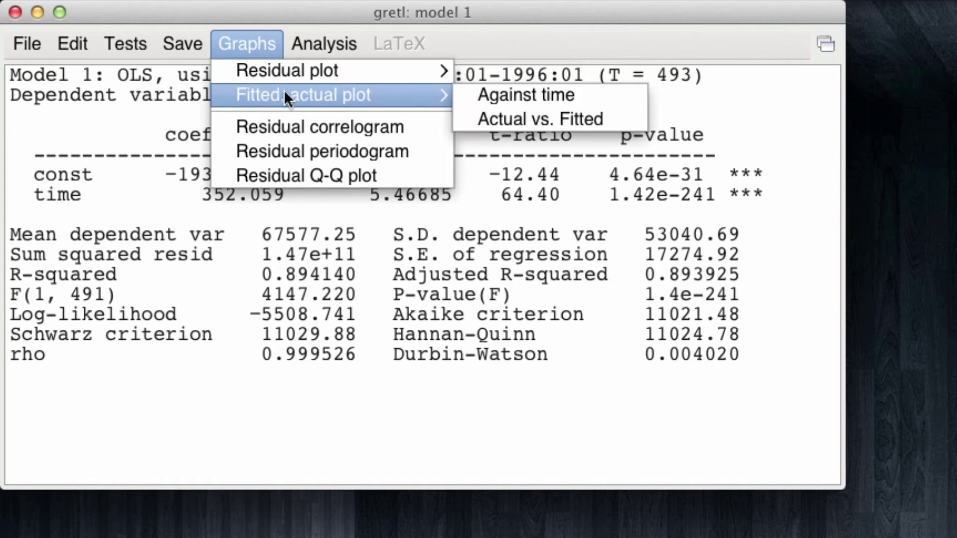
left_click(519, 98)
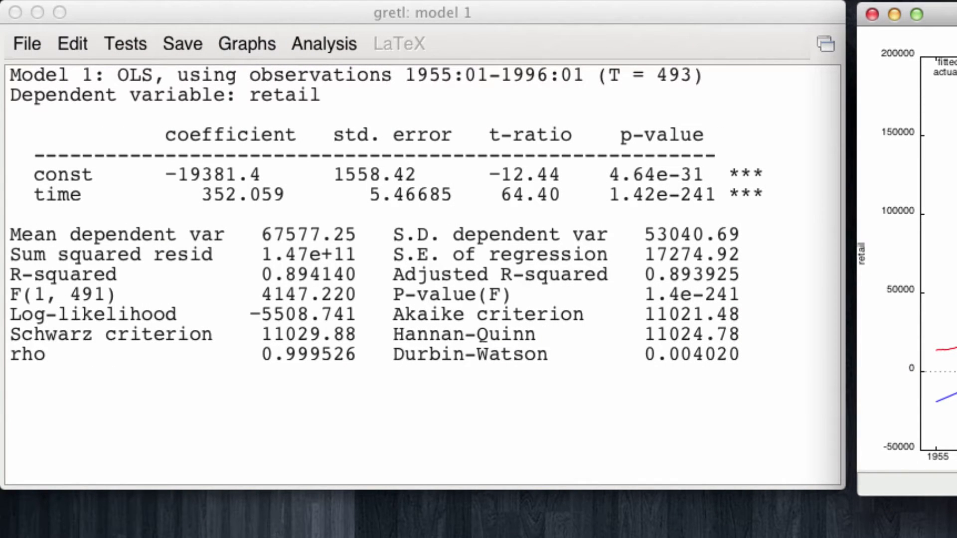
Plot model 1's residuals against time and place the graph below the actual and fitted plot.
left_click(248, 47)
mouse_move(254, 67)
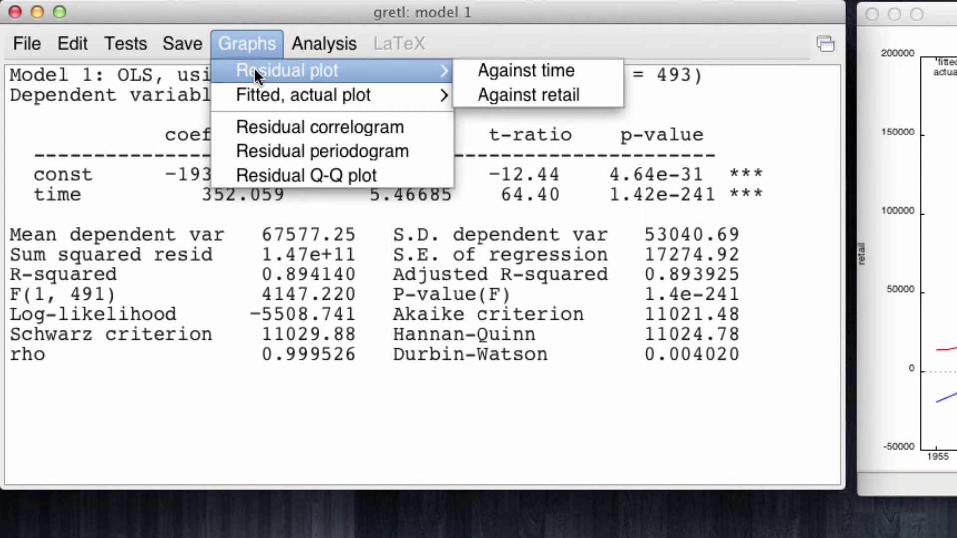
left_click(500, 70)
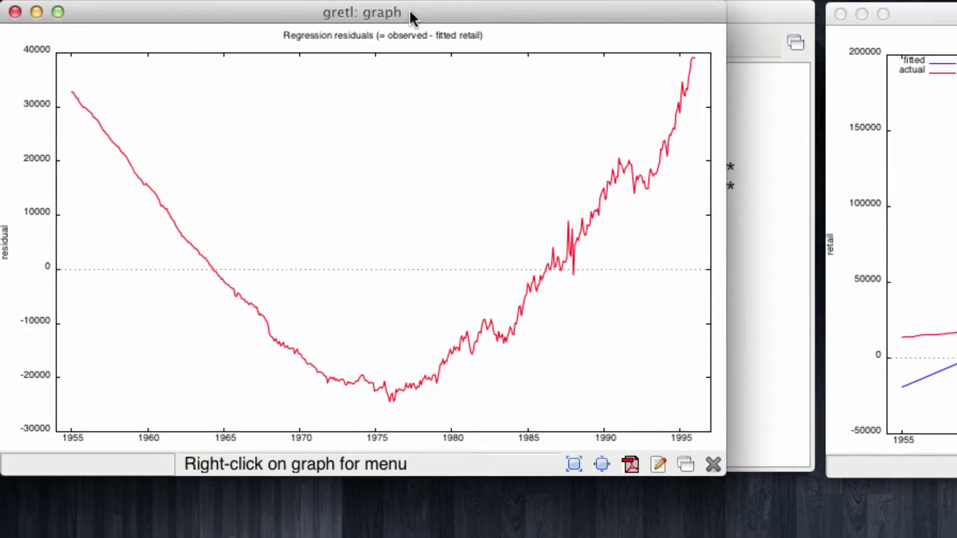
mouse_move(384, 10)
left_mouse_down()
mouse_move(352, 74)
mouse_move(707, 267)
mouse_move(690, 274)
left_mouse_up()
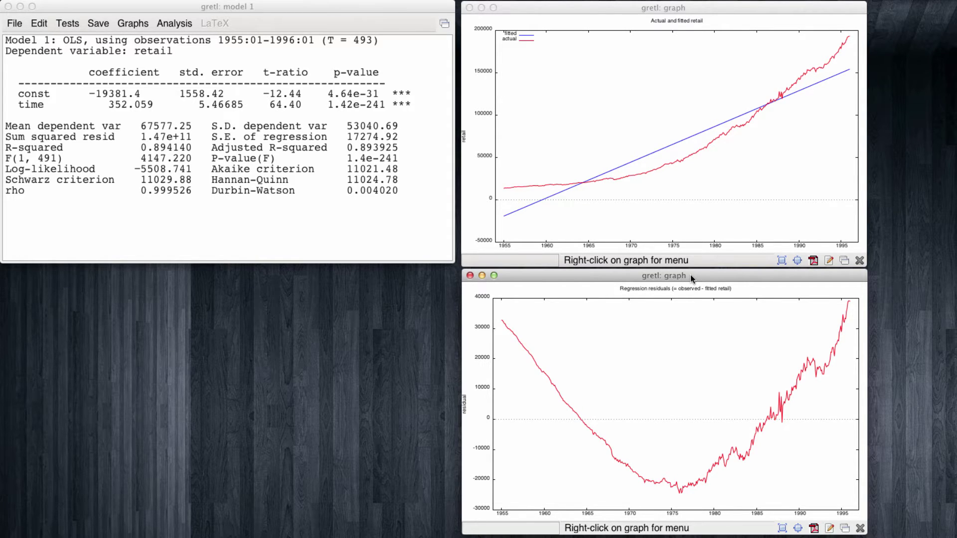
Close both model 1 graphs and move the model 1 results aside to uncover the main variable list.
left_click(471, 276)
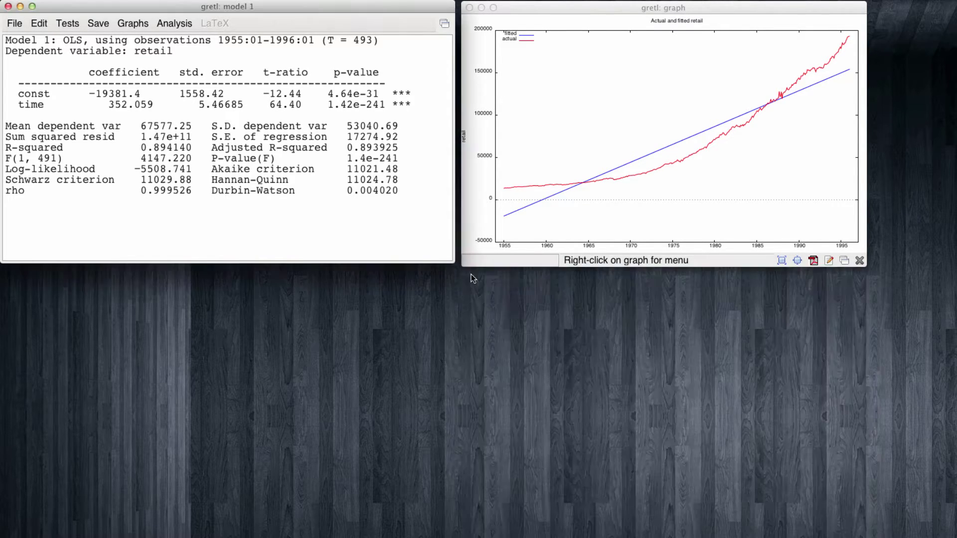
left_click(469, 7)
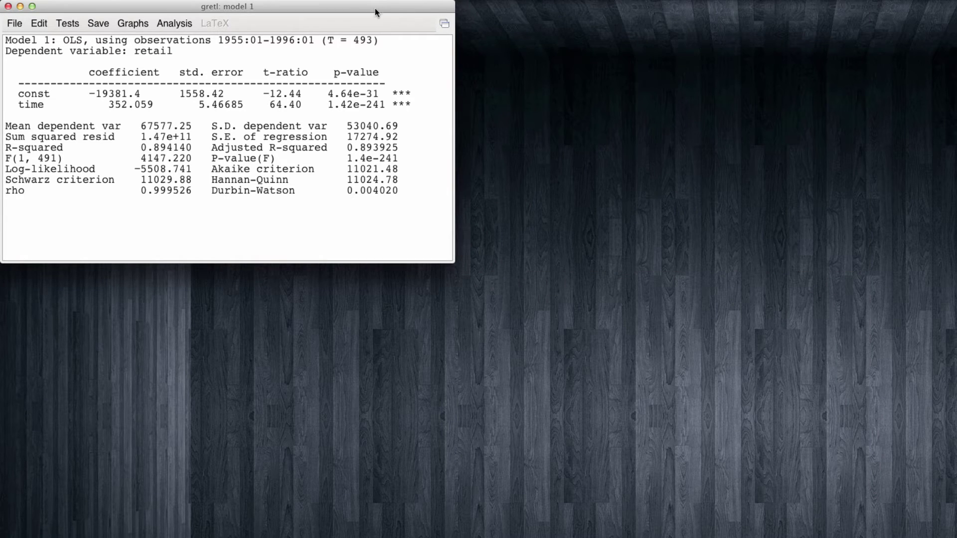
left_click_drag(376, 11, 762, 14)
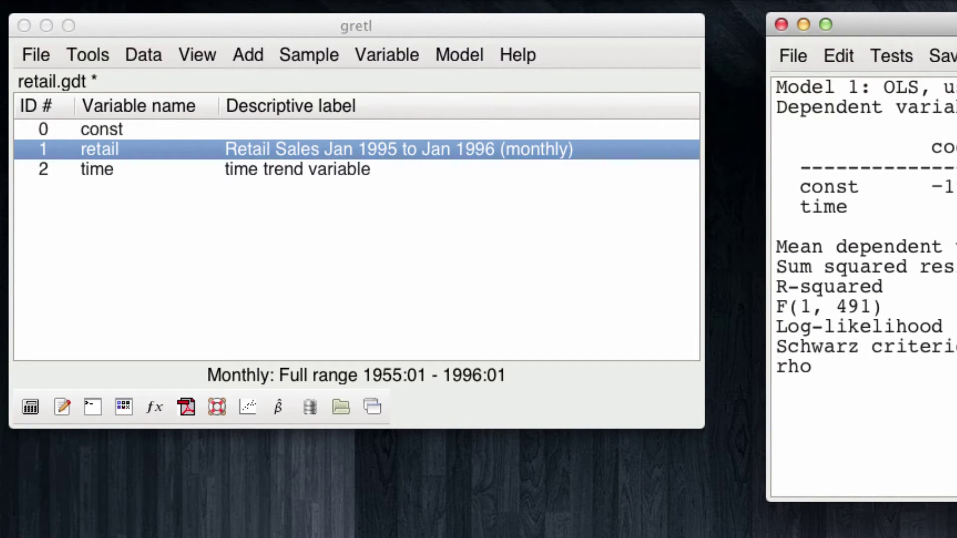
Add the square of the time variable to the dataset.
left_click(402, 172)
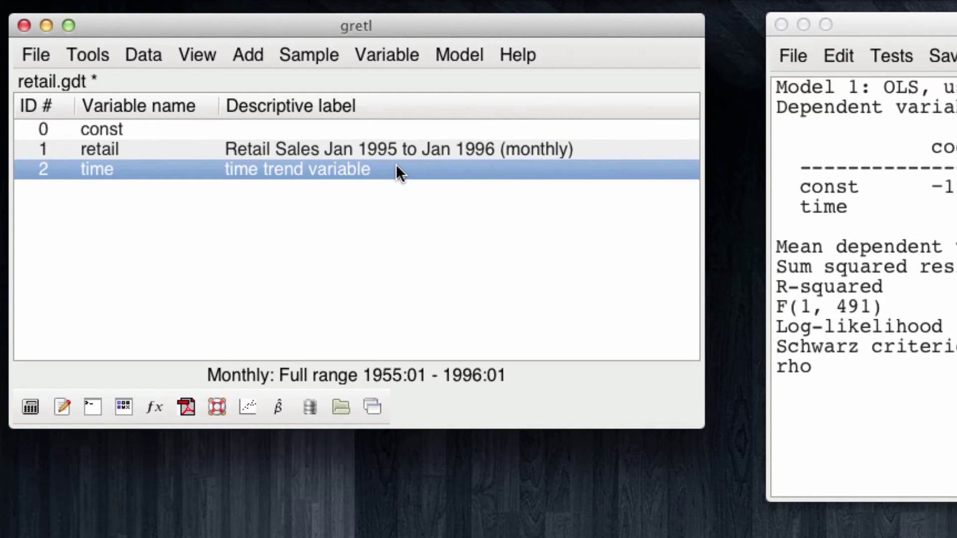
left_click(249, 55)
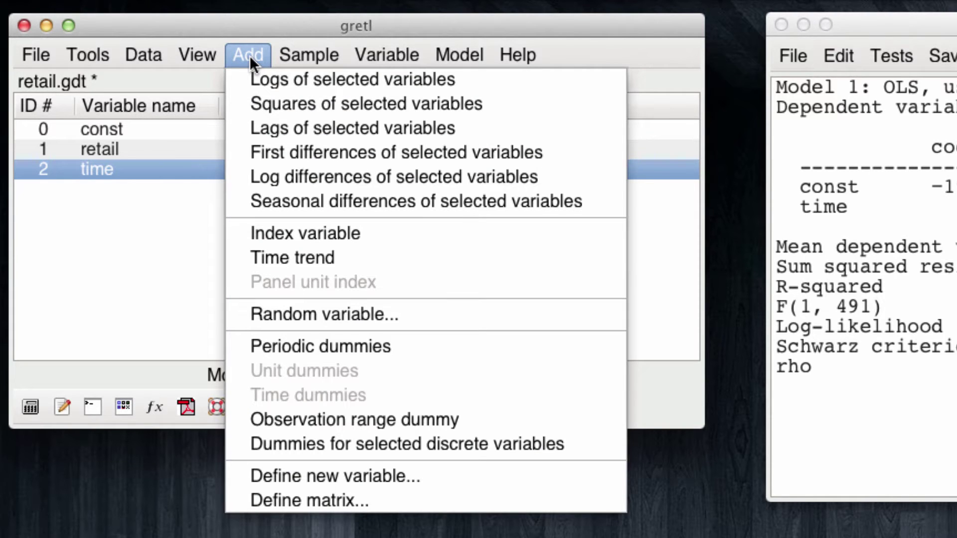
left_click(282, 106)
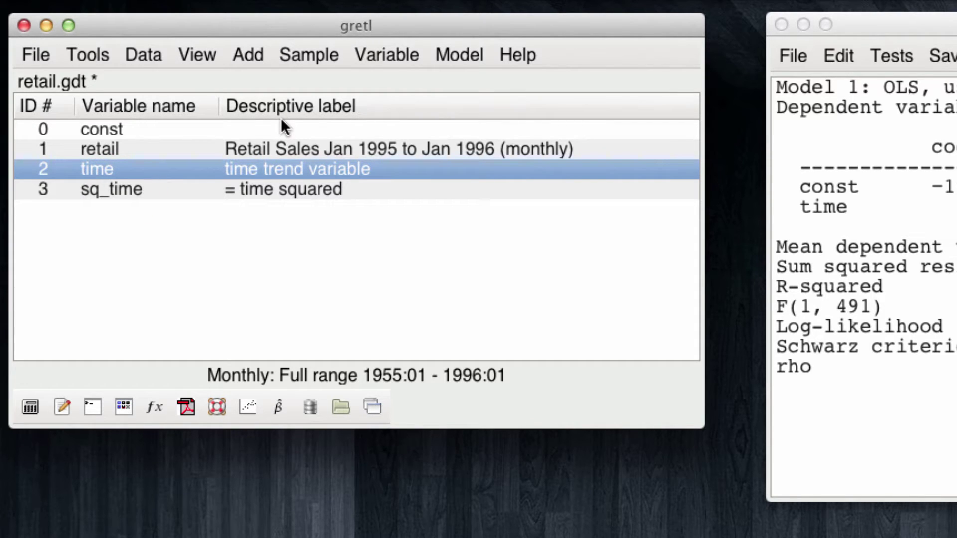
Estimate a second OLS model of retail with sq_time added to the regressors, and arrange its results beside model 1.
left_click(284, 407)
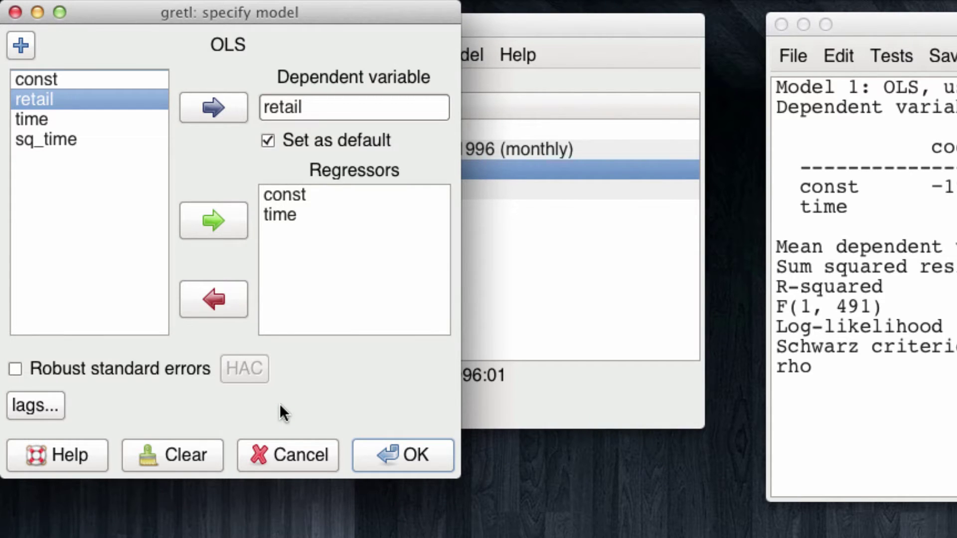
left_click(41, 140)
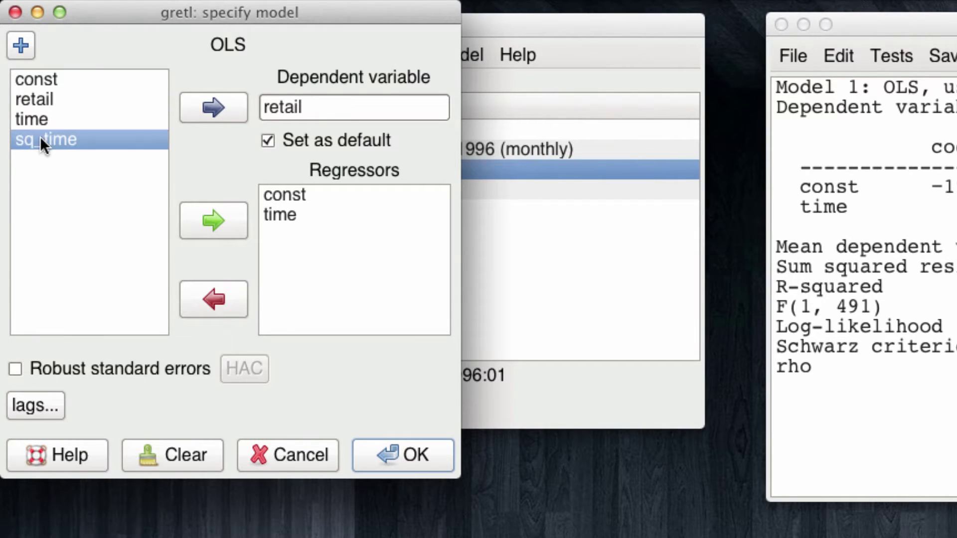
left_click(213, 221)
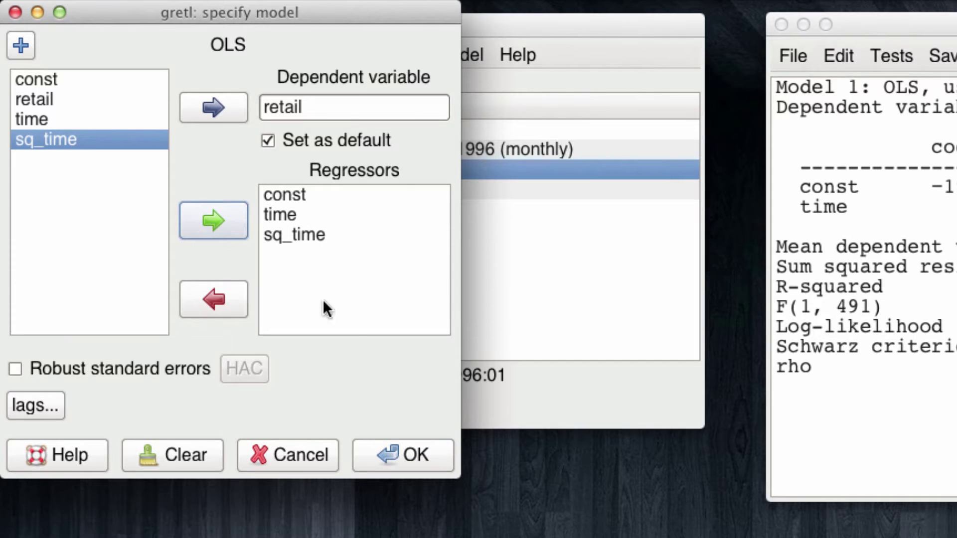
left_click(432, 456)
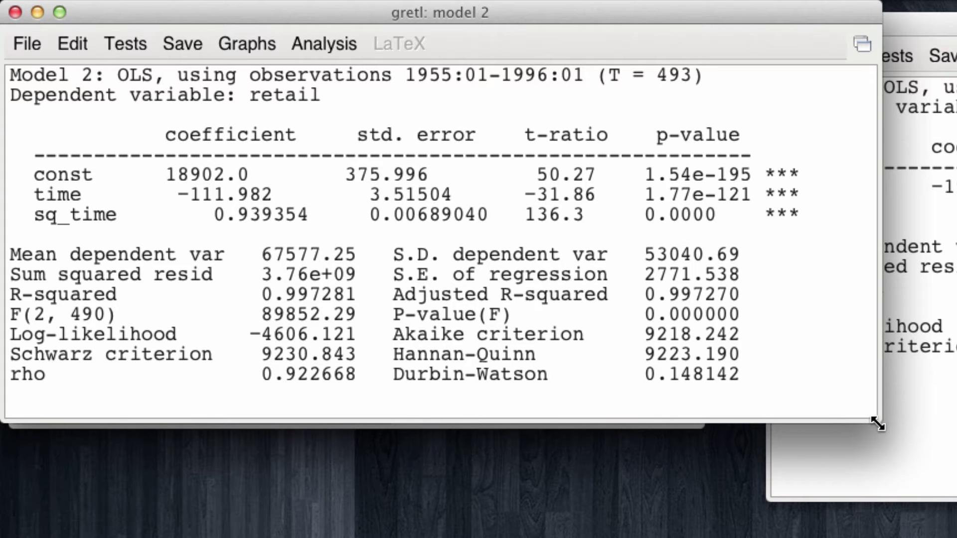
left_click_drag(878, 422, 827, 506)
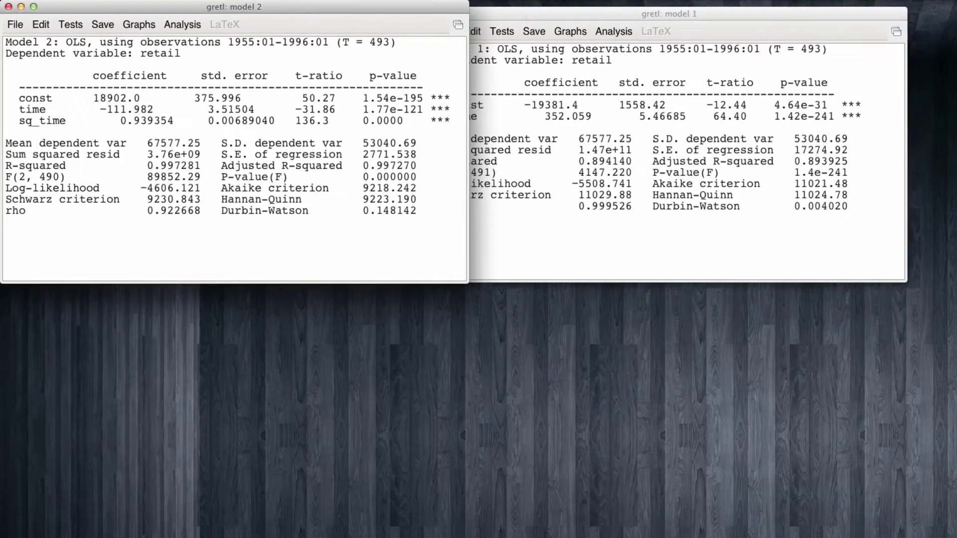
left_click_drag(550, 21, 597, 15)
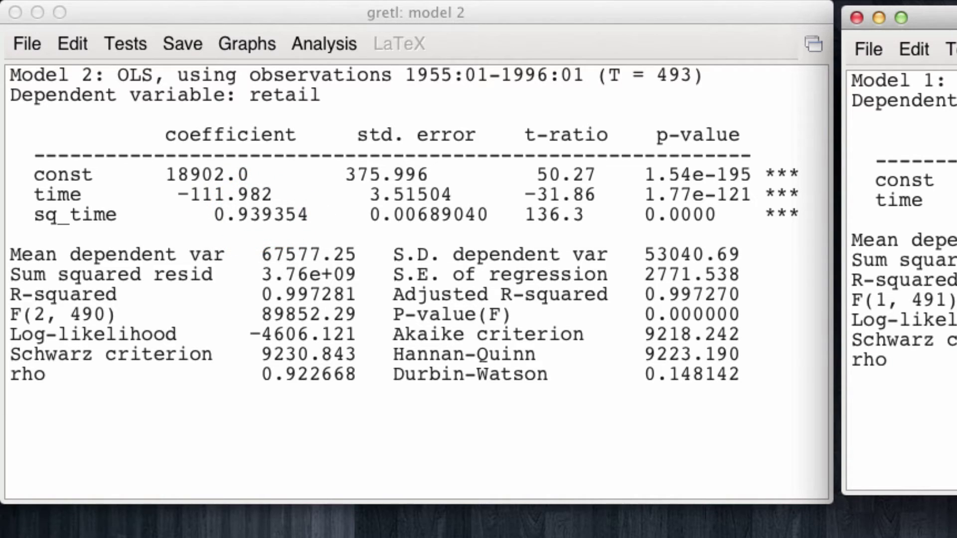
Plot model 2's fitted and actual retail values against time and place the graph beside the model results.
left_click(237, 41)
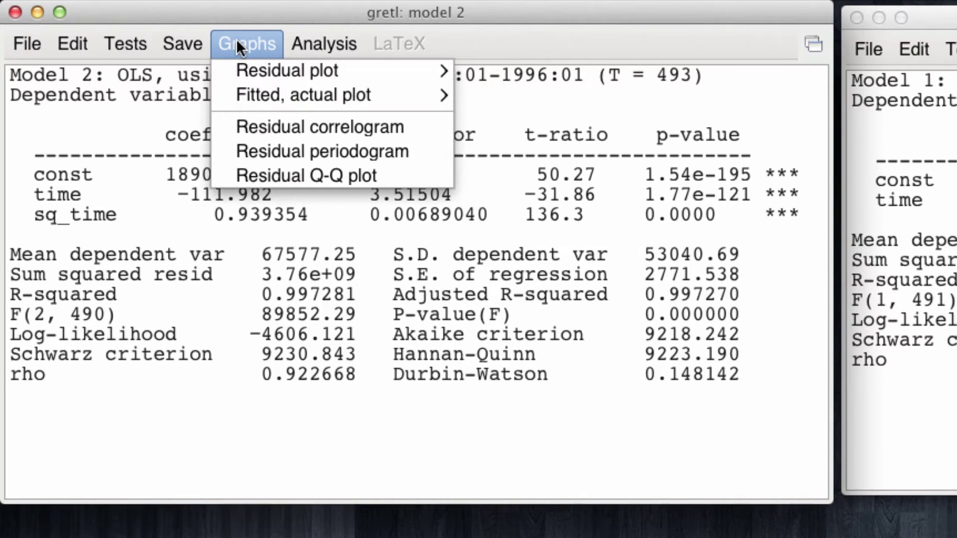
mouse_move(292, 95)
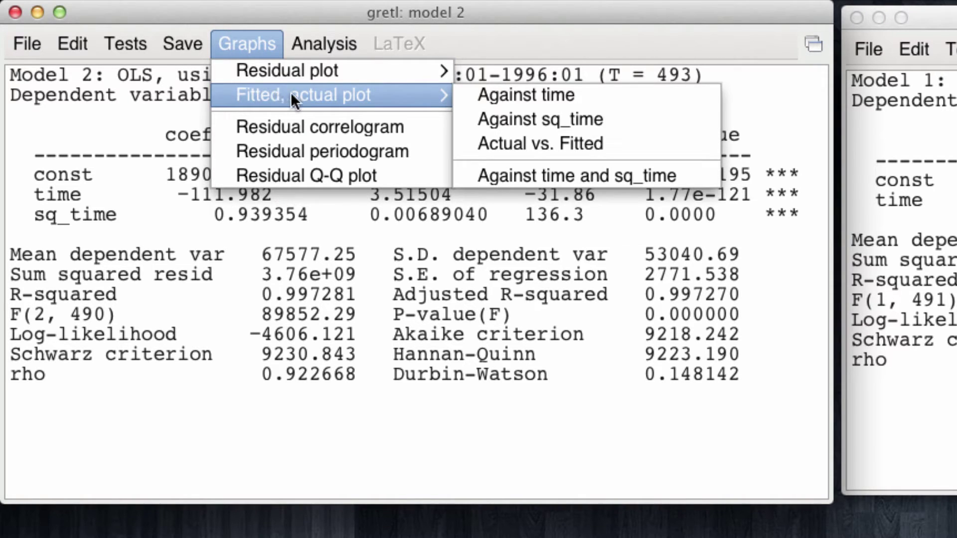
left_click(524, 94)
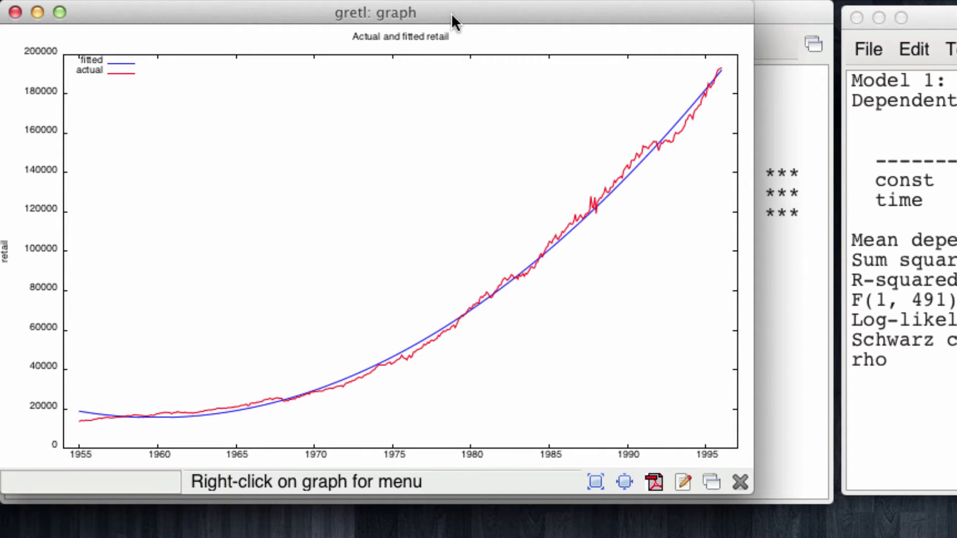
left_click_drag(451, 13, 696, 9)
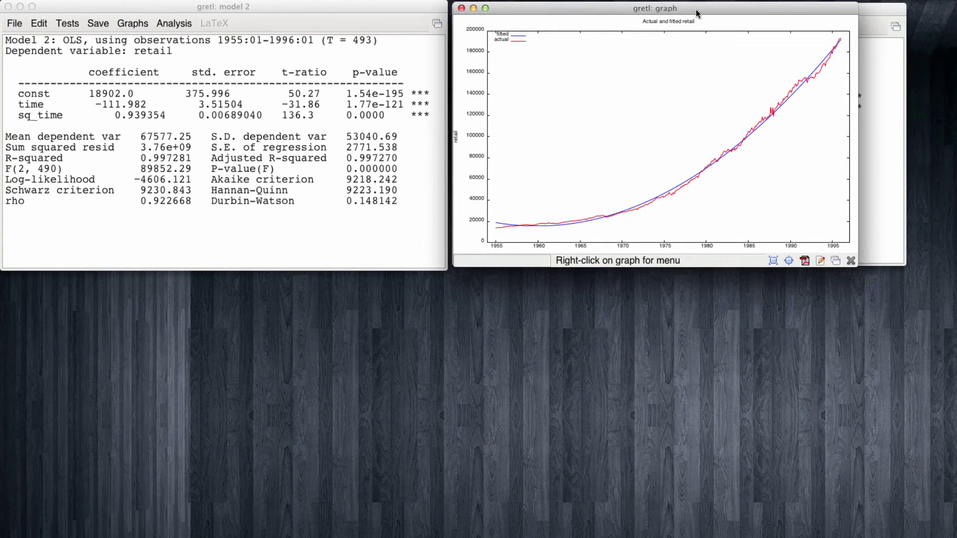
Plot model 2's residuals against time and place the graph below the fitted and actual graph.
left_click(132, 25)
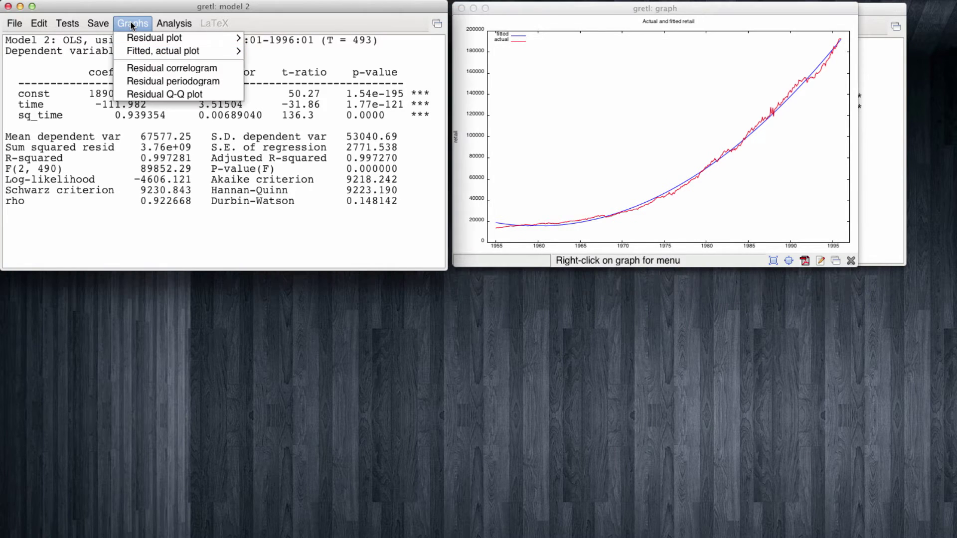
mouse_move(136, 36)
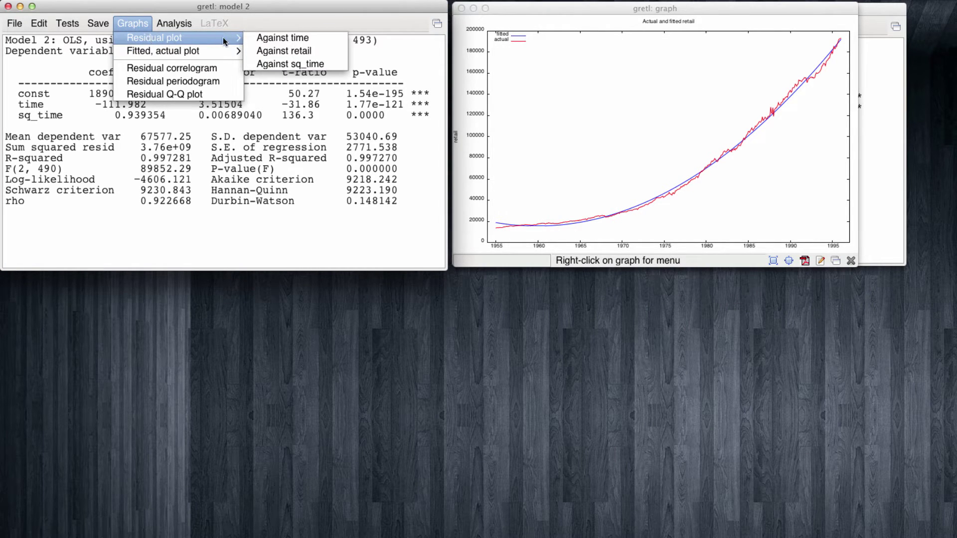
left_click(267, 39)
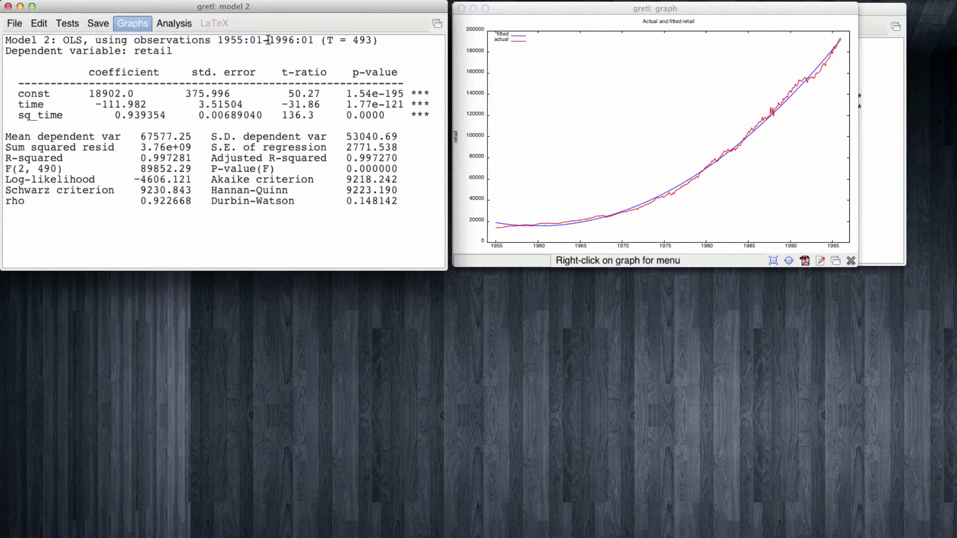
left_click_drag(224, 7, 678, 279)
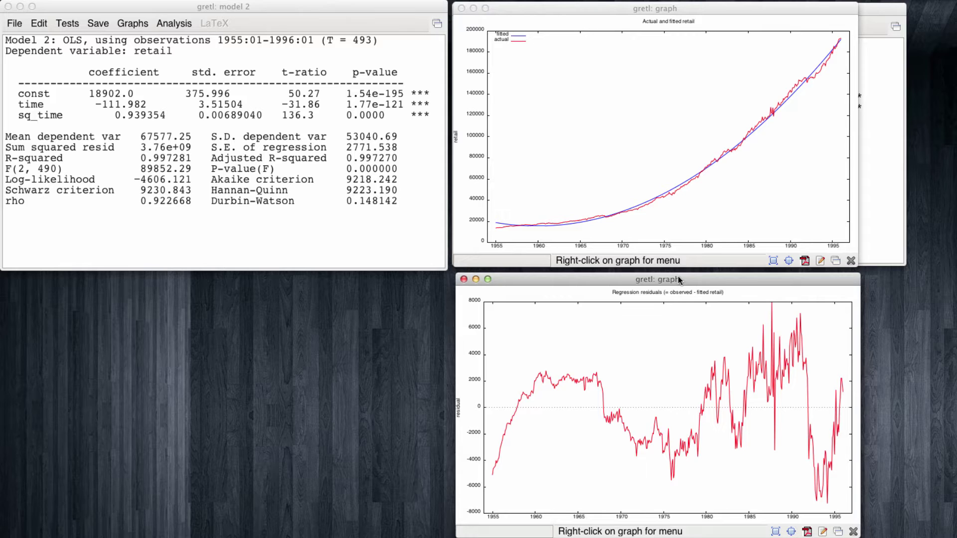
Close both model 2 graphs and move the model 2 results down to uncover the main variable list.
left_click(463, 280)
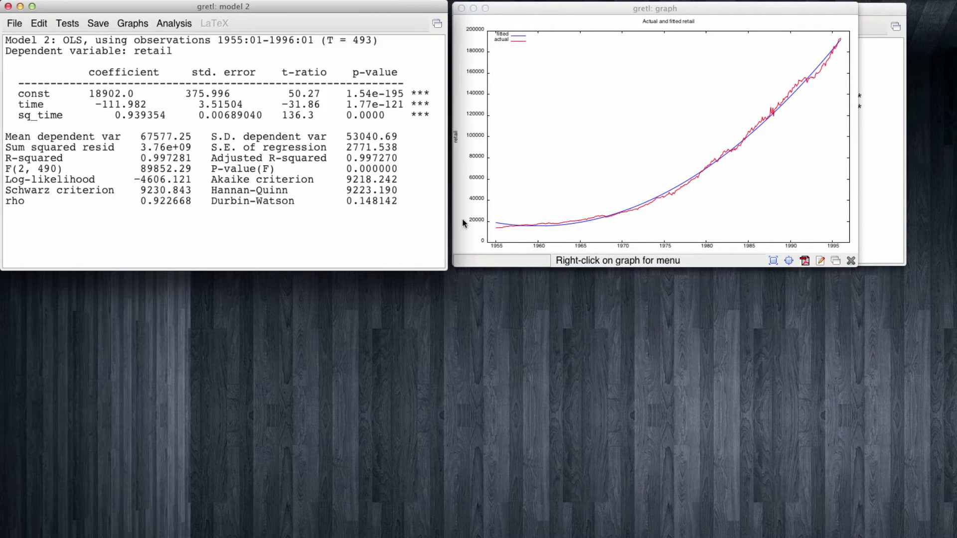
left_click(462, 8)
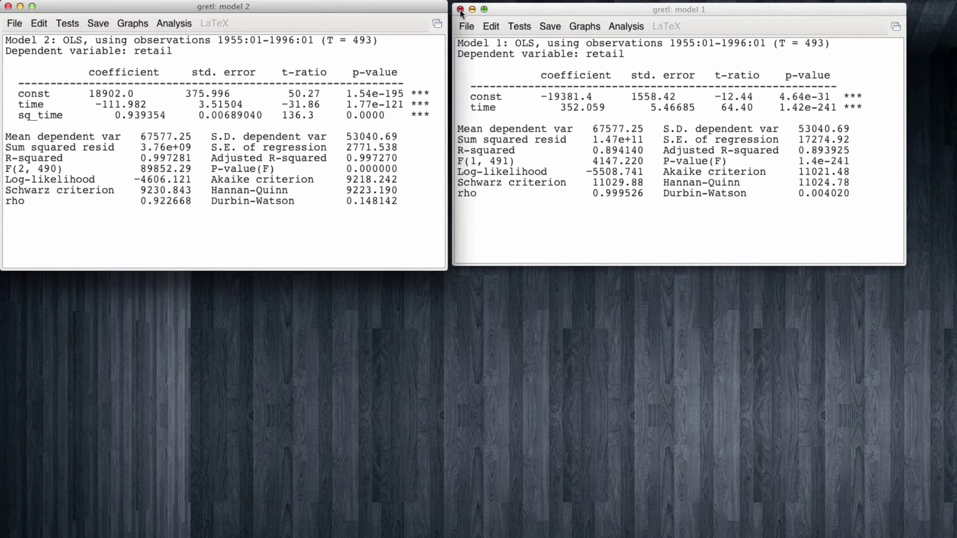
left_click_drag(385, 7, 390, 288)
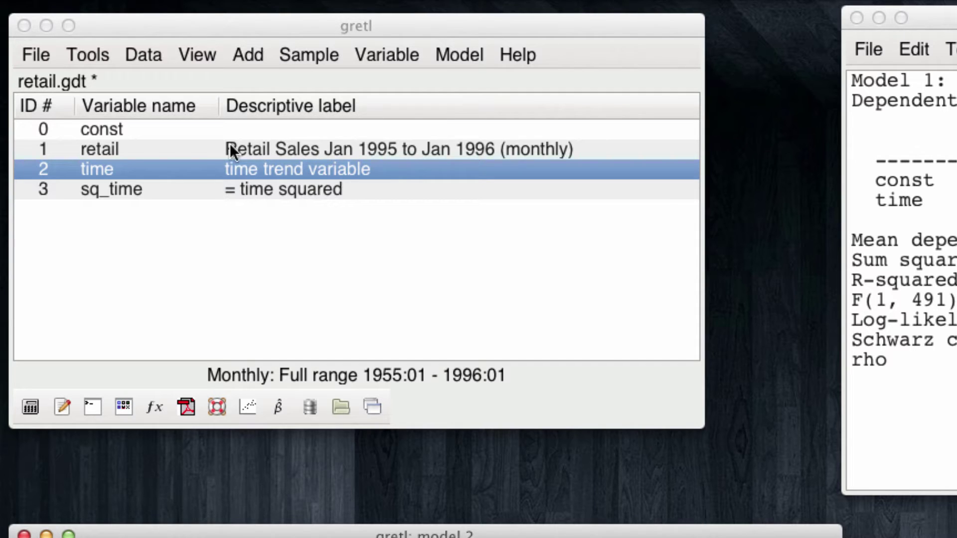
Add the log of the retail variable to the dataset.
left_click(187, 145)
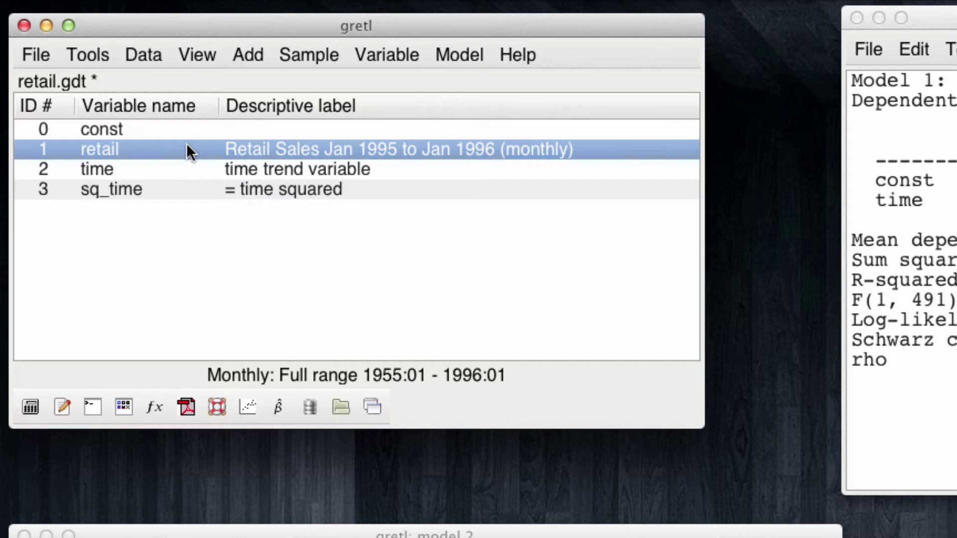
left_click(249, 56)
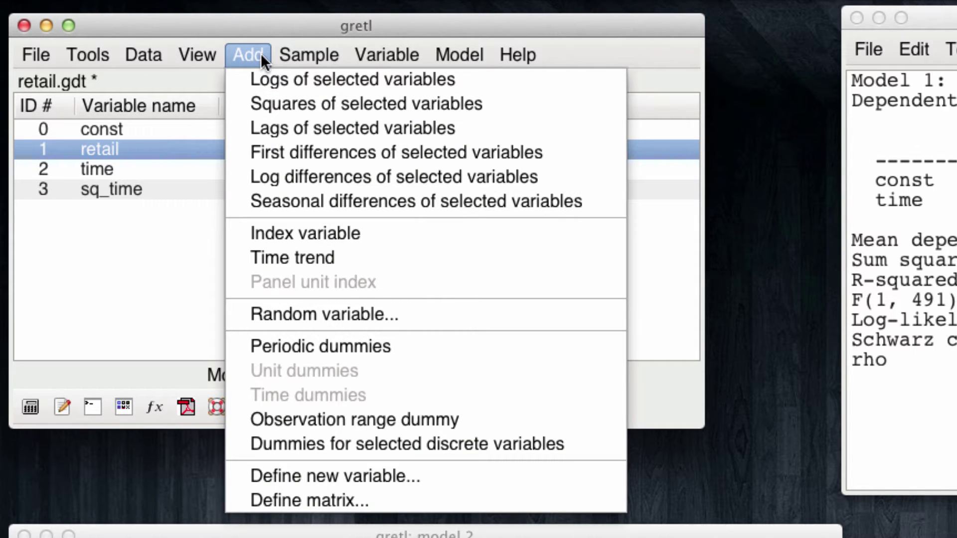
left_click(244, 79)
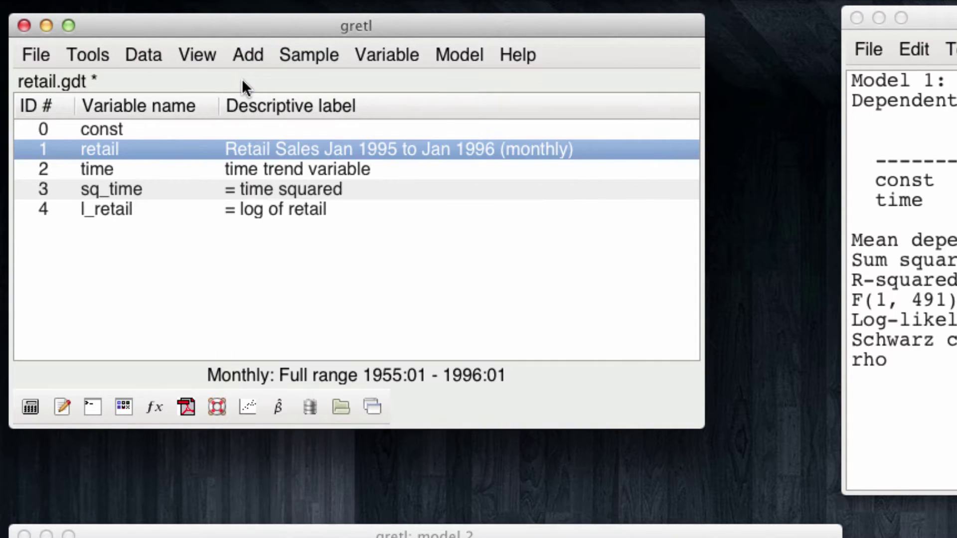
Estimate an OLS model of l_retail on const and time, without sq_time, and place its results below model 1.
left_click(355, 207)
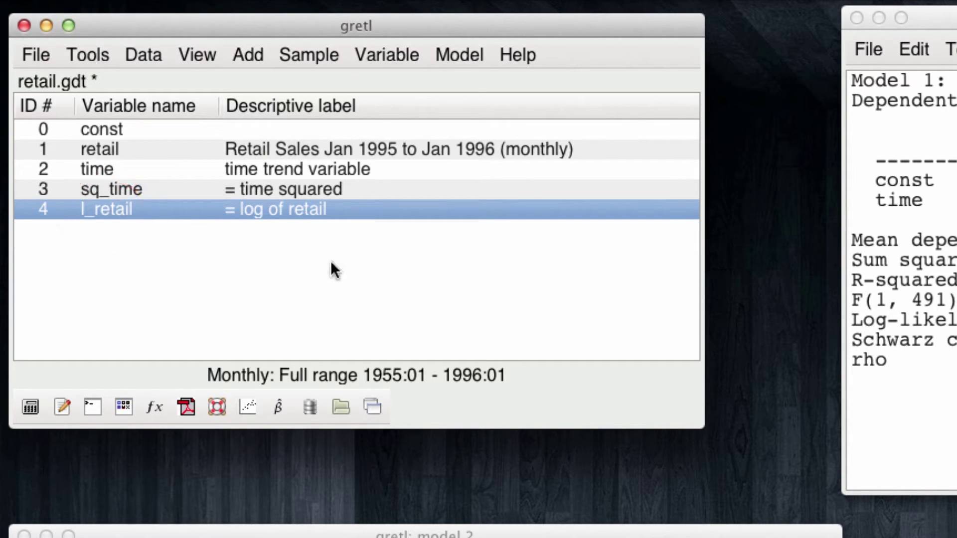
left_click(280, 403)
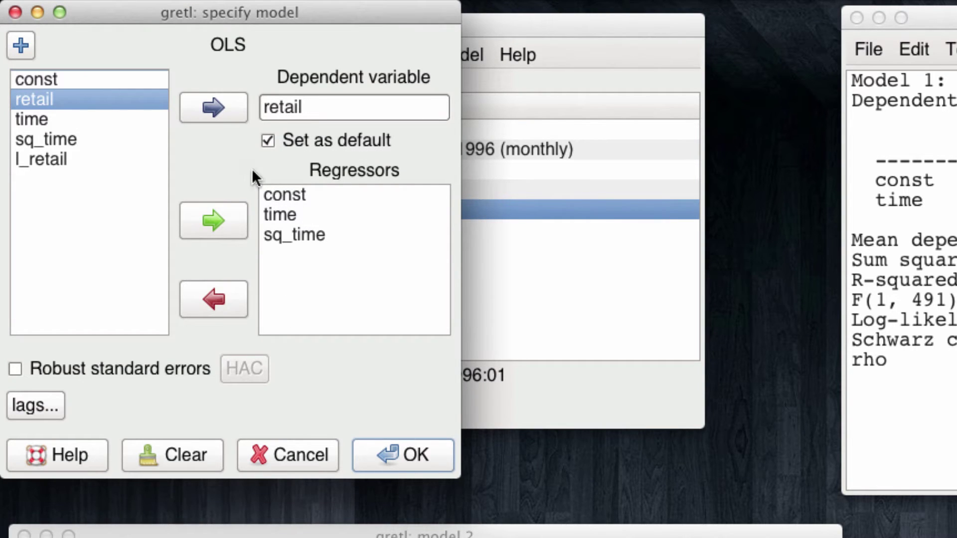
left_click(55, 160)
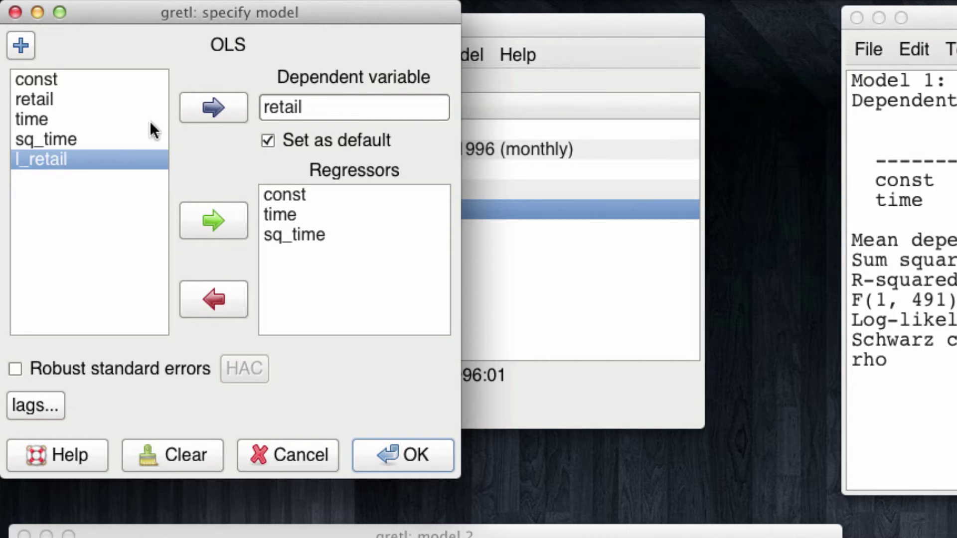
left_click(218, 110)
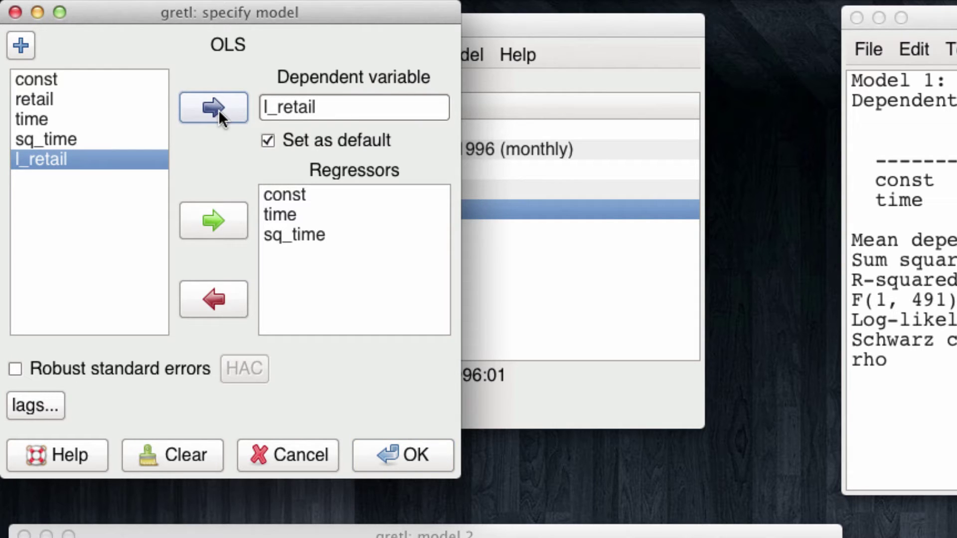
left_click(319, 236)
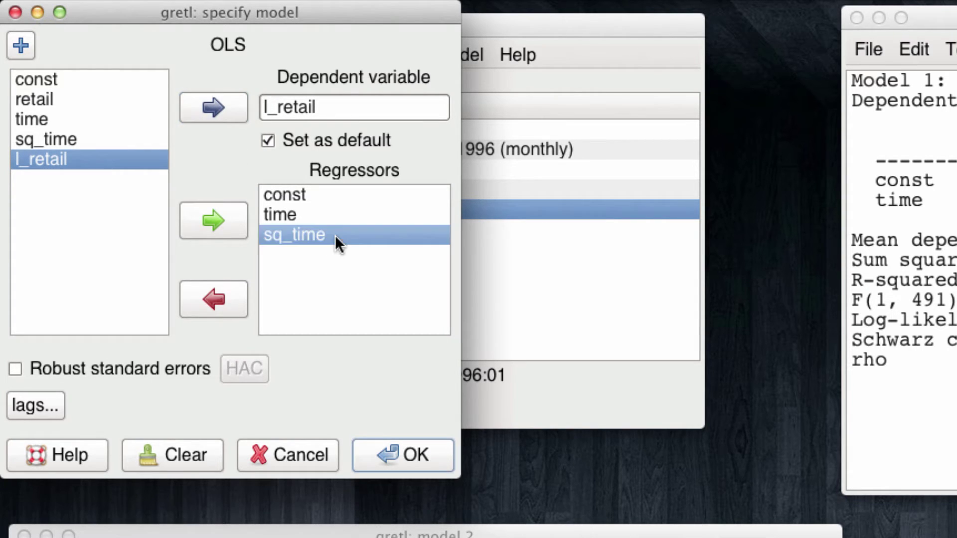
left_click(223, 301)
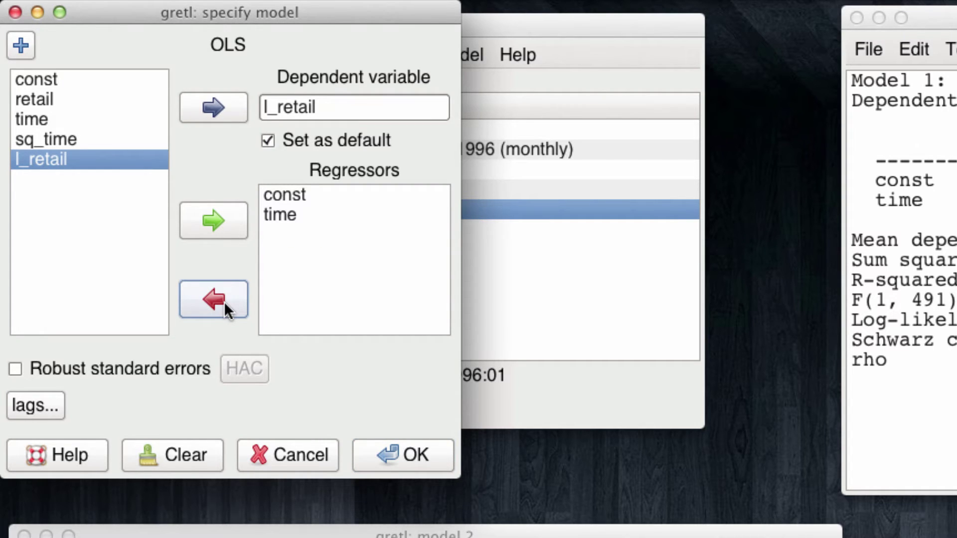
left_click(440, 449)
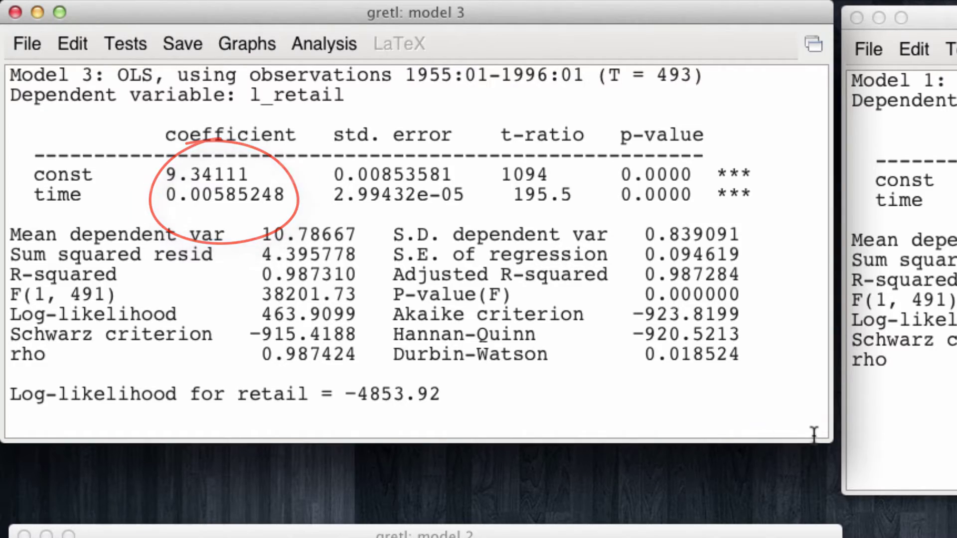
left_click_drag(399, 10, 684, 290)
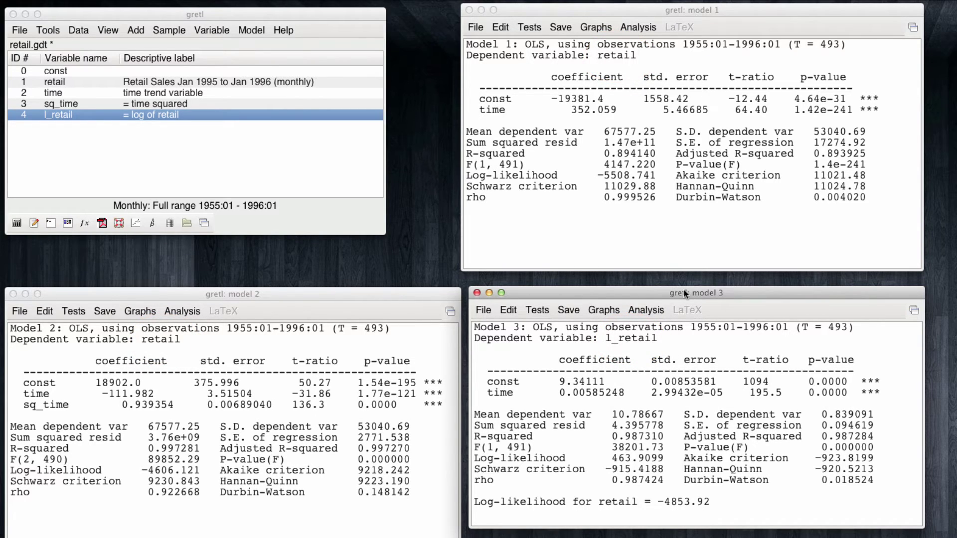
Plot model 3's fitted and actual l_retail values against time.
left_click(609, 311)
mouse_move(622, 339)
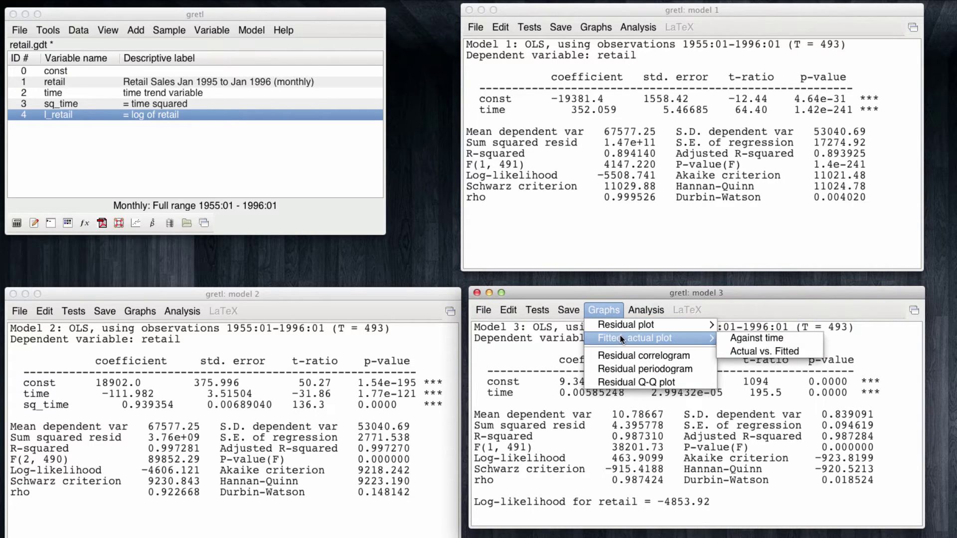
left_click(740, 339)
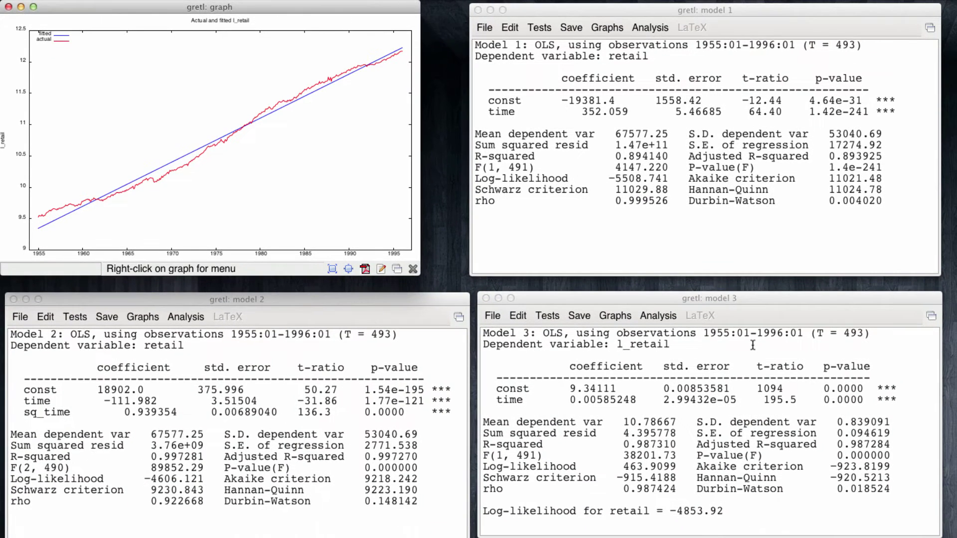
Plot model 3's residuals against time below its fitted and actual graph, and close both graphs after comparing them.
left_click(617, 318)
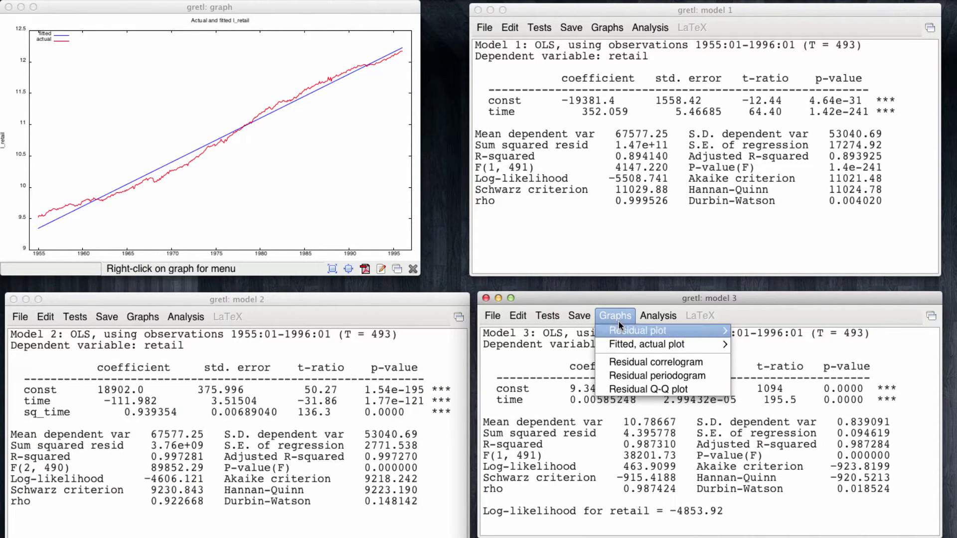
mouse_move(622, 327)
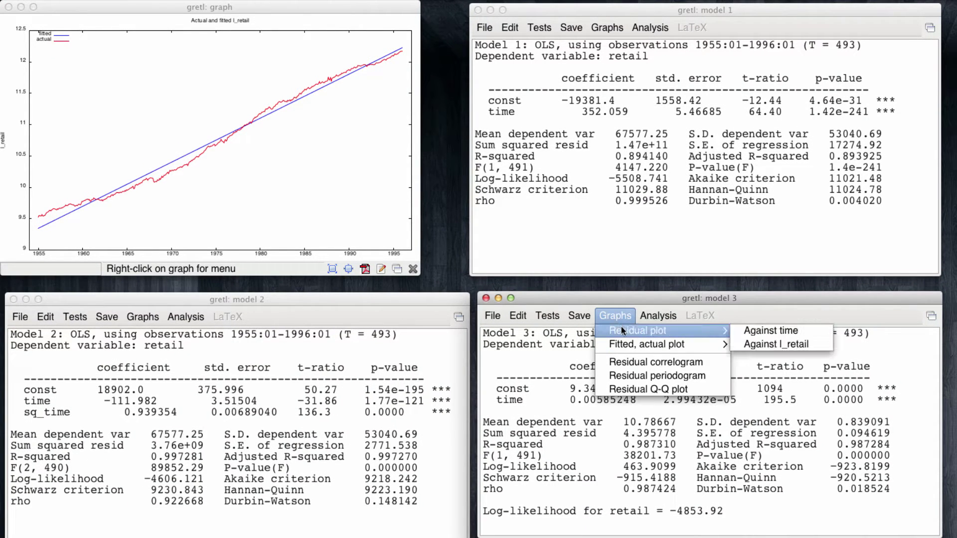
left_click(766, 332)
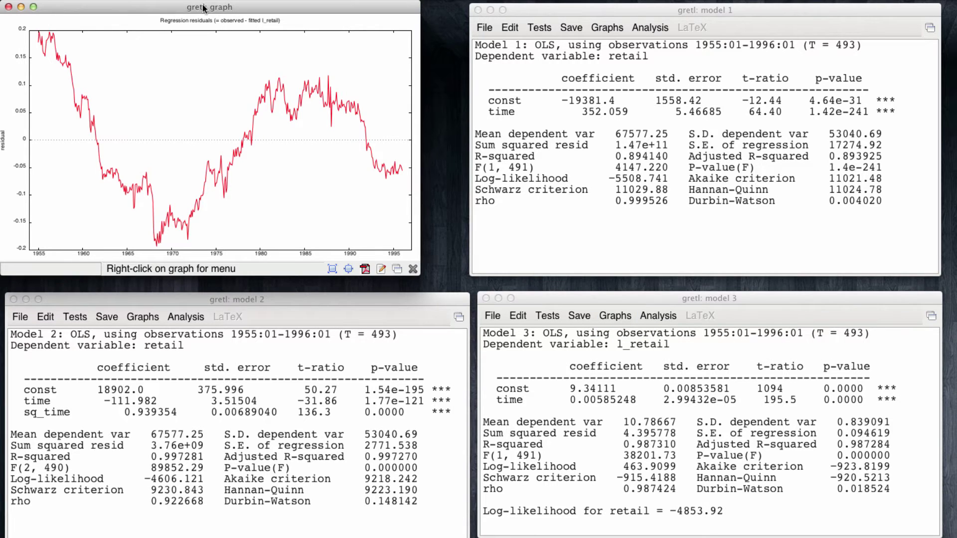
left_click_drag(202, 4, 205, 290)
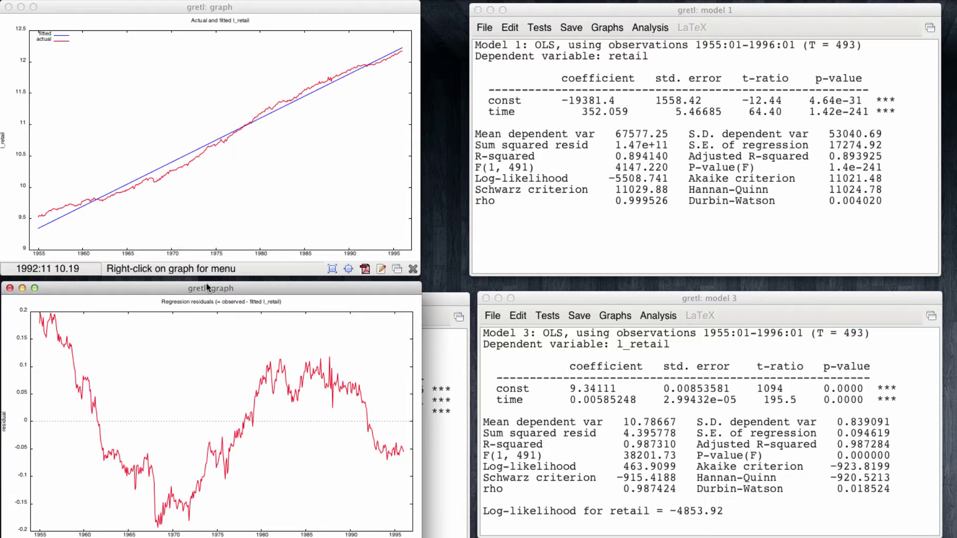
left_click(10, 289)
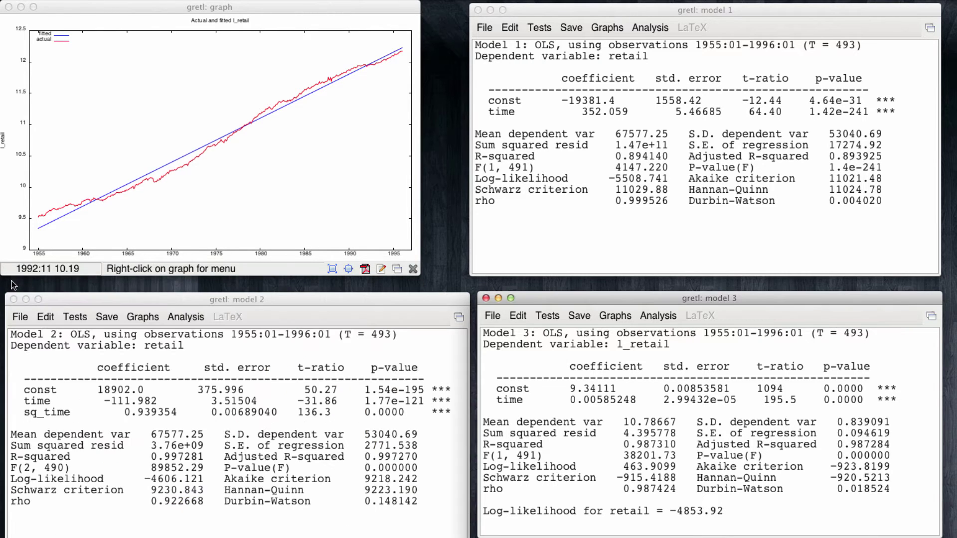
left_click(9, 7)
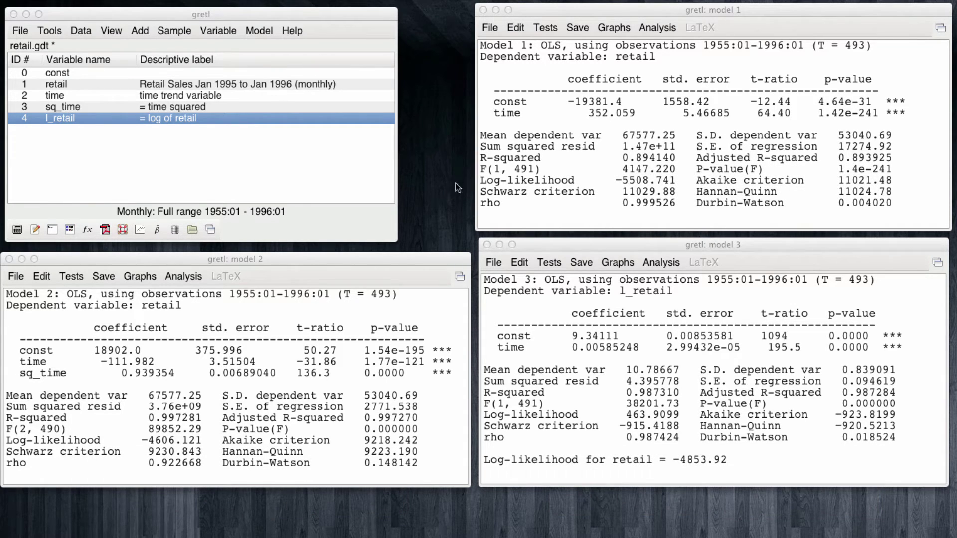
Generate a static forecast from model 1 for 1955:01 to 1996:01 with 0.95 confidence intervals for actual Y.
left_click(659, 31)
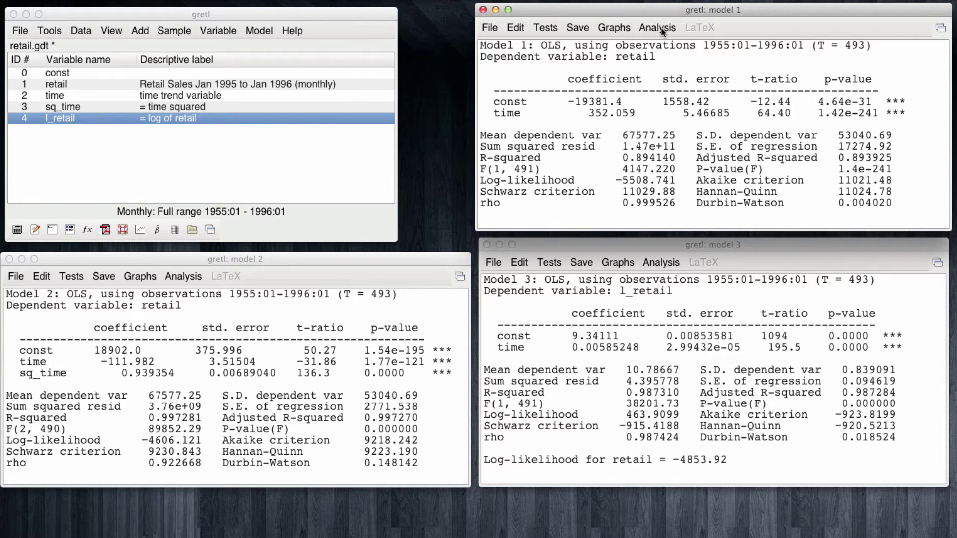
left_click(659, 28)
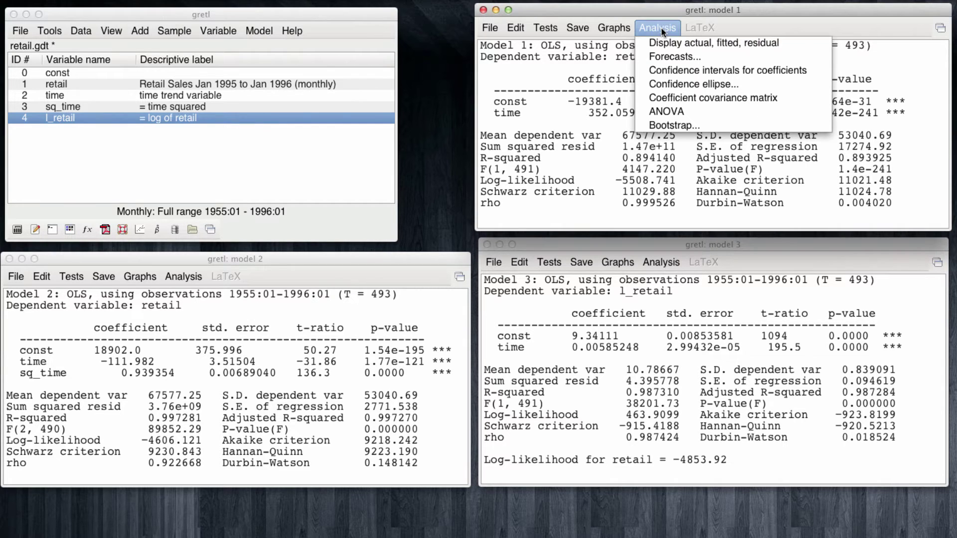
left_click(710, 56)
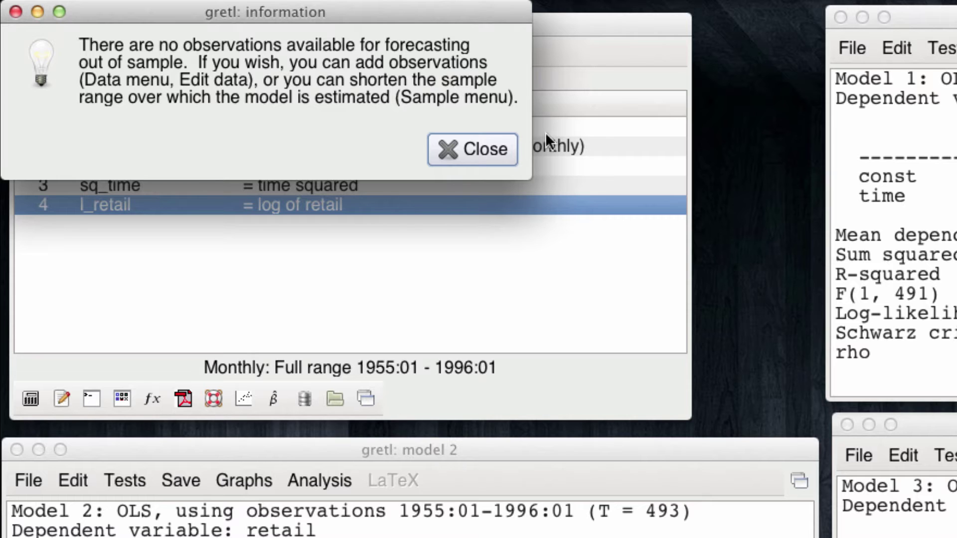
left_click(504, 153)
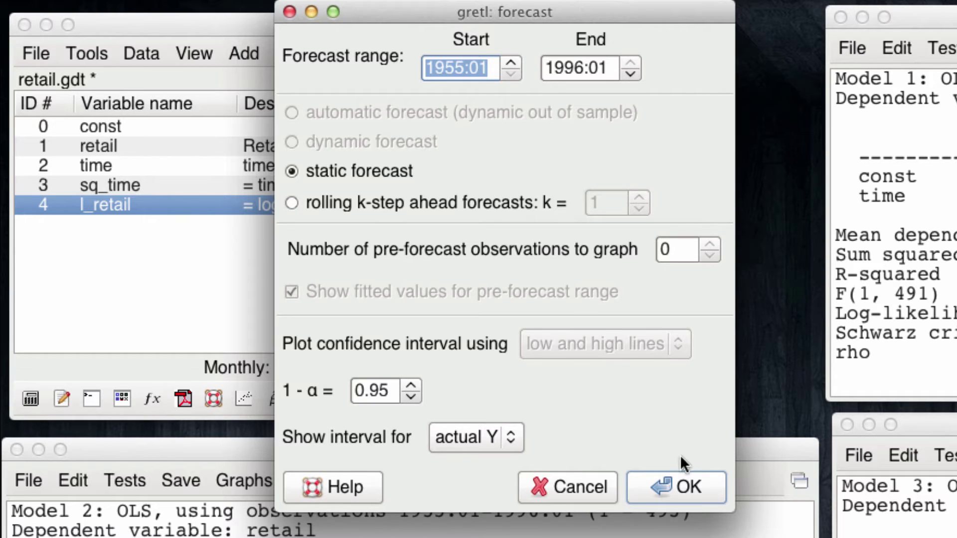
left_click(706, 484)
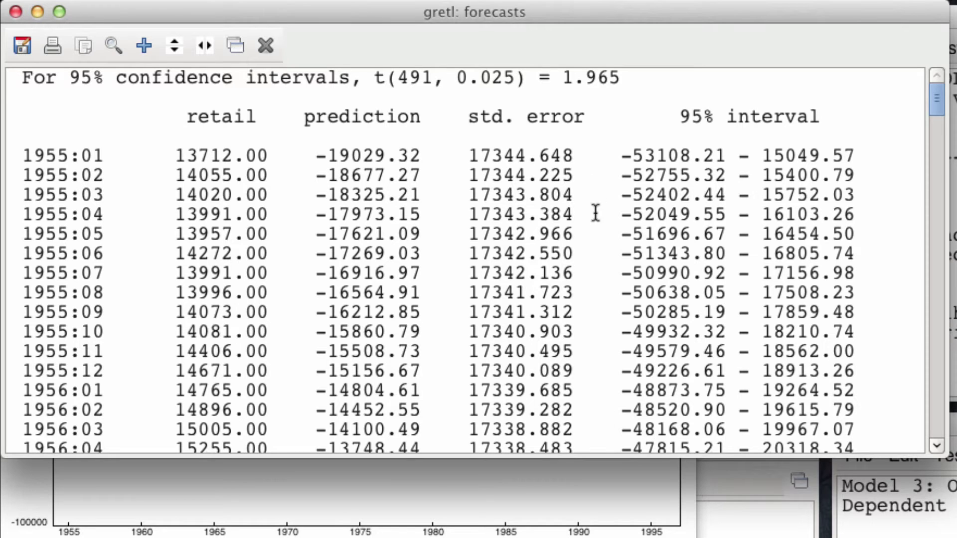
Save model 1's forecast as variable pre_retail_linear, described as "forecast of retail using linear model", and close the forecast table and graph.
left_click(149, 49)
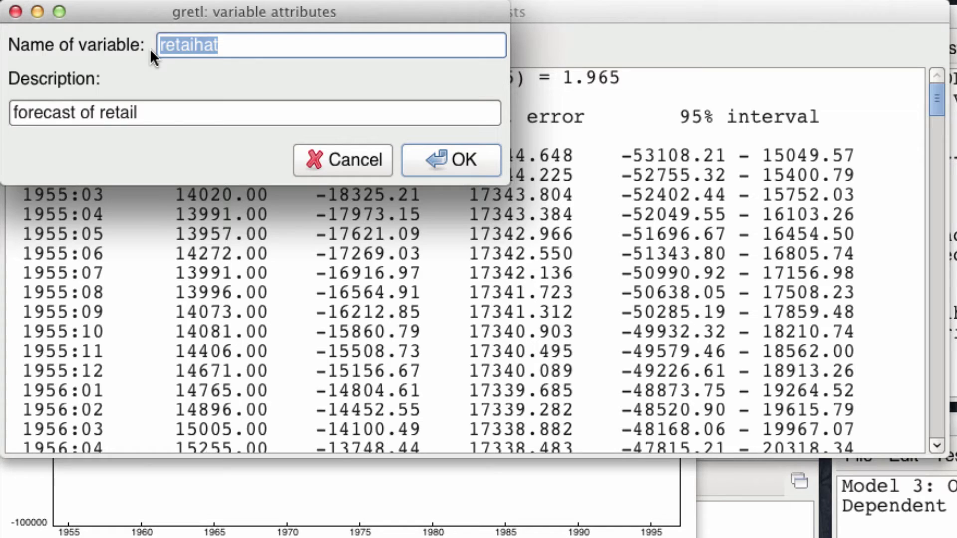
type("pre_retail")
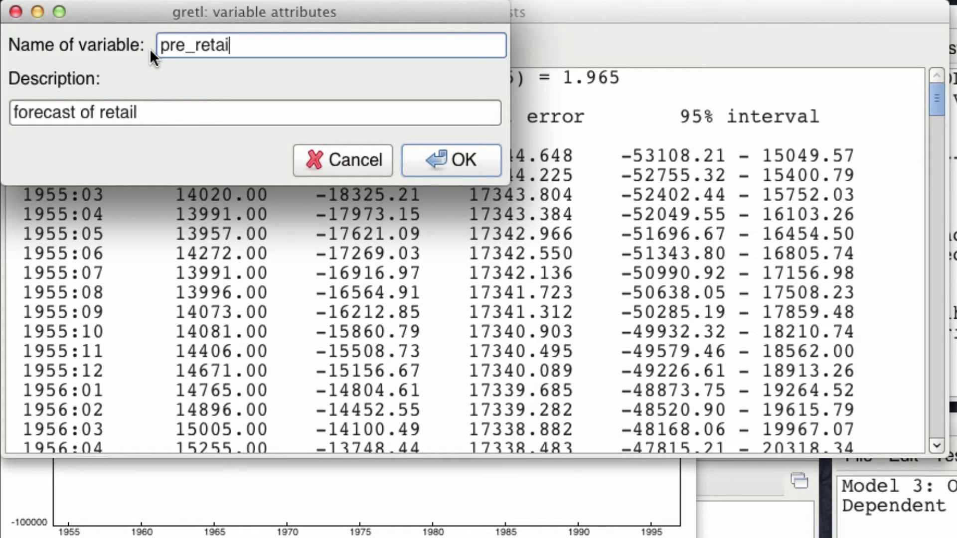
type("_linear")
key("Tab")
key("Right")
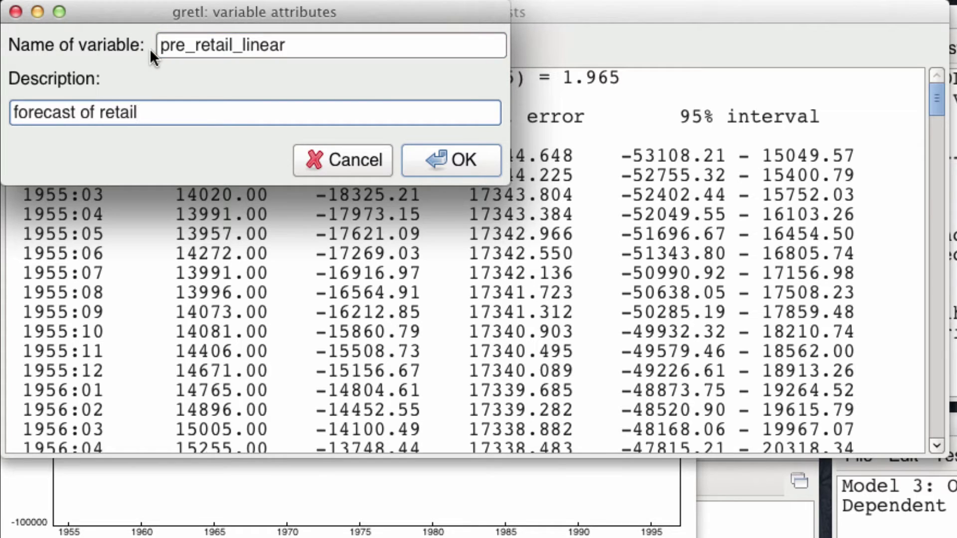
type("using linear model")
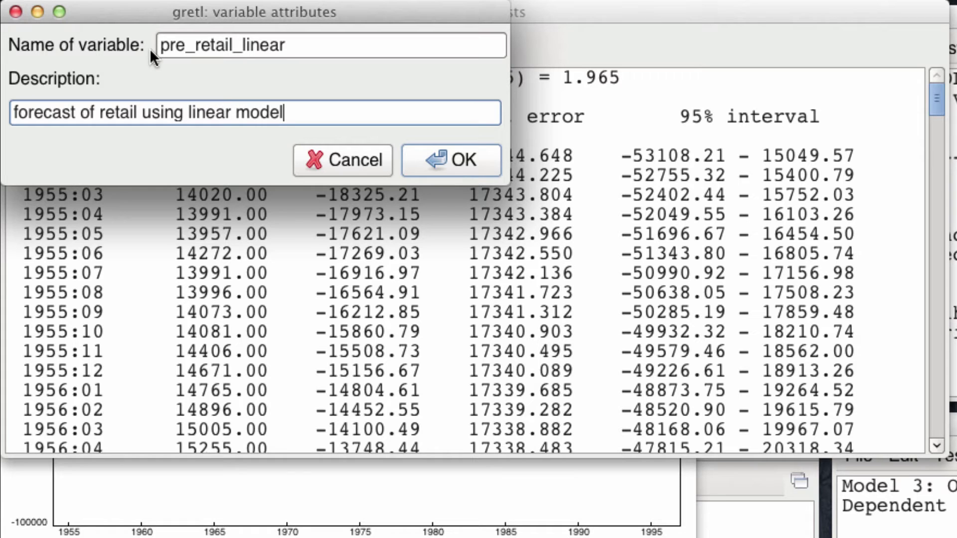
key("Return")
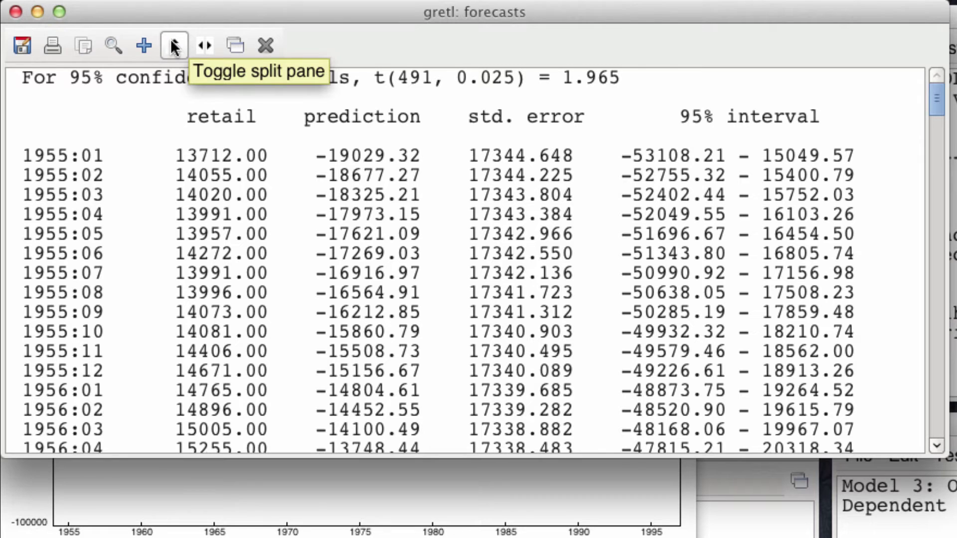
left_click(15, 12)
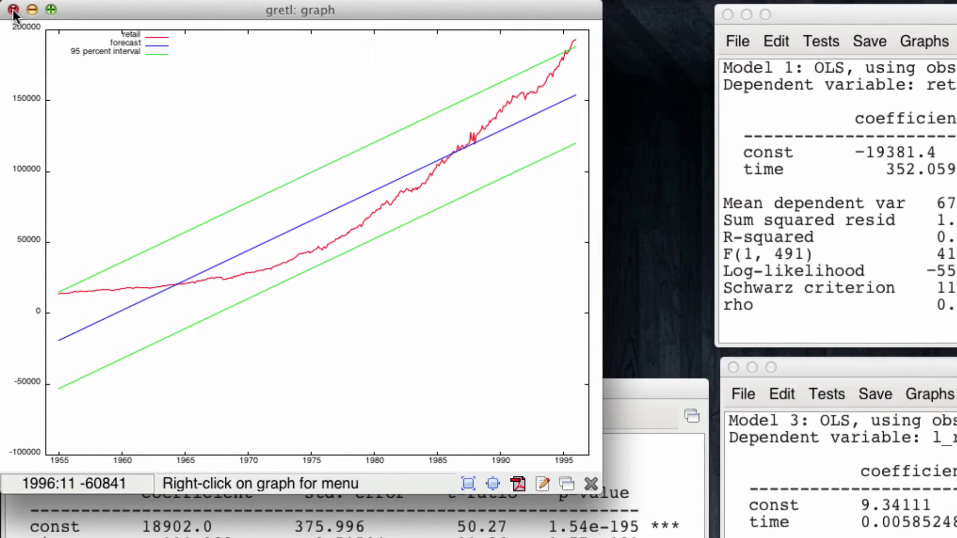
left_click(15, 12)
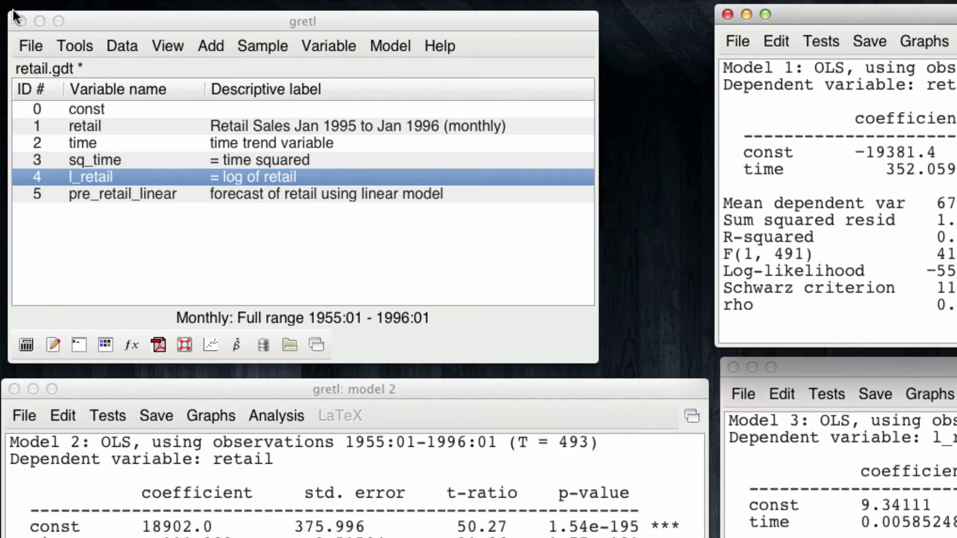
Generate a static forecast from model 2 for 1955:01 to 1996:01 with 0.95 confidence intervals for actual Y.
left_click(356, 386)
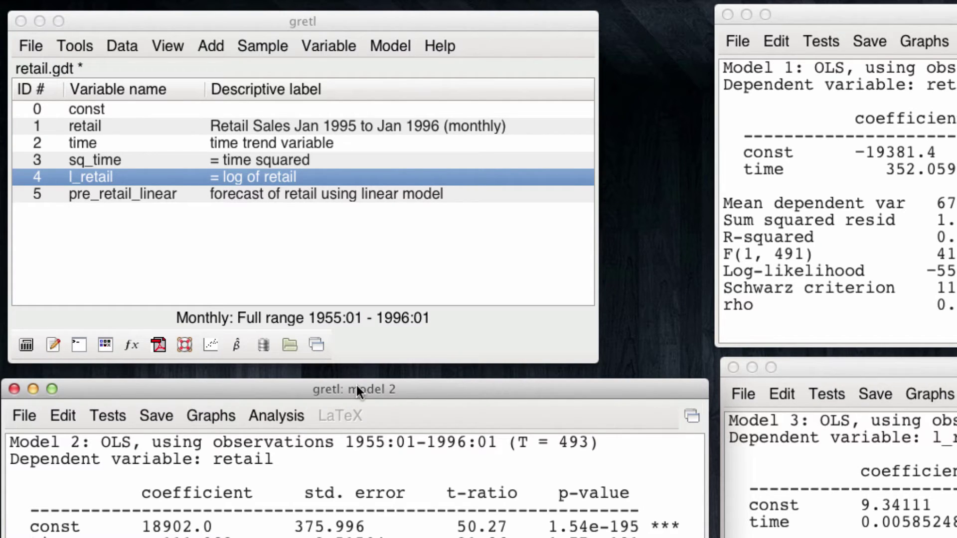
left_click(296, 421)
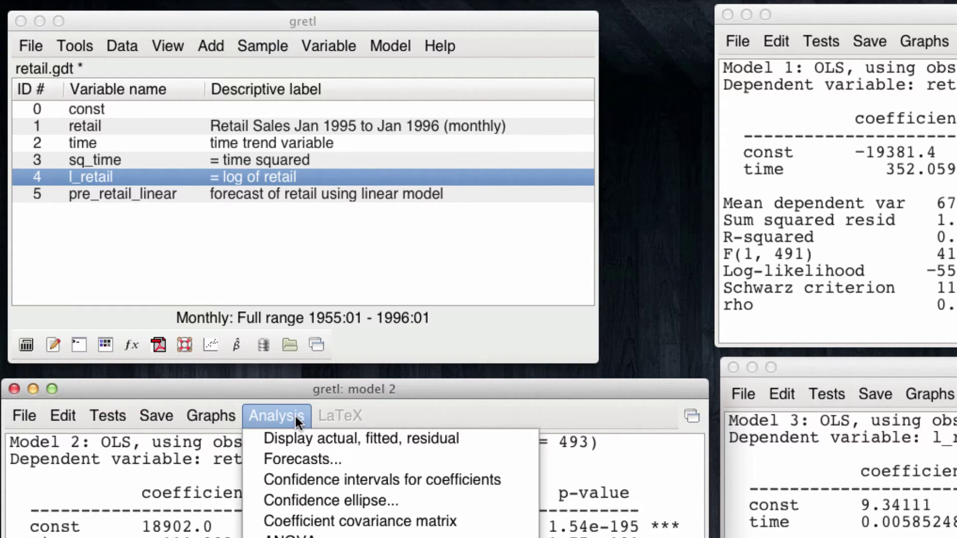
left_click(304, 459)
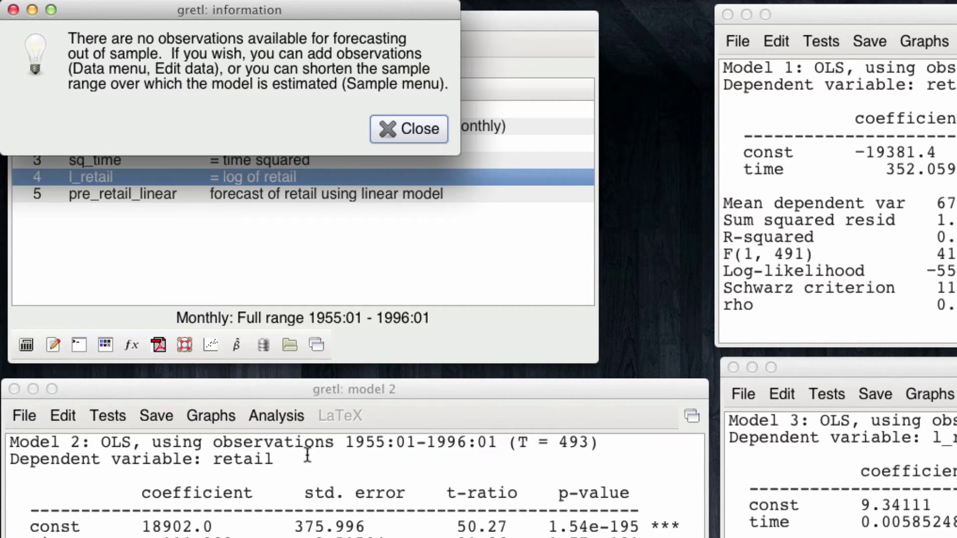
left_click(419, 138)
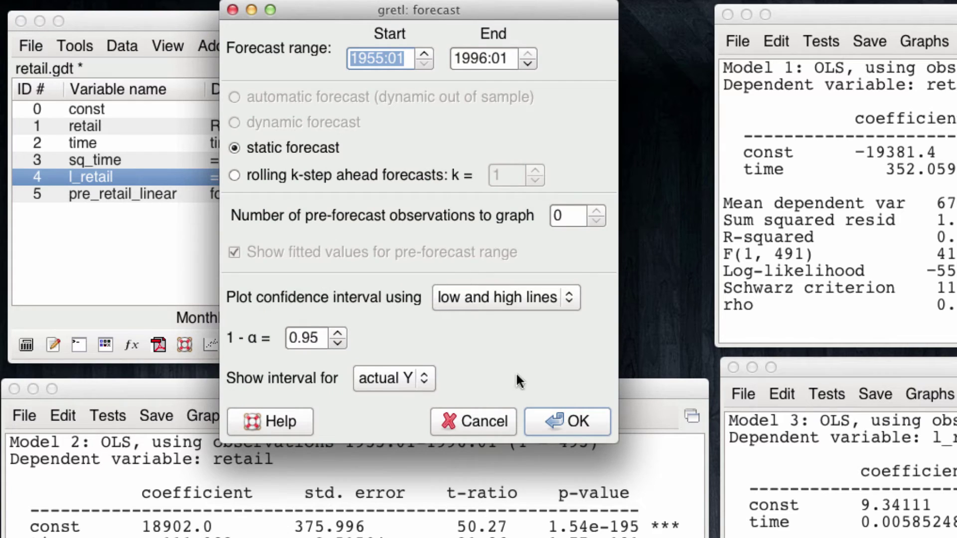
left_click(569, 424)
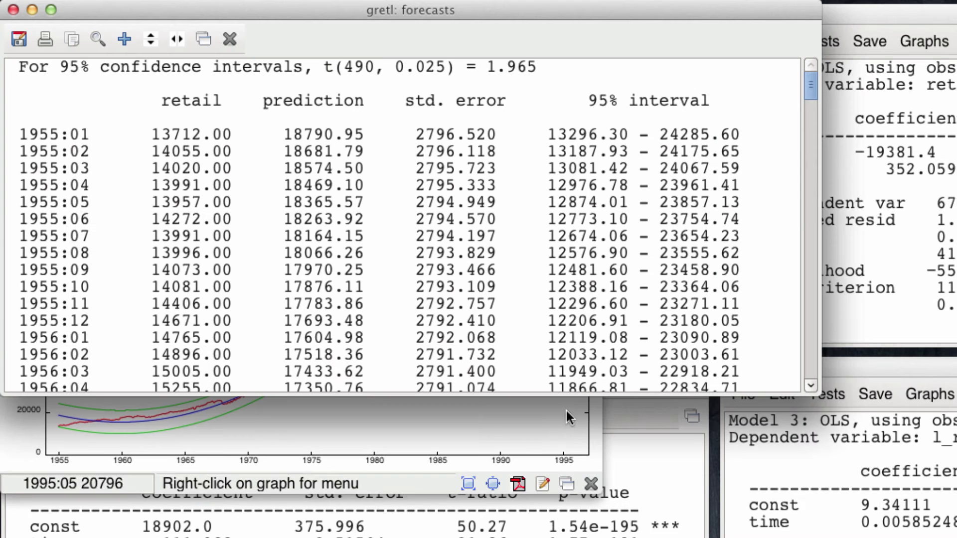
Save model 2's forecast as variable pre_retail_quadratic, described as "forecast of retail using quadratic model", and close the forecast table and graph.
left_click(125, 39)
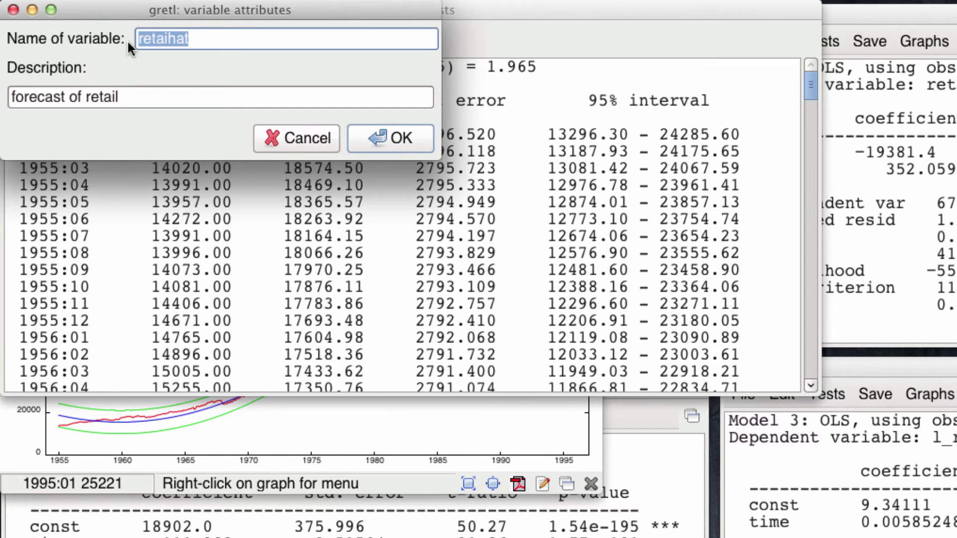
type("pre_re")
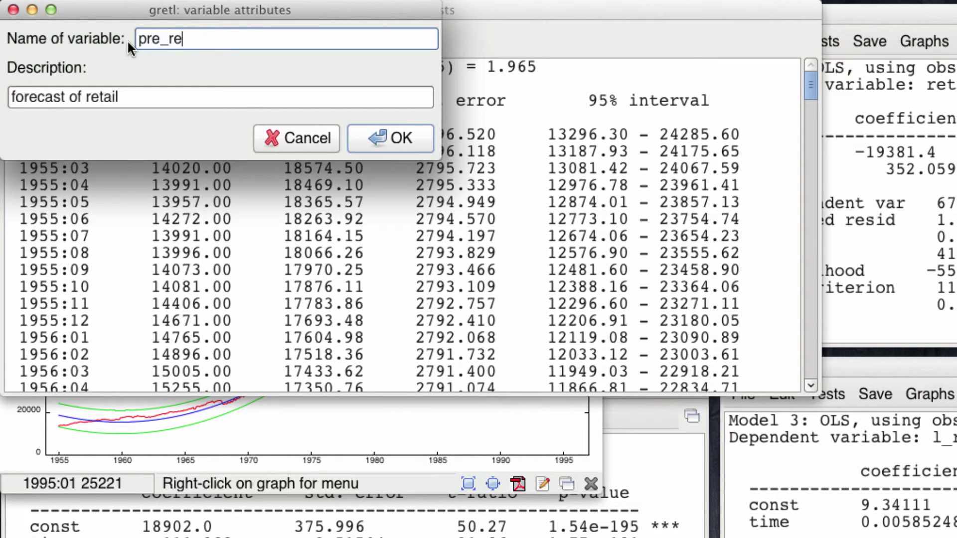
type("tail_quadra")
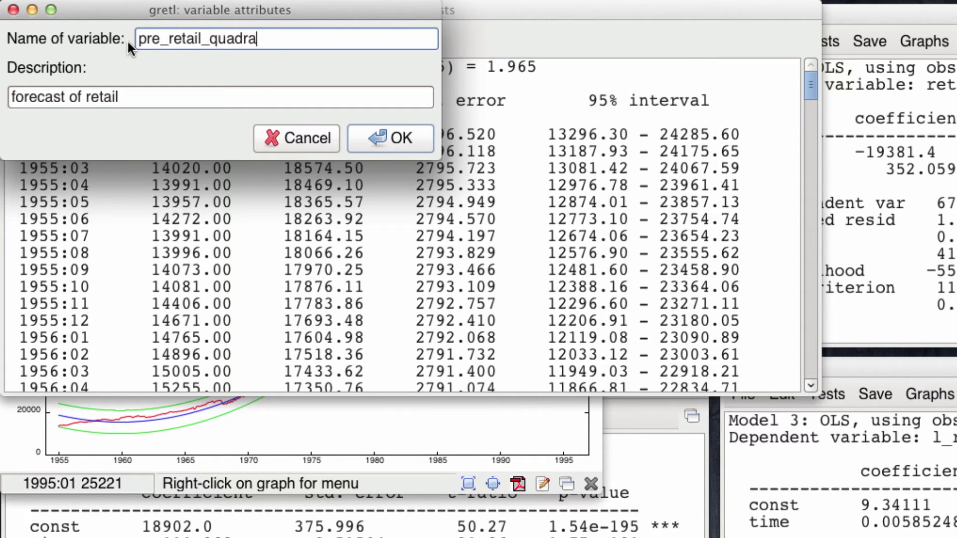
type("tic")
key("Tab")
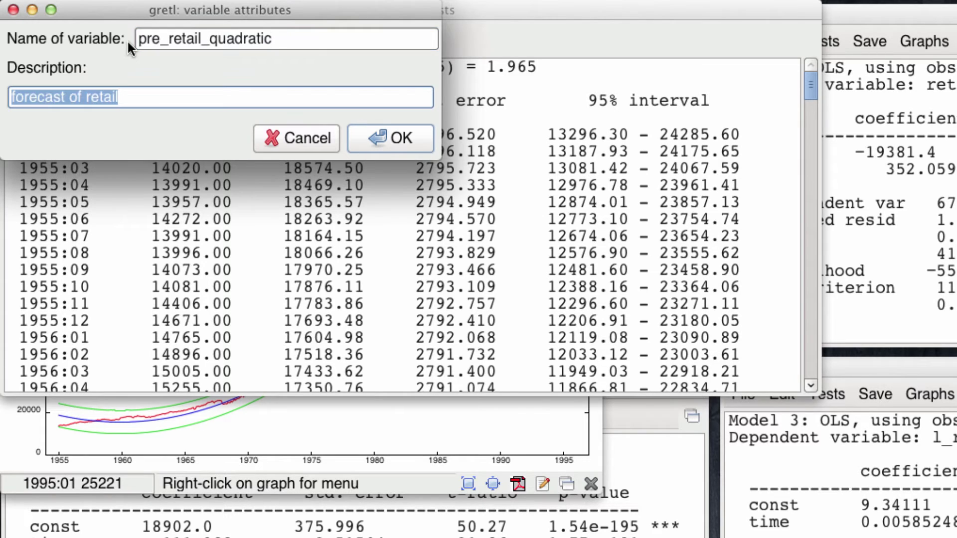
key("Right")
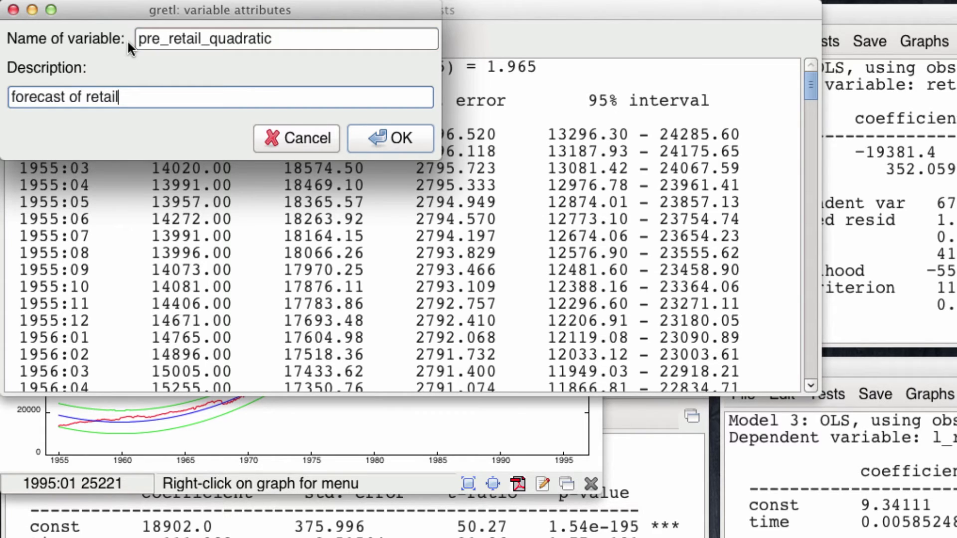
type("using quadratic model")
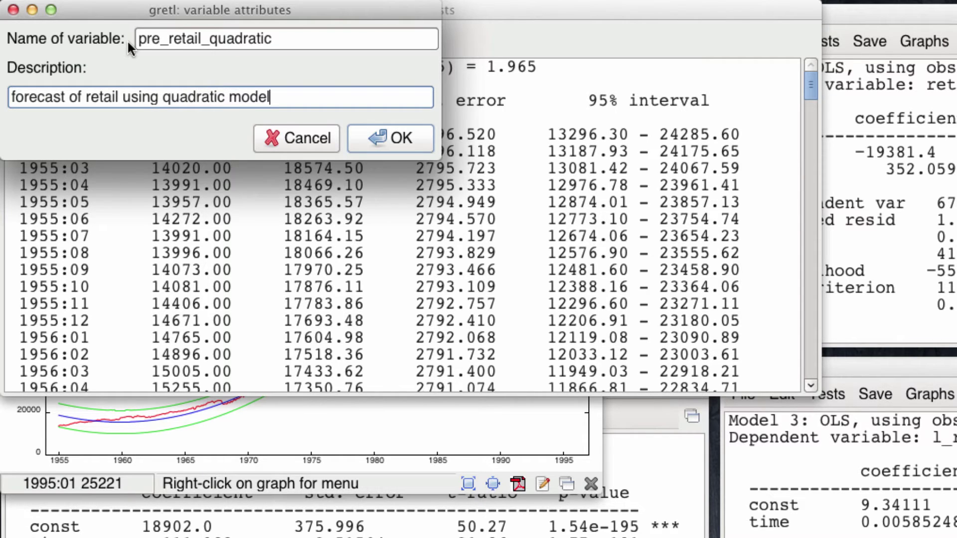
key("Return")
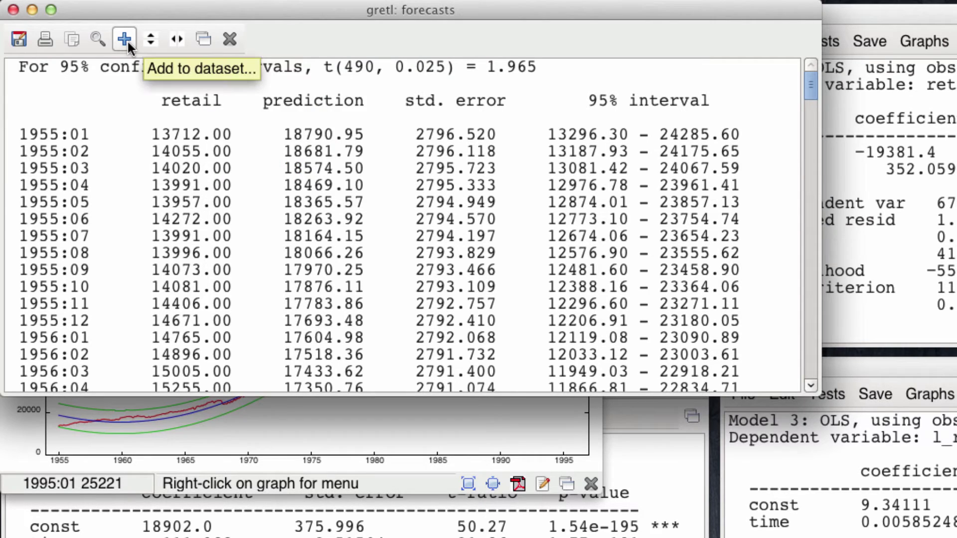
left_click(14, 9)
left_click(14, 10)
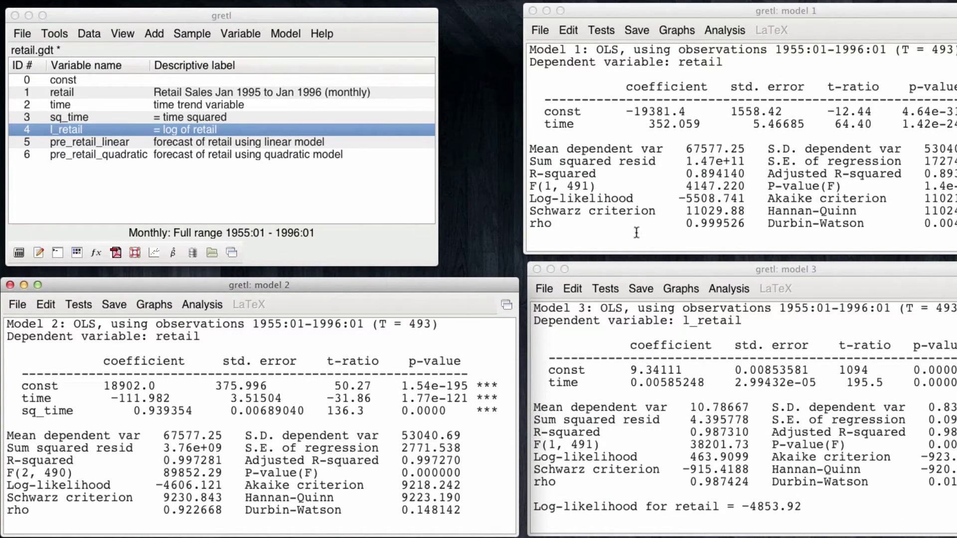
Generate a static forecast from model 3 for 1955:01 to 1996:01 with 0.95 confidence intervals for actual Y.
left_click(740, 290)
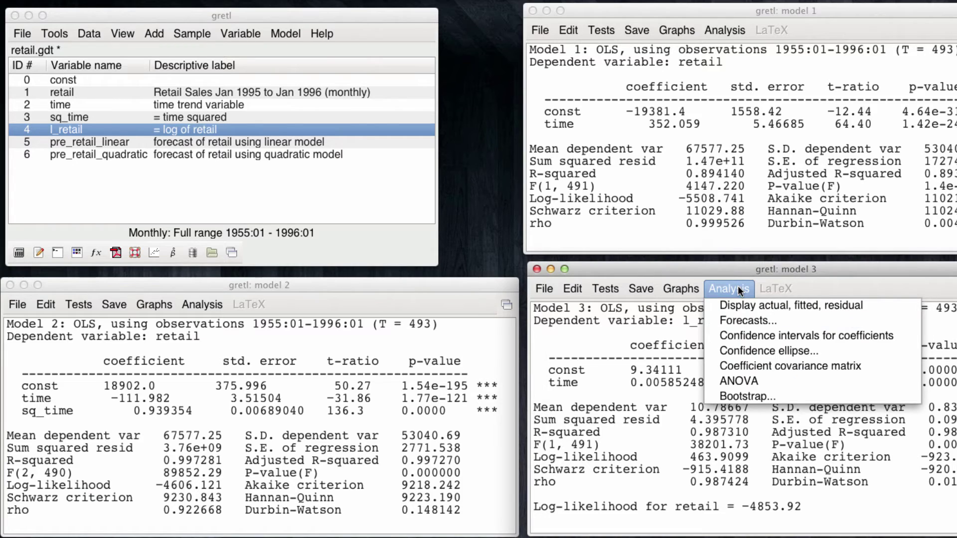
left_click(739, 318)
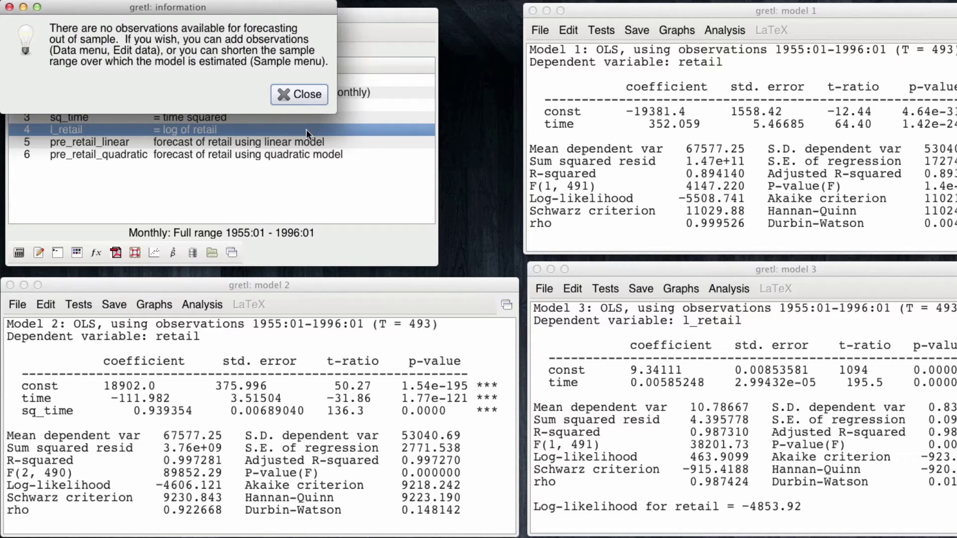
left_click(306, 95)
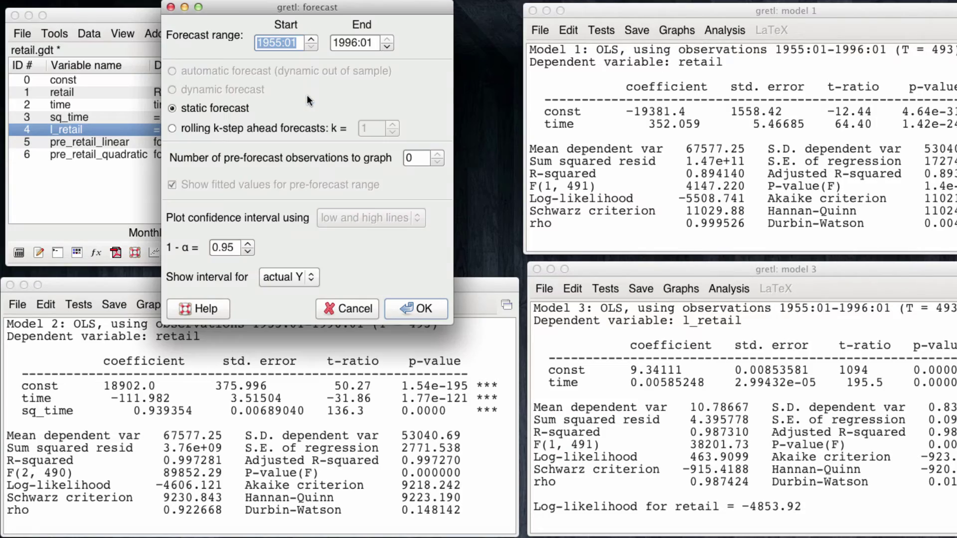
left_click(442, 310)
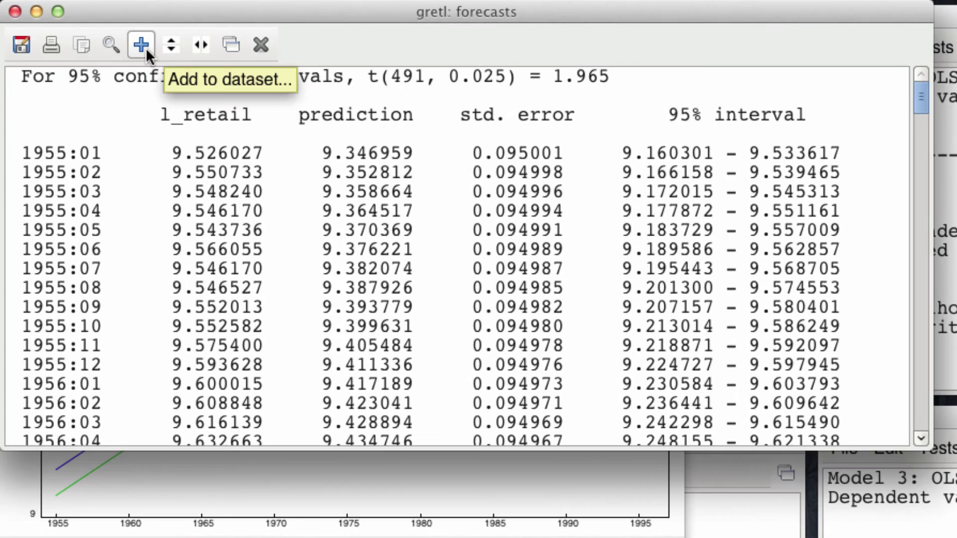
Save model 3's forecast as variable pre_lnretail_exp, described as "forecast of l_retail using exponential", and close the forecast table and graph.
left_click(142, 45)
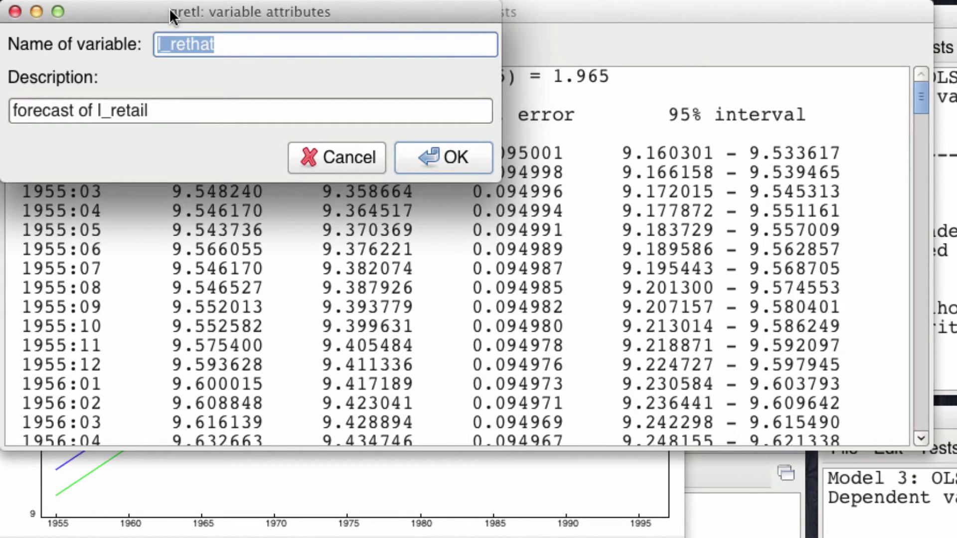
type("pre_")
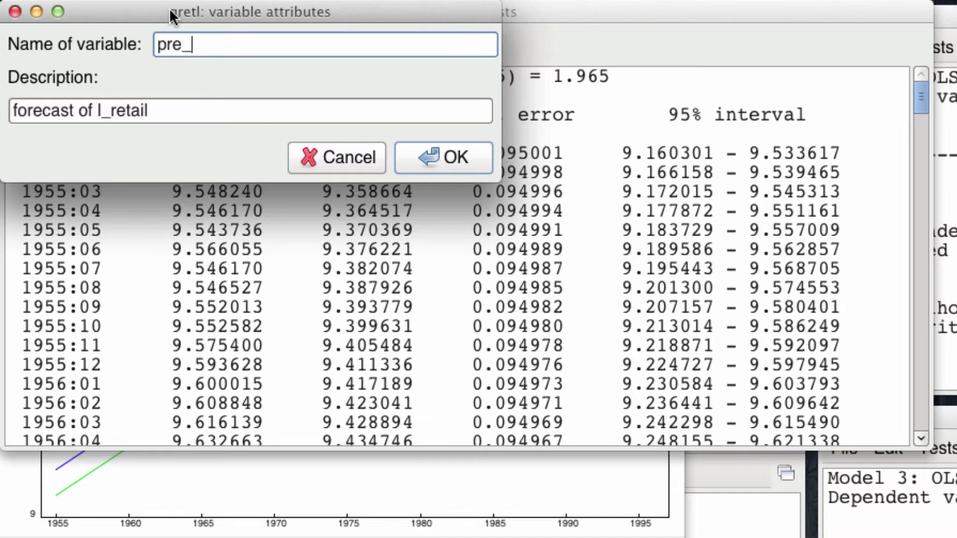
type("lnretail")
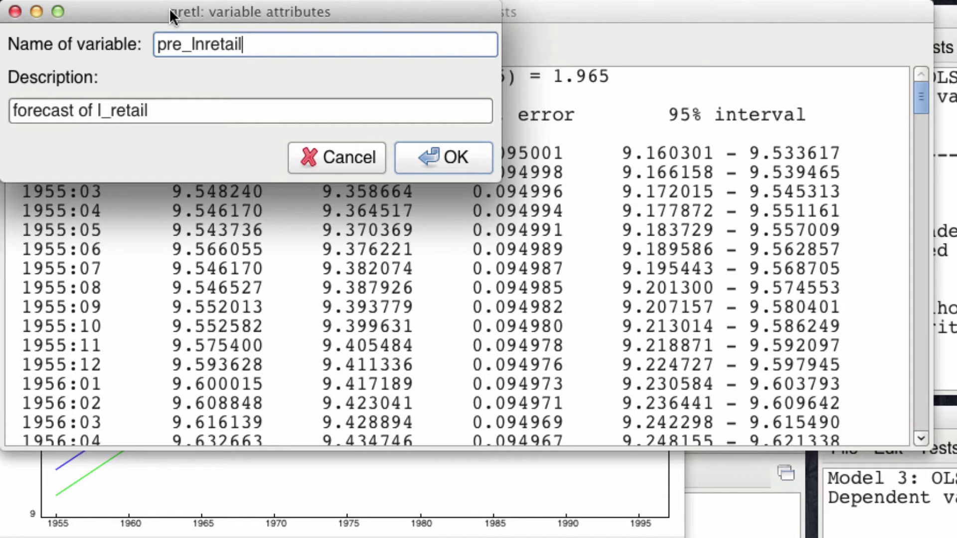
type("_us")
key("BackSpace")
key("BackSpace")
type("expo")
key("BackSpace")
key("Tab")
key("Right")
type("usi")
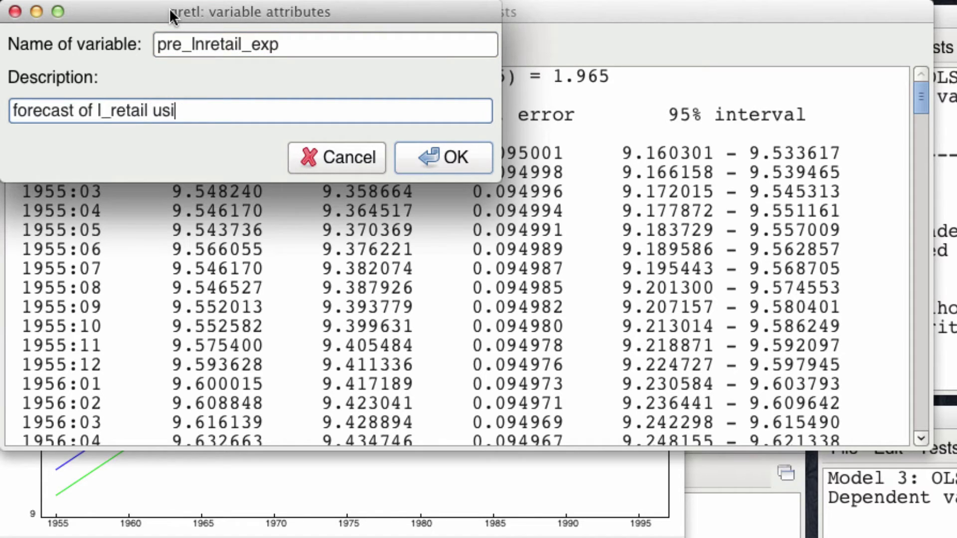
type("ng exponential")
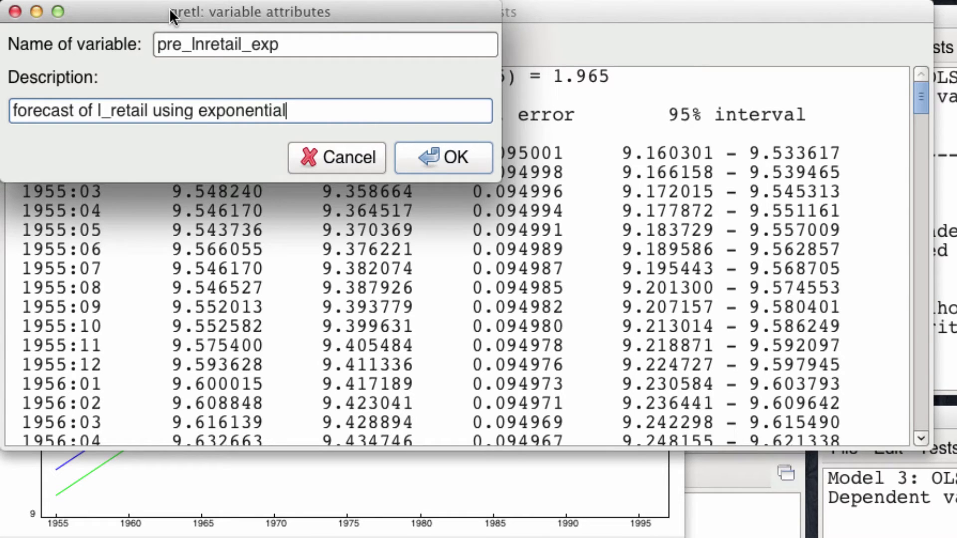
key("Return")
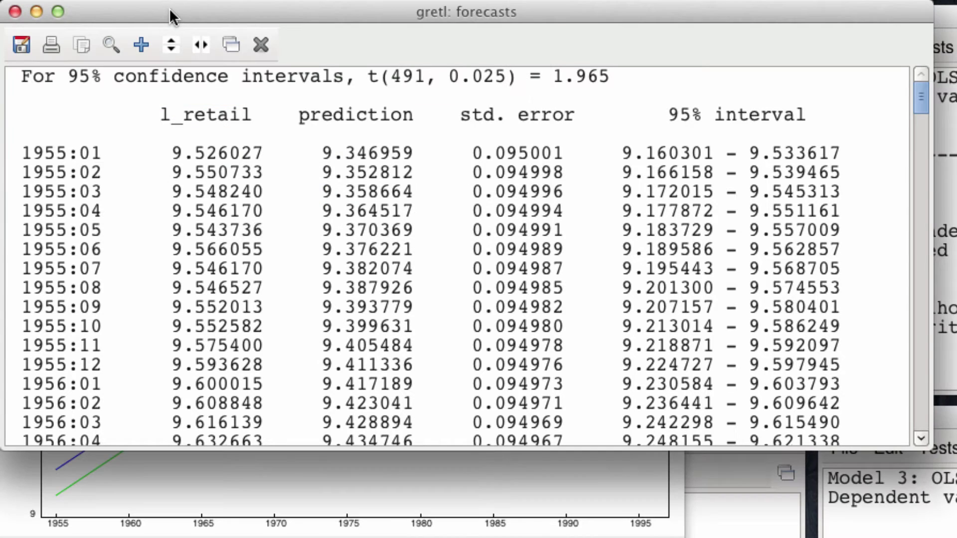
left_click(15, 11)
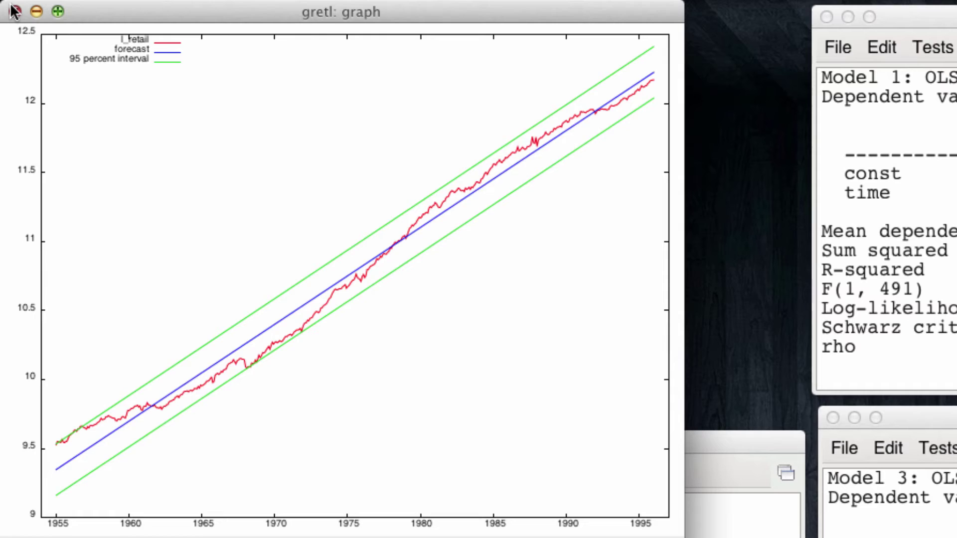
left_click(15, 11)
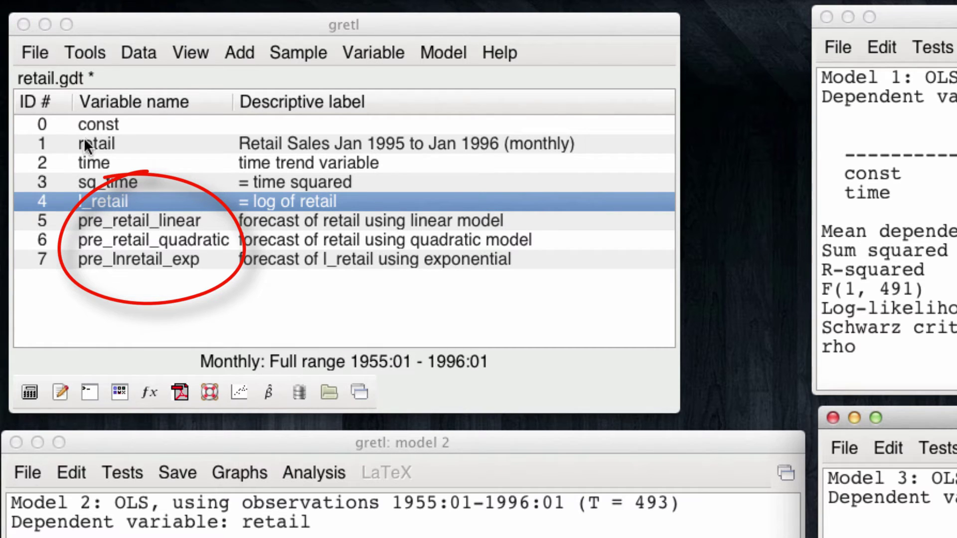
Review summary statistics for pre_retail_linear, pre_retail_quadratic and pre_lnretail_exp together, closing the results window when done.
left_click(123, 223)
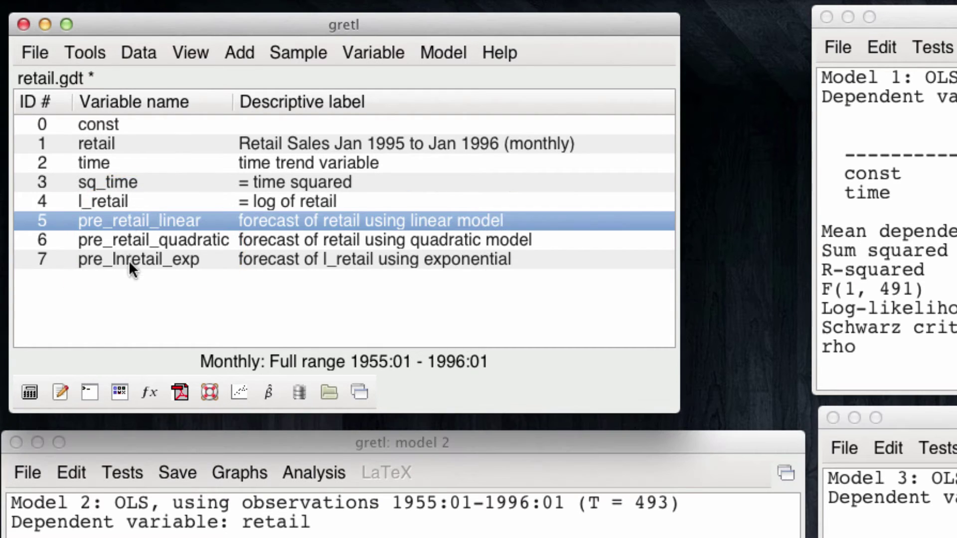
left_click(128, 261, "shift")
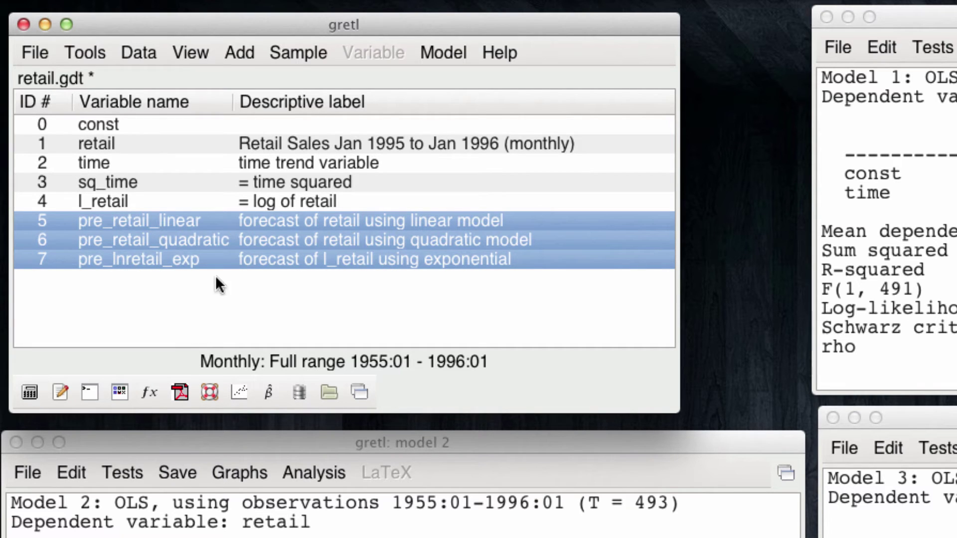
right_click(223, 263)
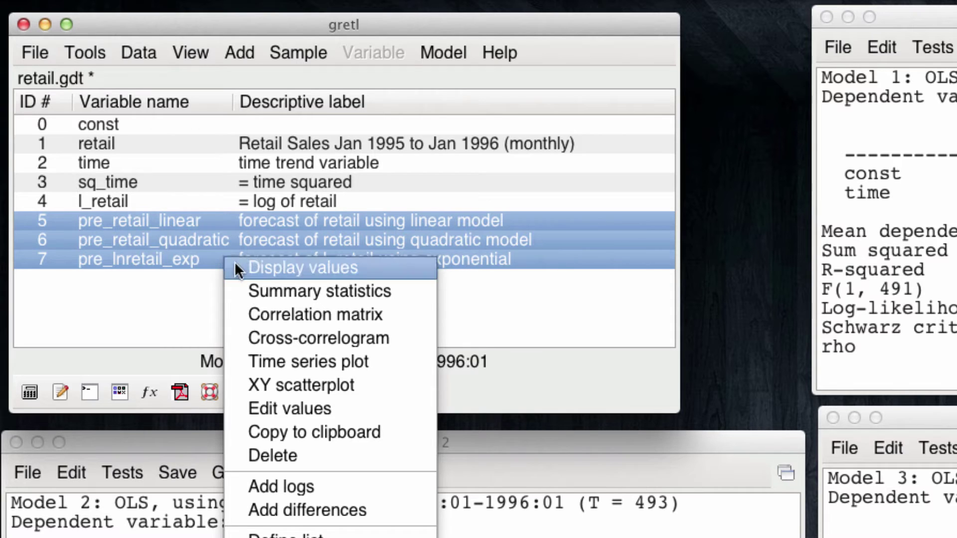
left_click(291, 290)
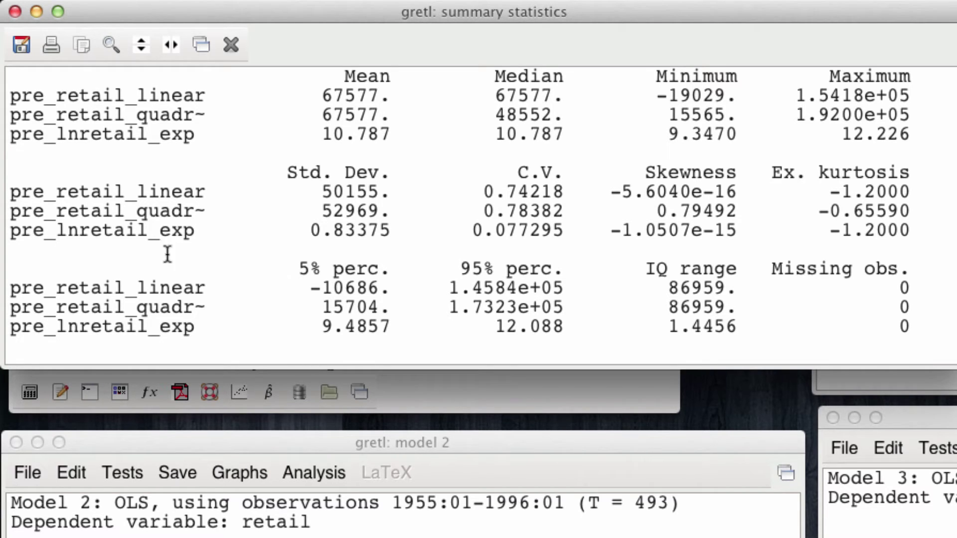
left_click(15, 10)
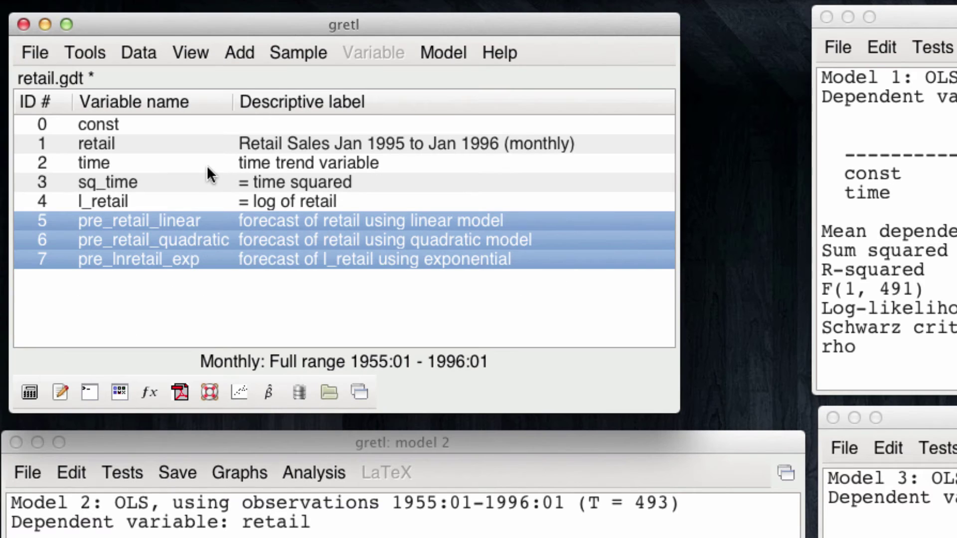
Define a new variable with the formula pre_retail_exp = exp(pre_lnretail_exp).
left_click(239, 53)
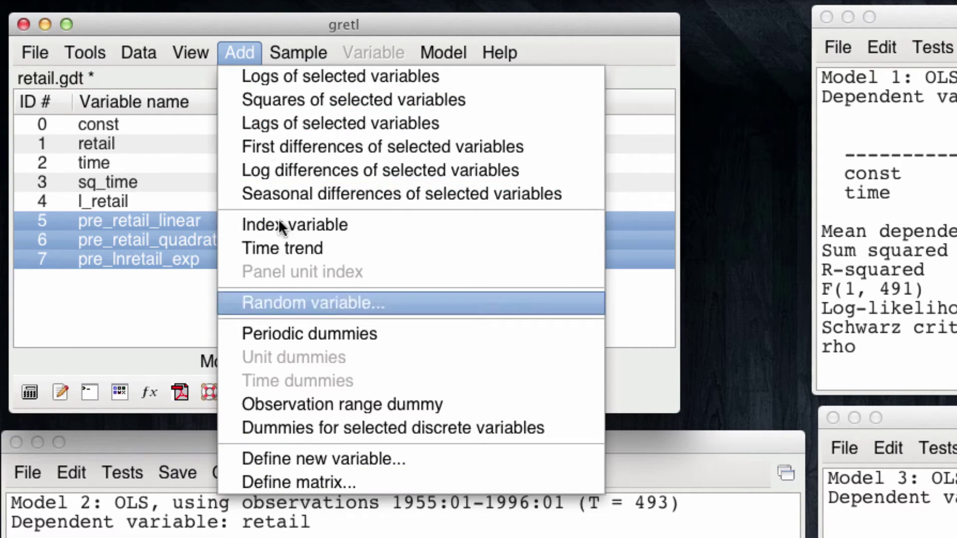
left_click(432, 459)
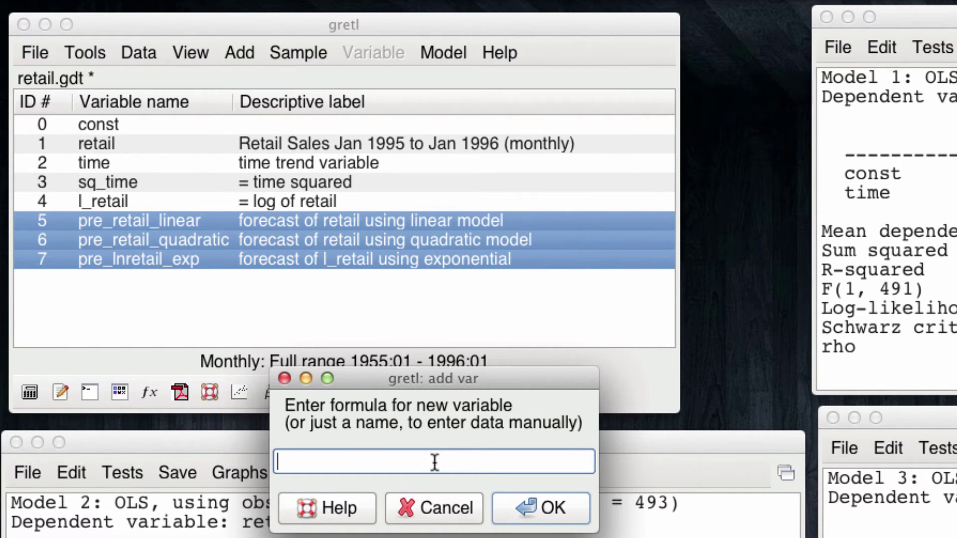
type("pre_re")
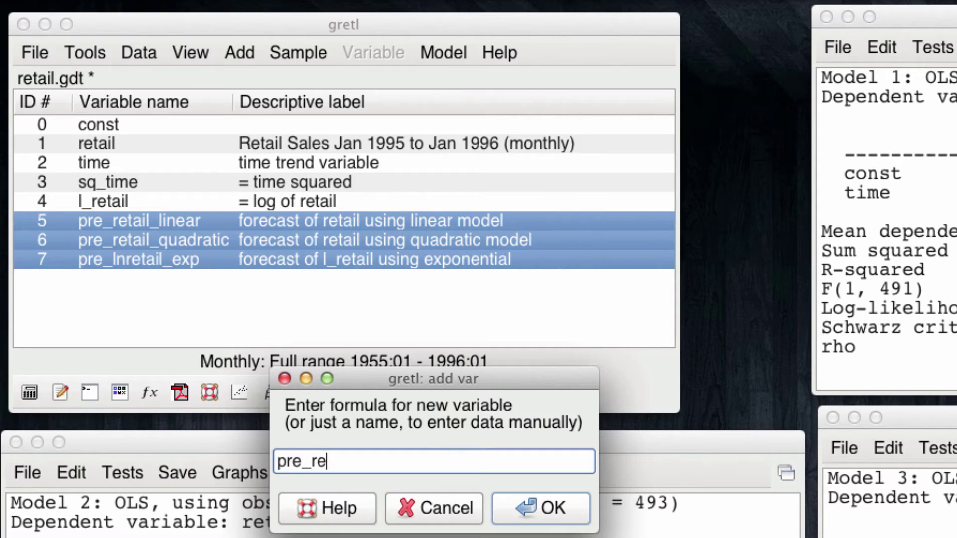
type("tail_exp")
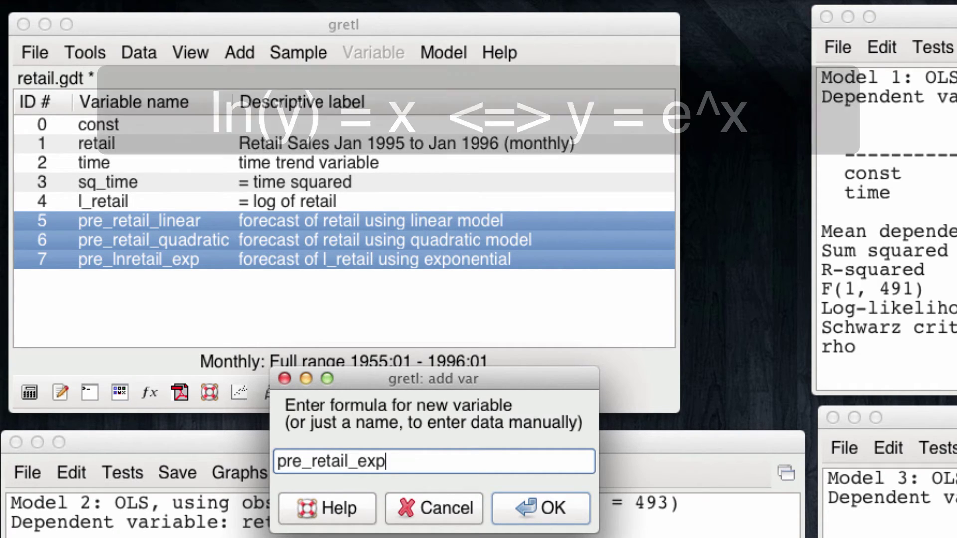
type(" = ")
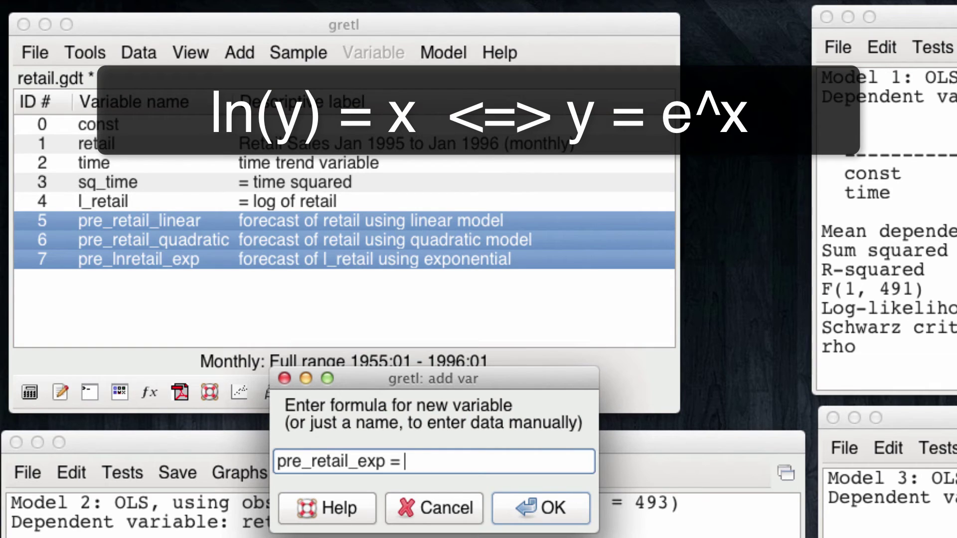
type("exp(")
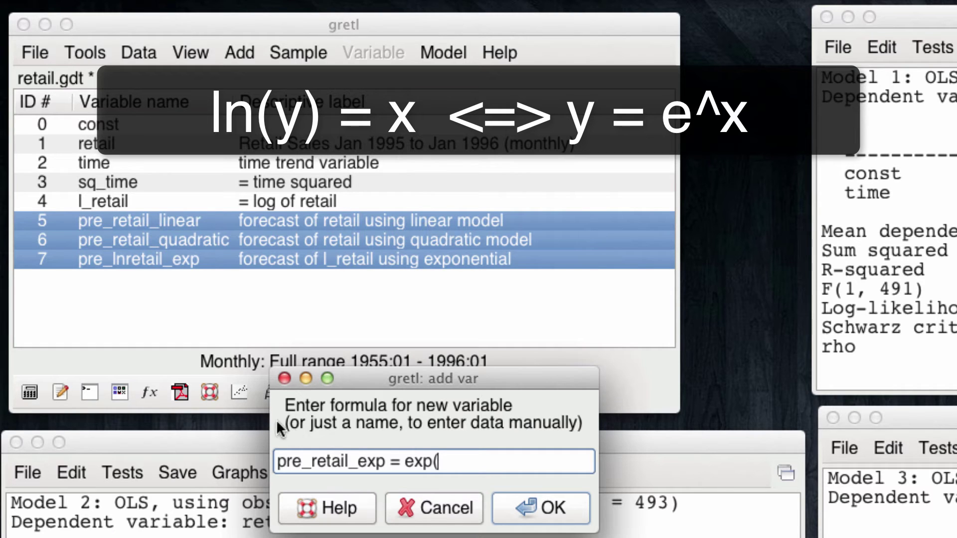
left_click(203, 263)
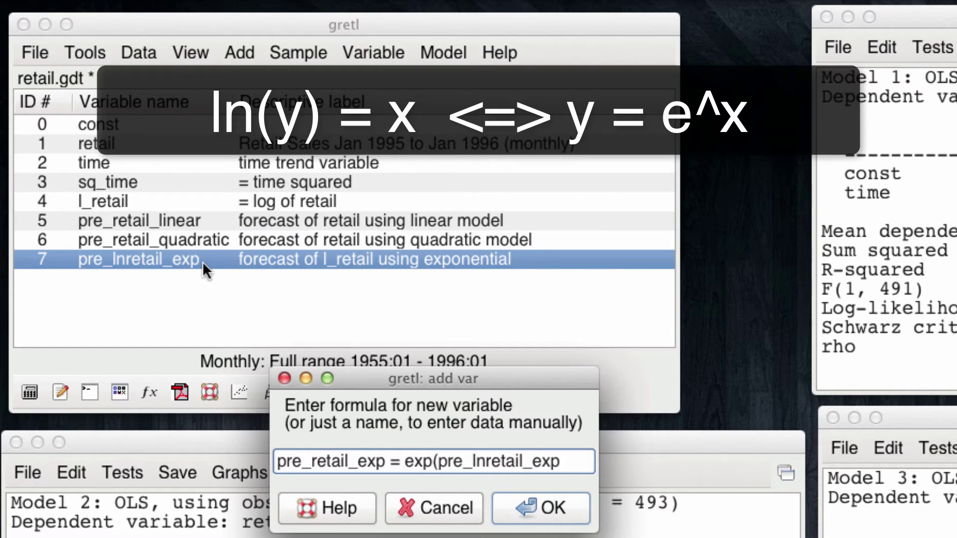
type(")")
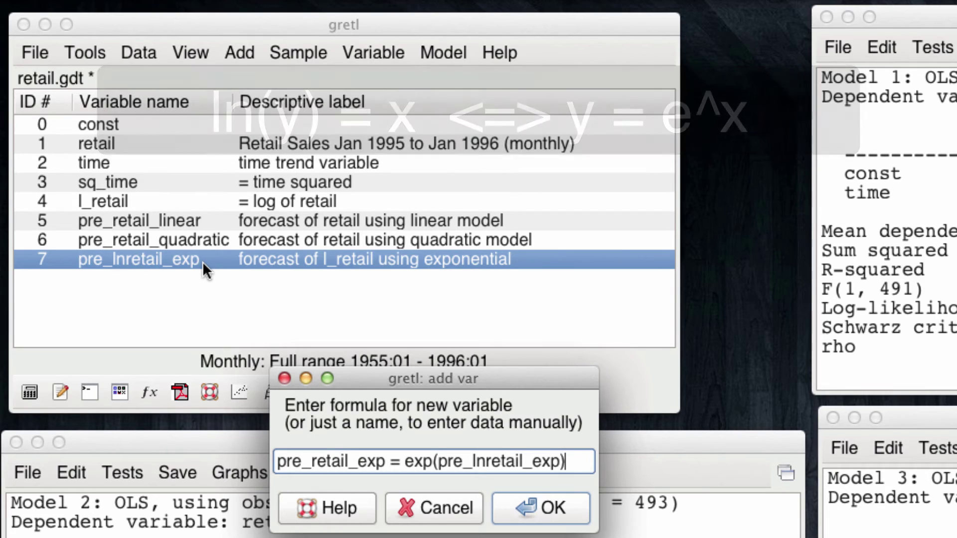
left_click(540, 510)
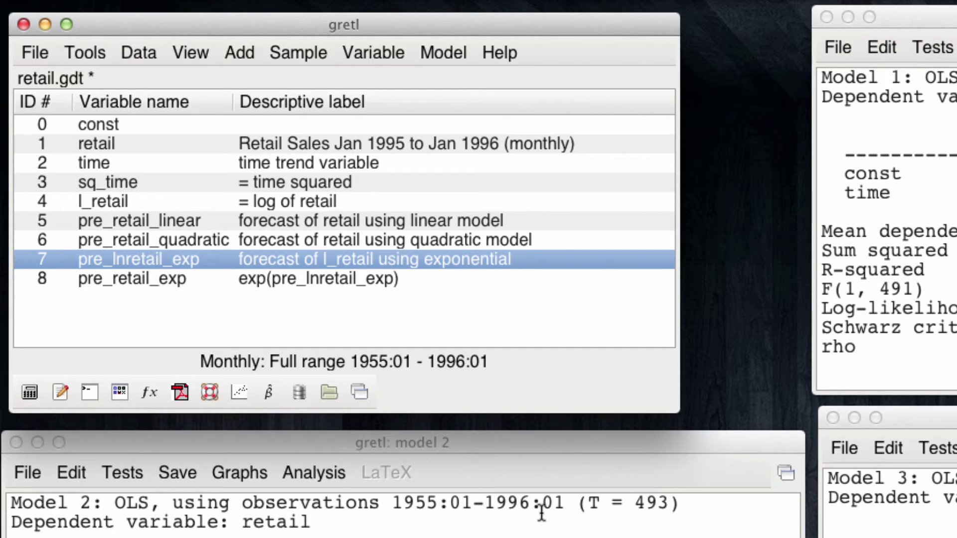
Review summary statistics for pre_retail_linear, pre_retail_quadratic and pre_retail_exp together, closing the results window when done.
left_click(168, 215)
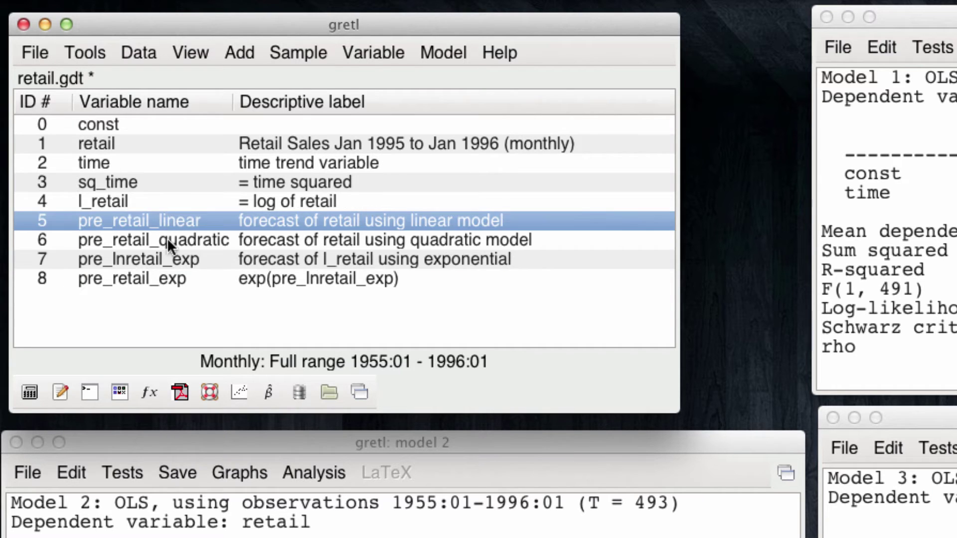
left_click(168, 240, "shift")
left_click(166, 279, "ctrl")
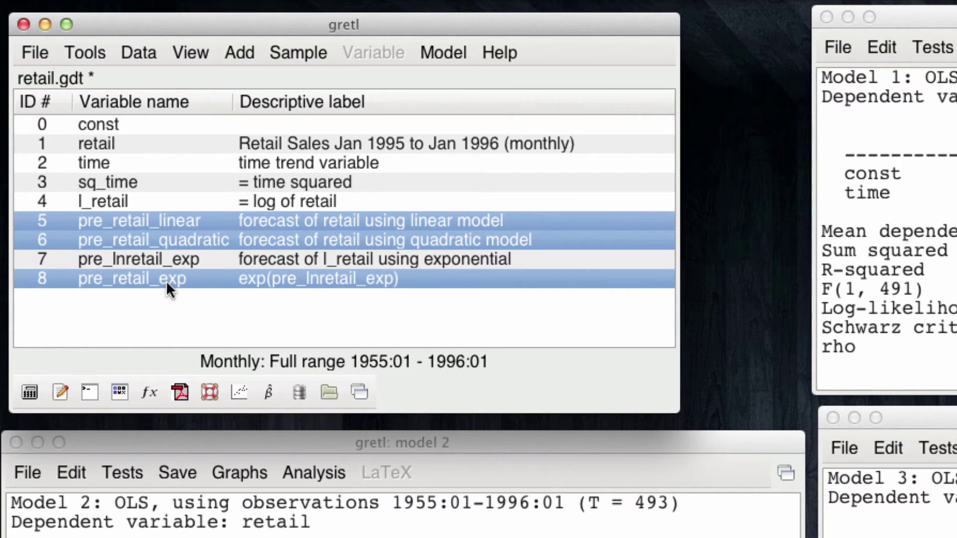
right_click(166, 280)
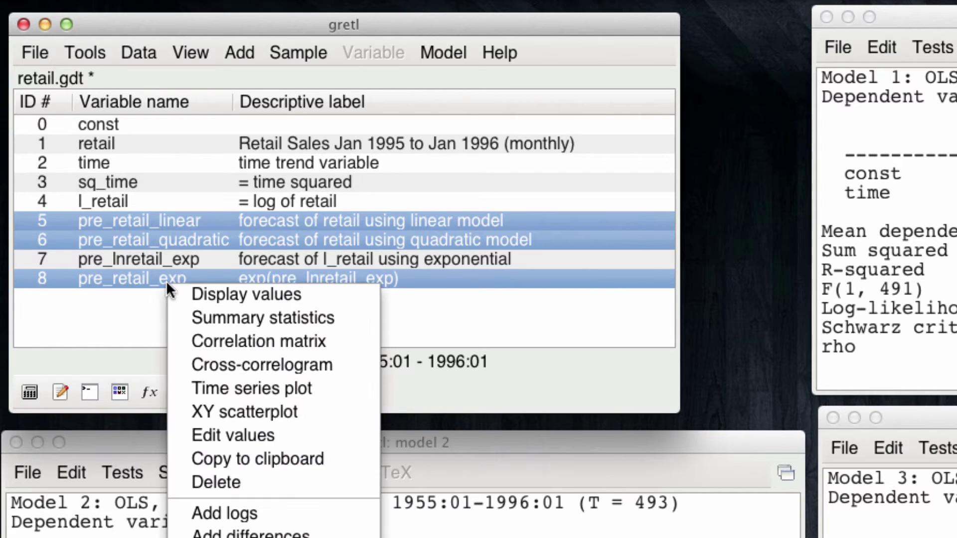
left_click(181, 316)
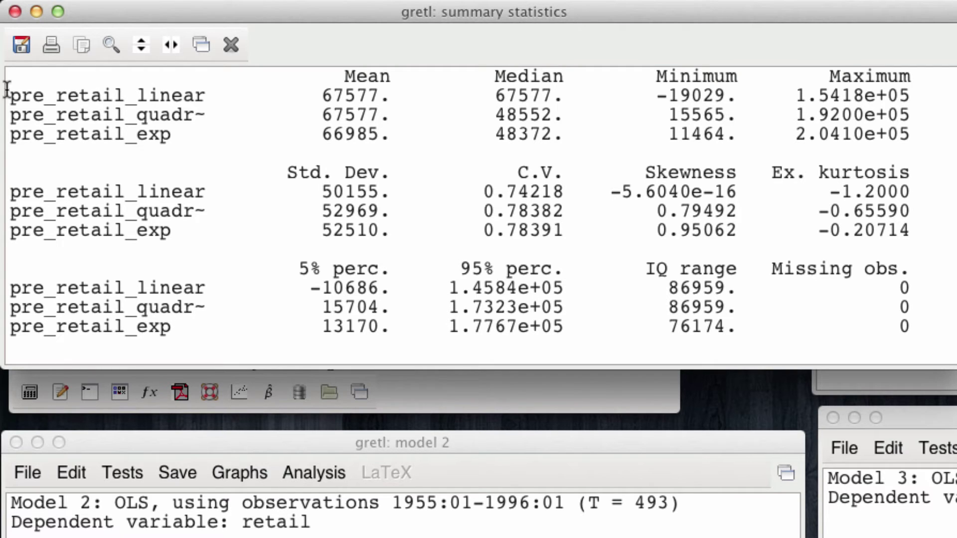
left_click(18, 10)
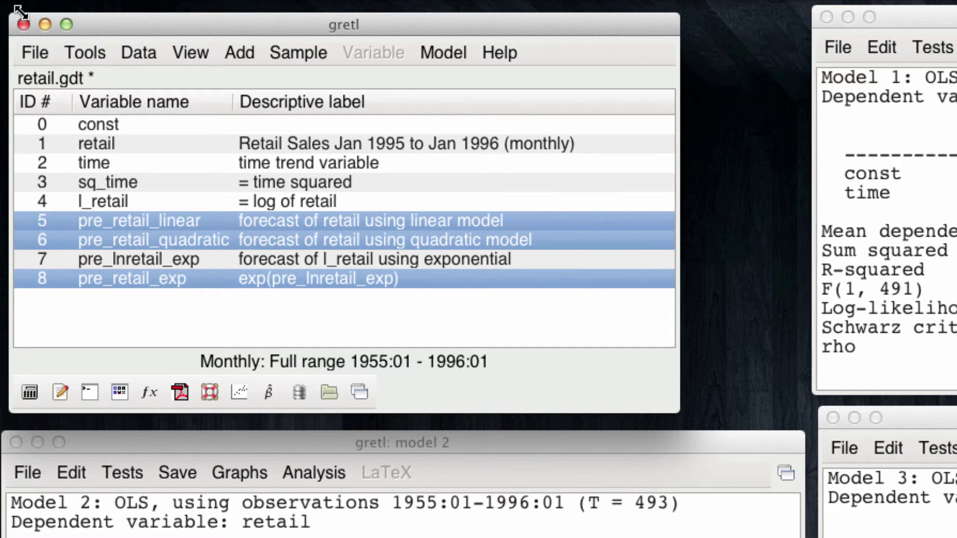
Set up a CSV data export containing retail, pre_retail_linear, pre_retail_quadratic and pre_retail_exp.
left_click(37, 52)
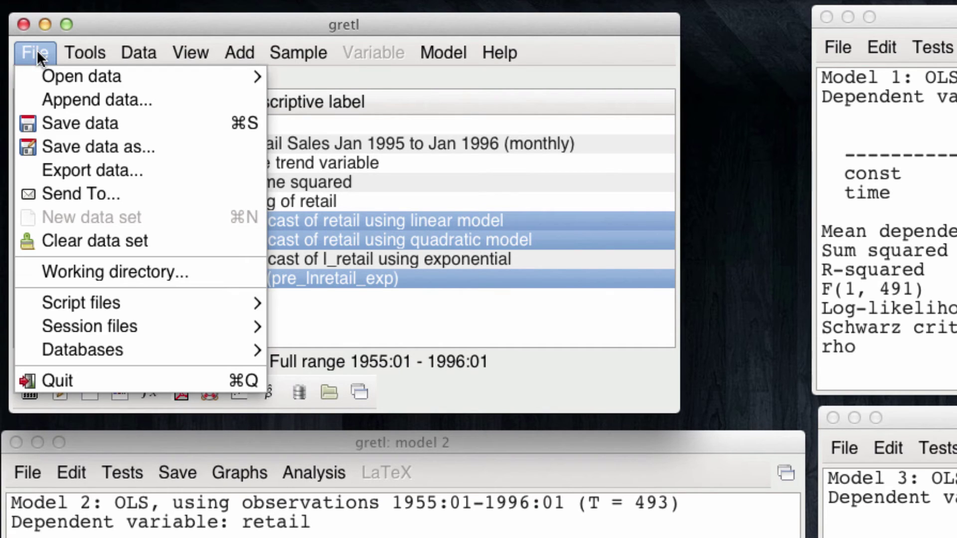
left_click(103, 168)
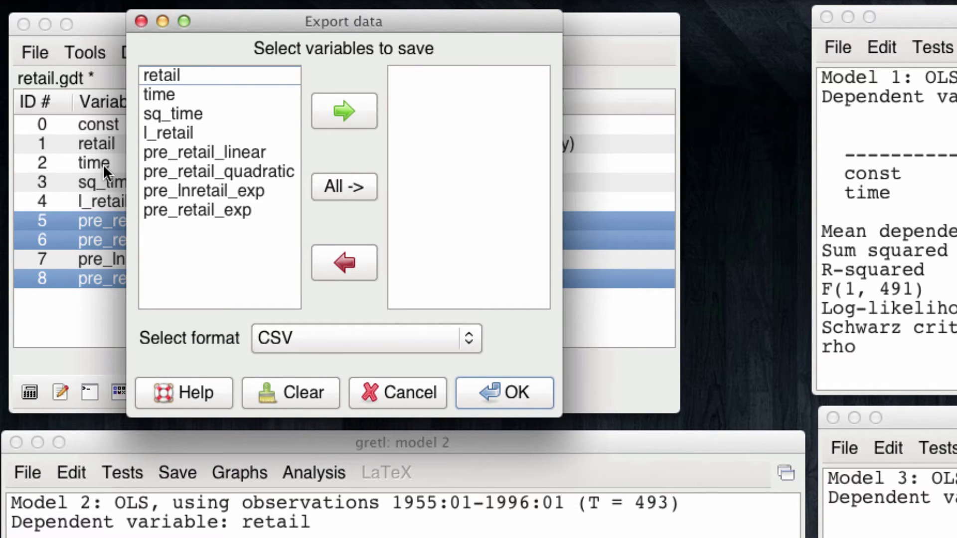
left_click(192, 76)
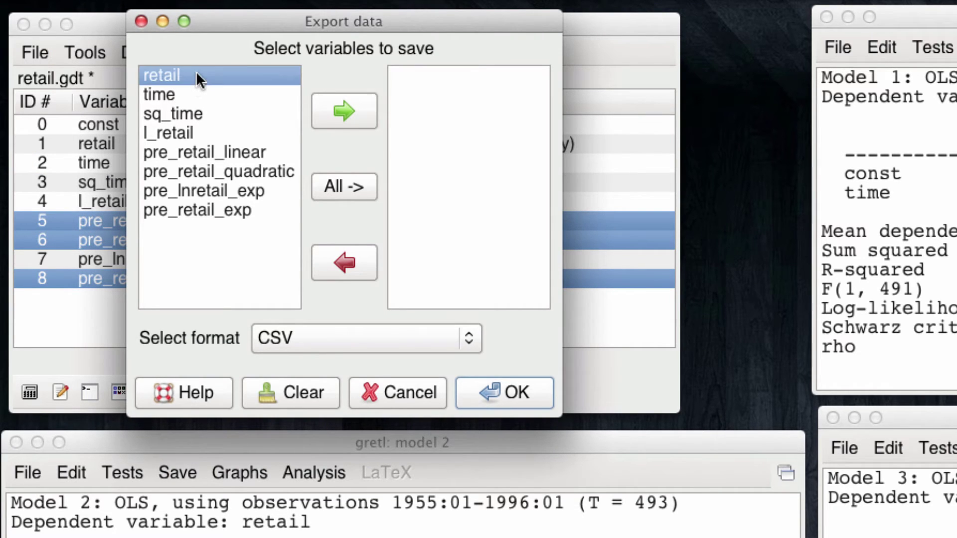
left_click(352, 111)
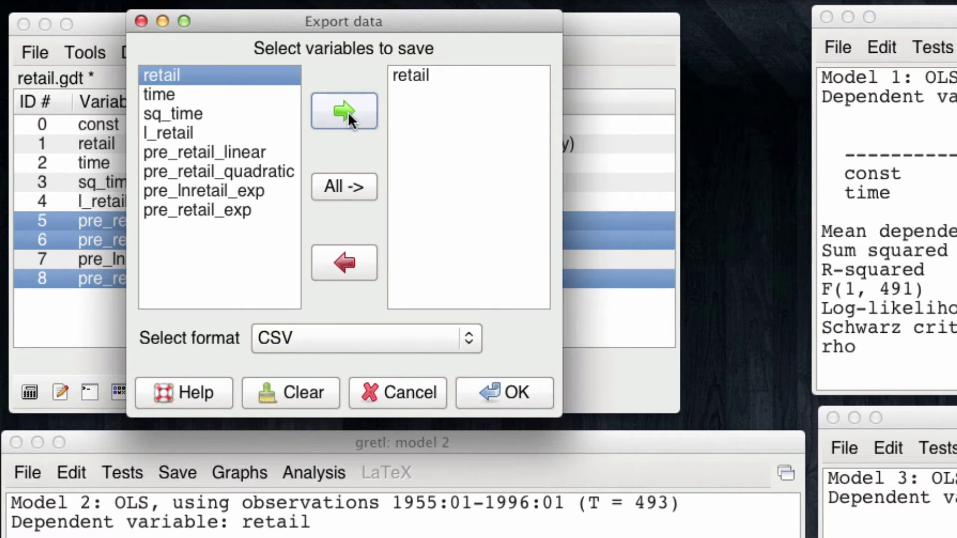
left_click(243, 149)
left_click(348, 110)
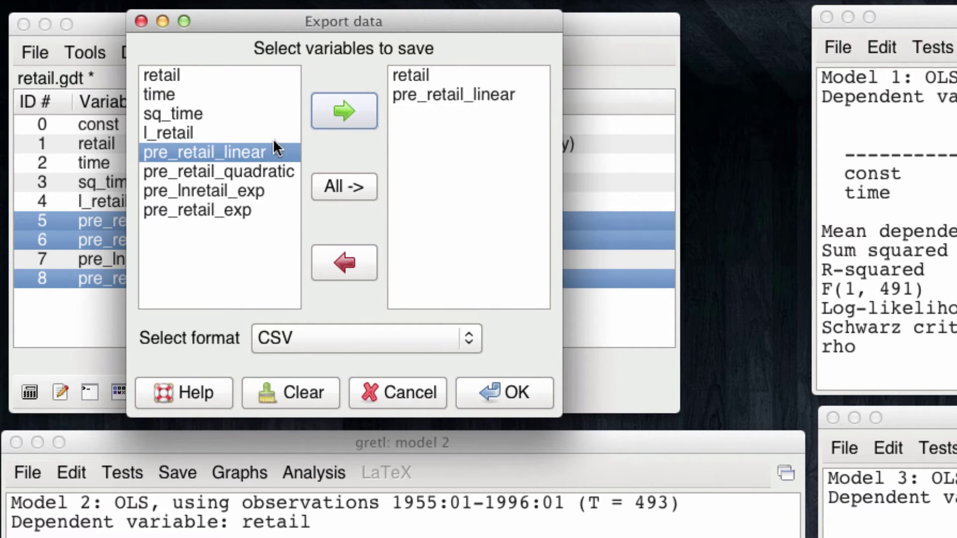
left_click(226, 170)
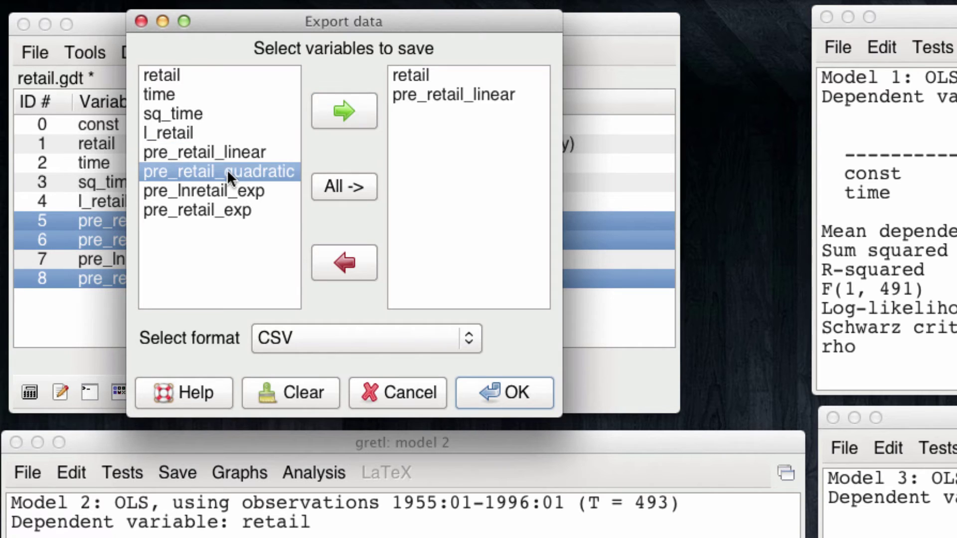
left_click(339, 112)
left_click(214, 208)
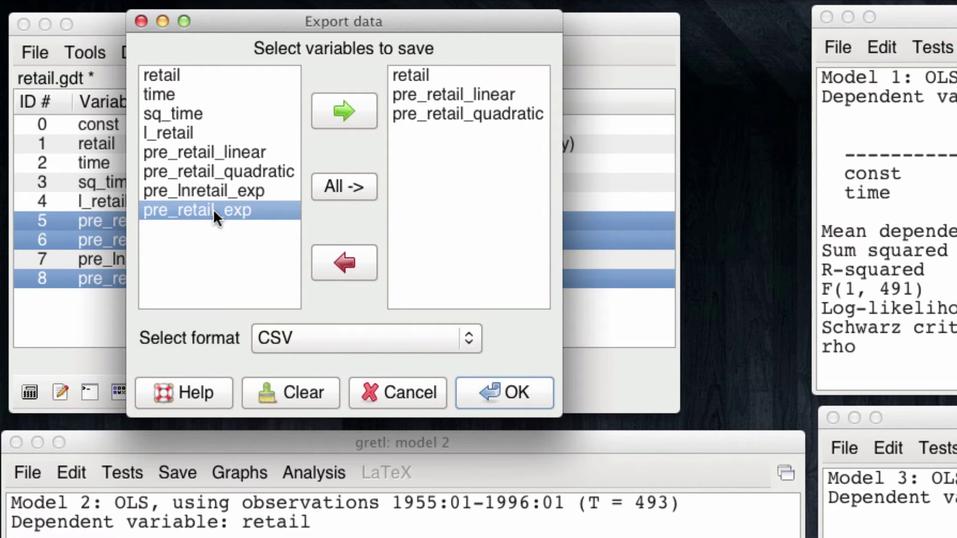
left_click(343, 109)
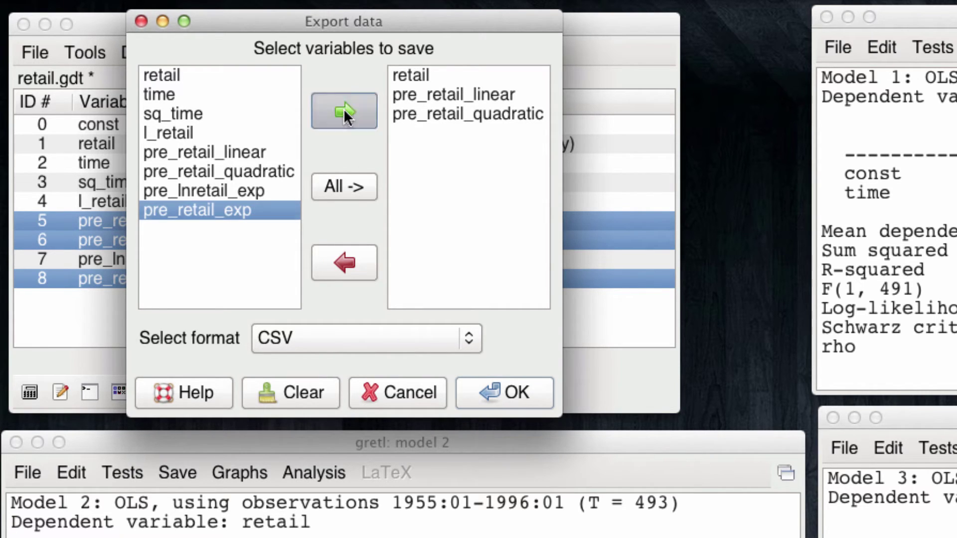
Export the chosen variables with comma separators and an observations column to the Desktop as retail.csv.
left_click(504, 393)
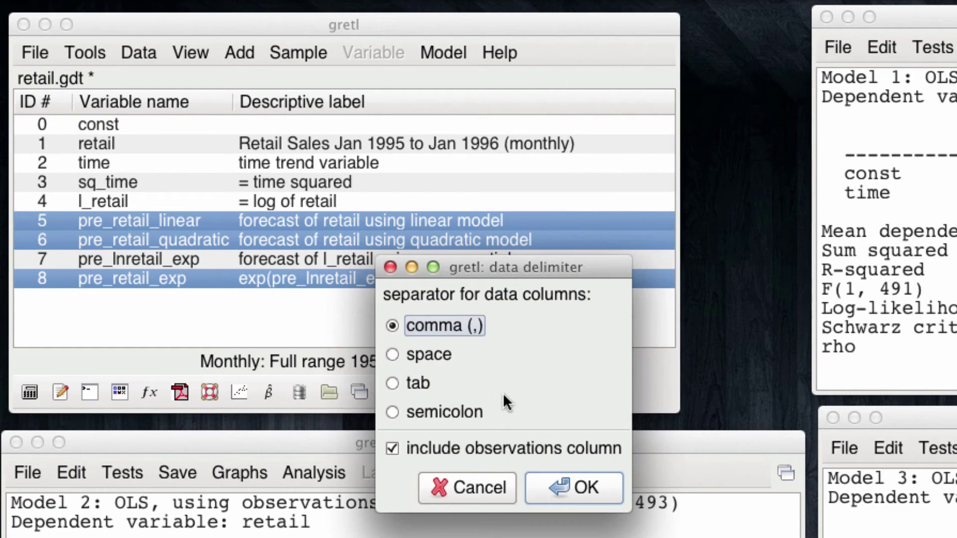
left_click(602, 494)
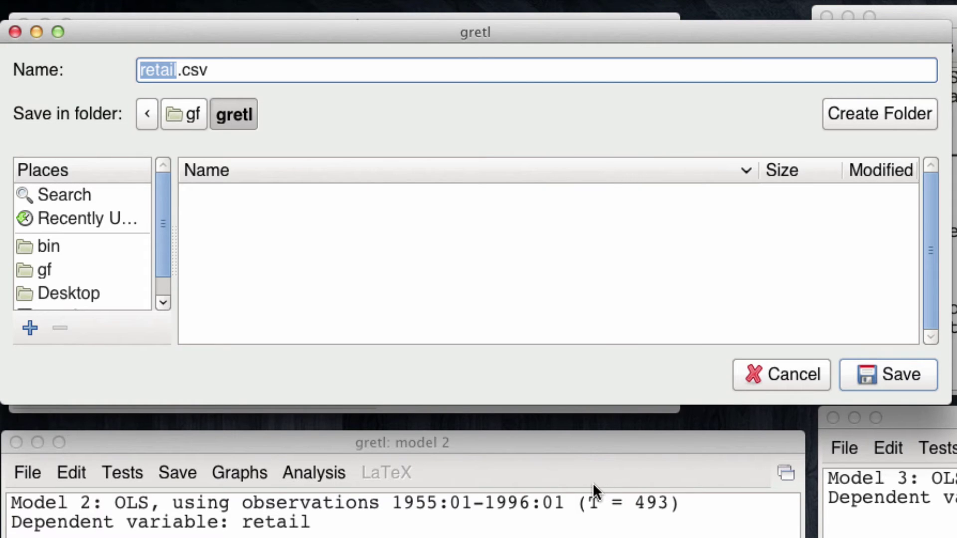
left_click(72, 291)
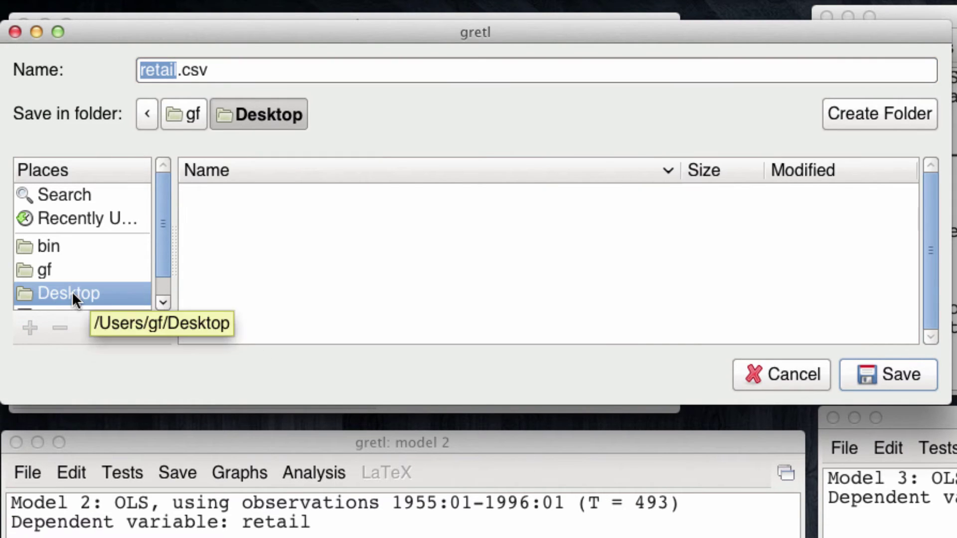
left_click(905, 375)
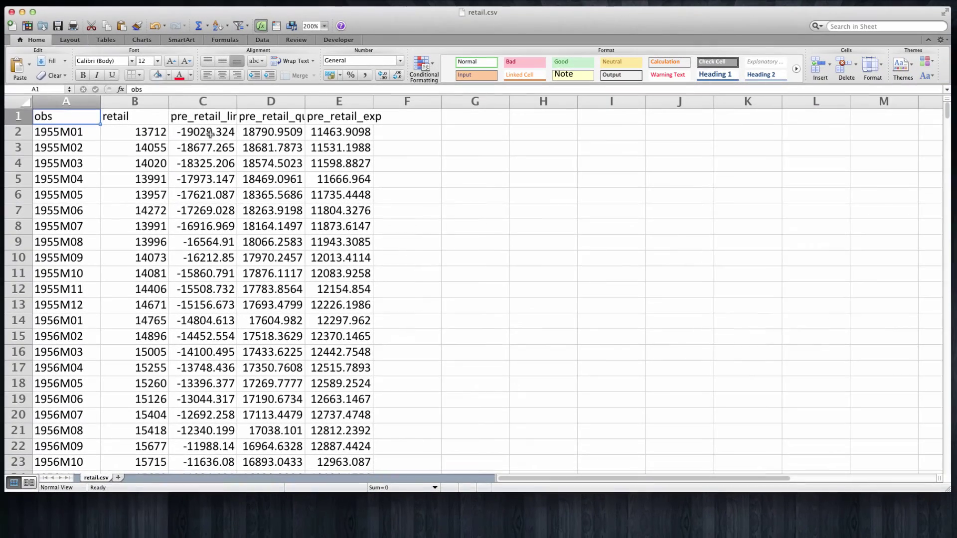
In retail.csv in Excel, format all forecast values in C2:E494 to show no decimal places.
left_click(400, 254)
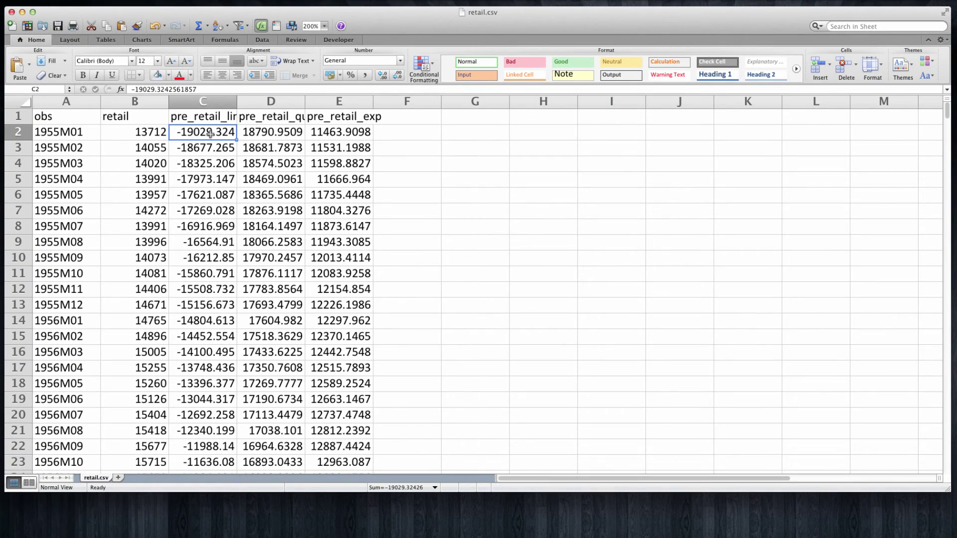
key("shift+Right")
key("shift+Right")
key("super+shift+Down")
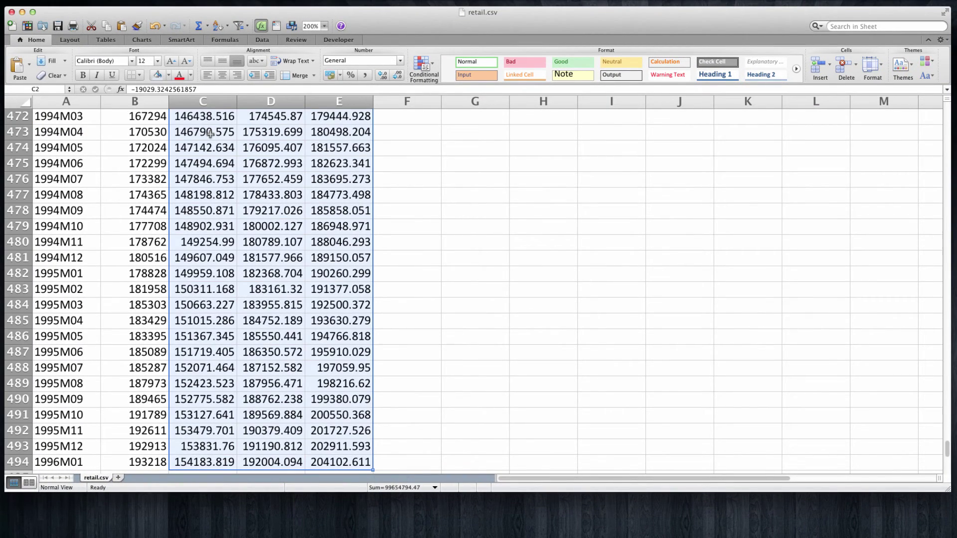
left_click(393, 74)
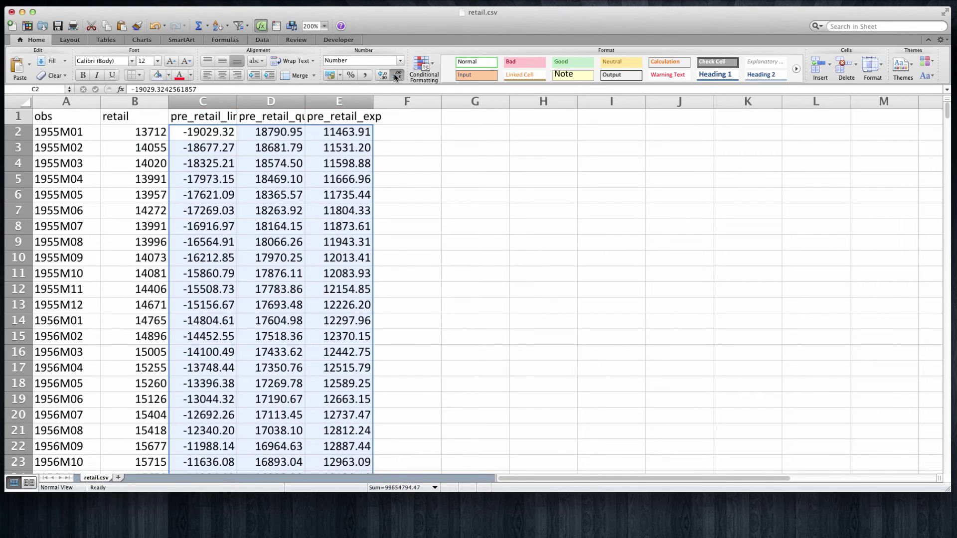
left_click(394, 75)
left_click(394, 75)
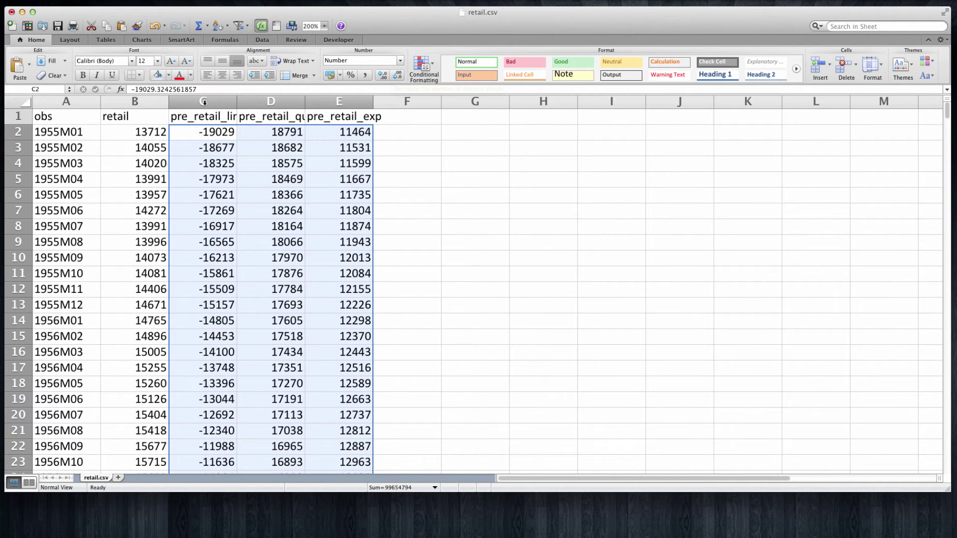
Widen columns C through E to fit their contents and label F1 sqerr_linear.
left_click_drag(203, 101, 339, 101)
double_click(304, 98)
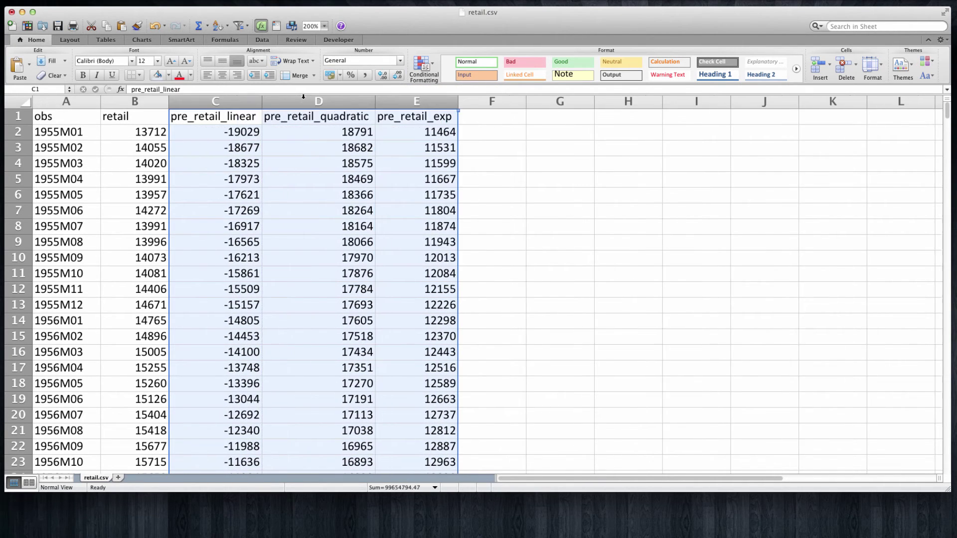
left_click(495, 119)
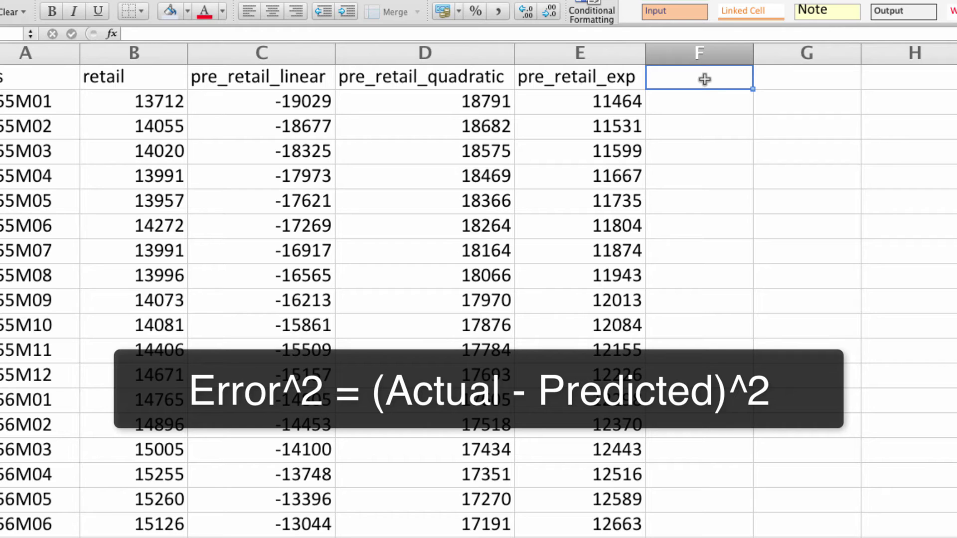
type("sqerr_")
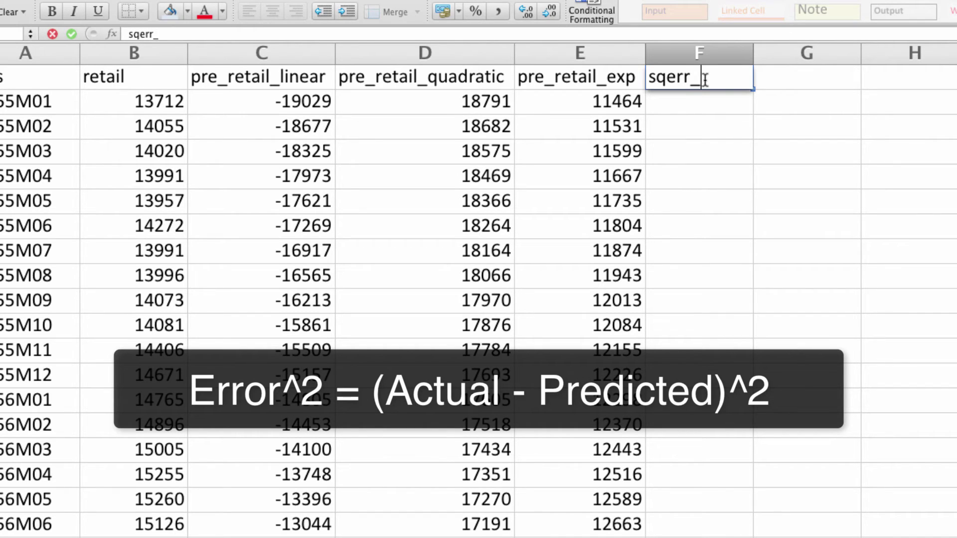
type("linear")
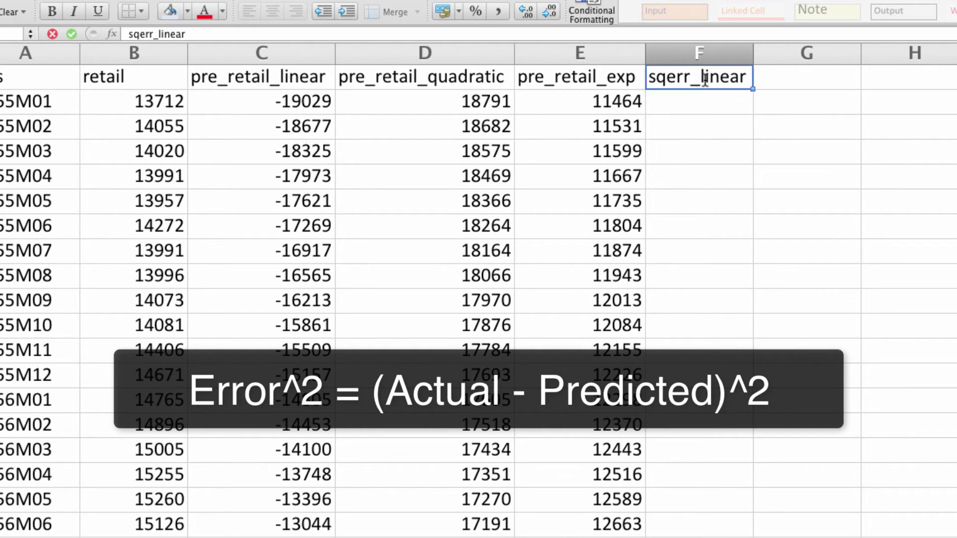
key("Return")
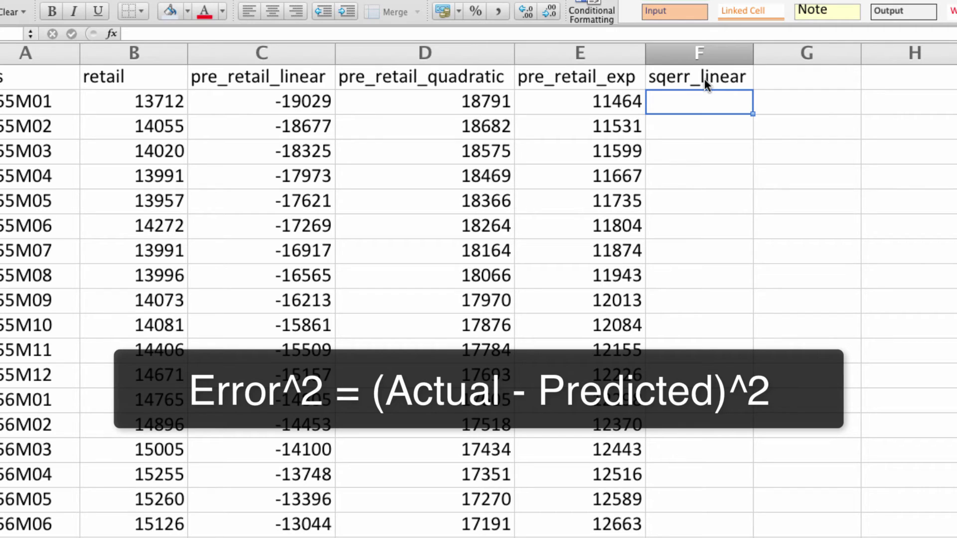
Calculate the linear model's squared error in F2 with =($B2-C2)^2 and fill it down the column.
type("=(")
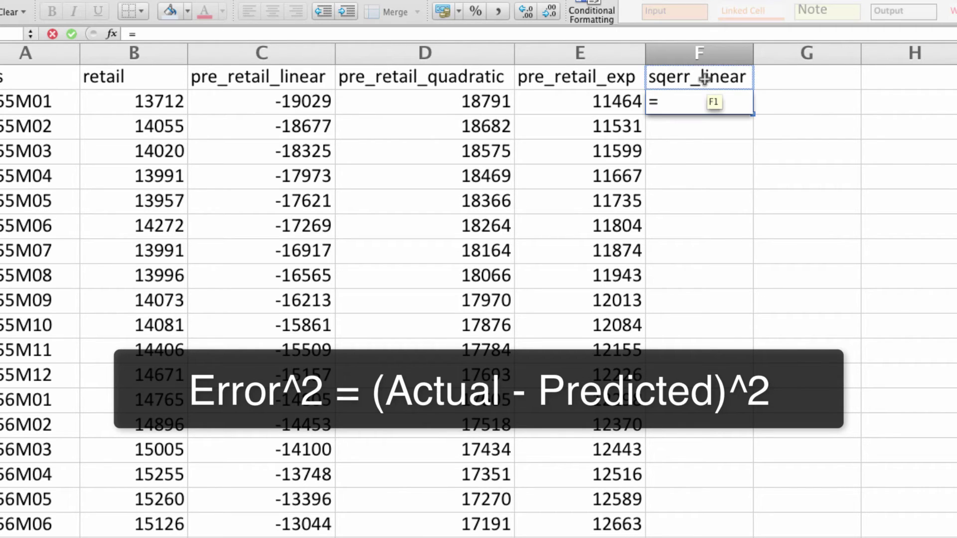
key("Left")
key("Left")
key("Left")
key("Left")
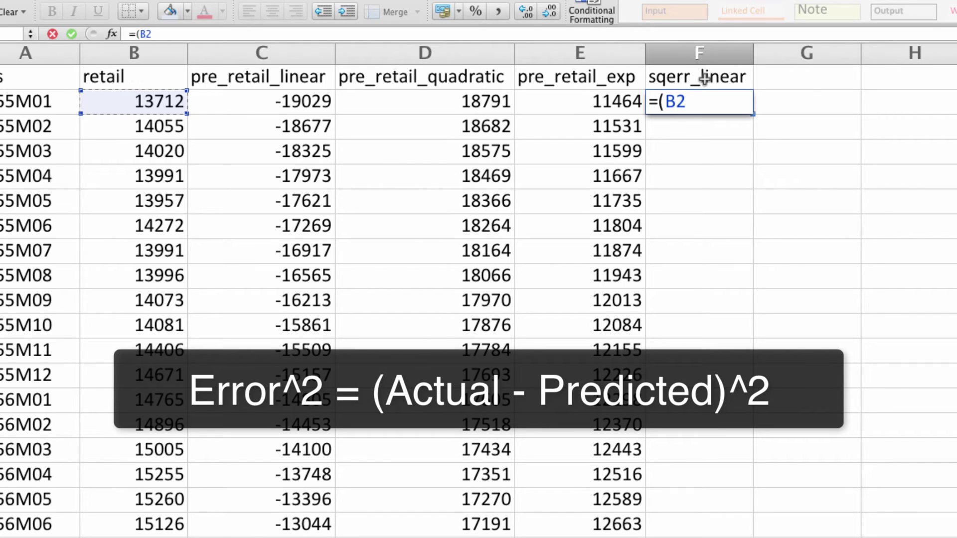
key("super+t")
key("super+t")
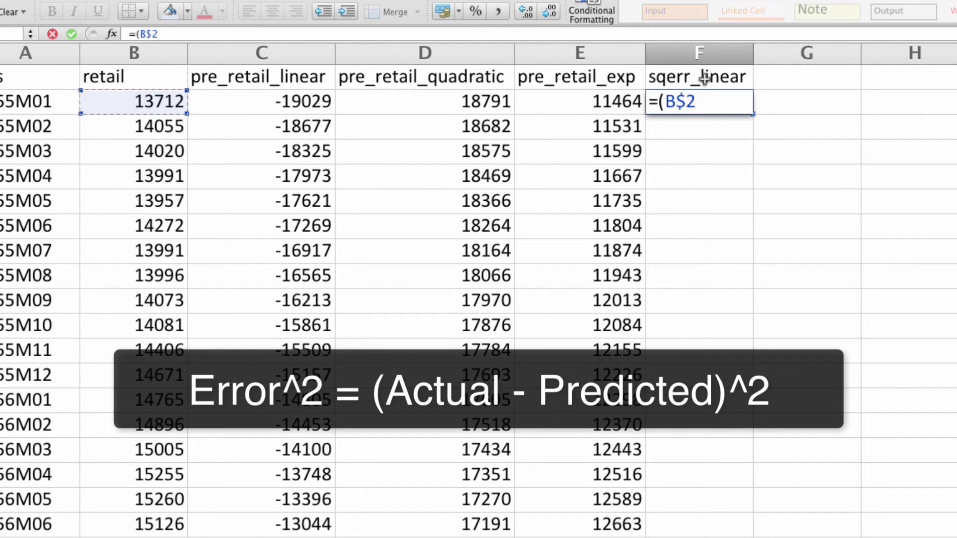
key("super+t")
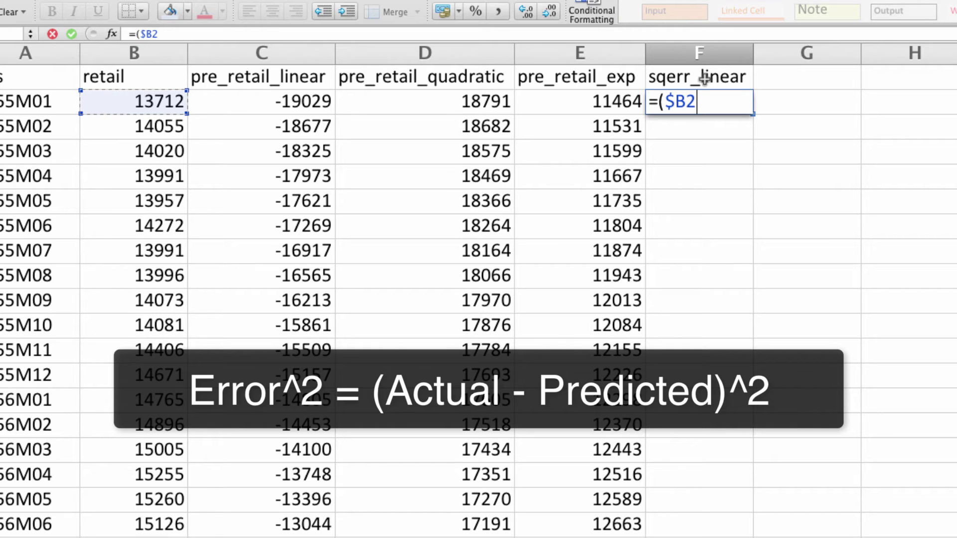
type("-")
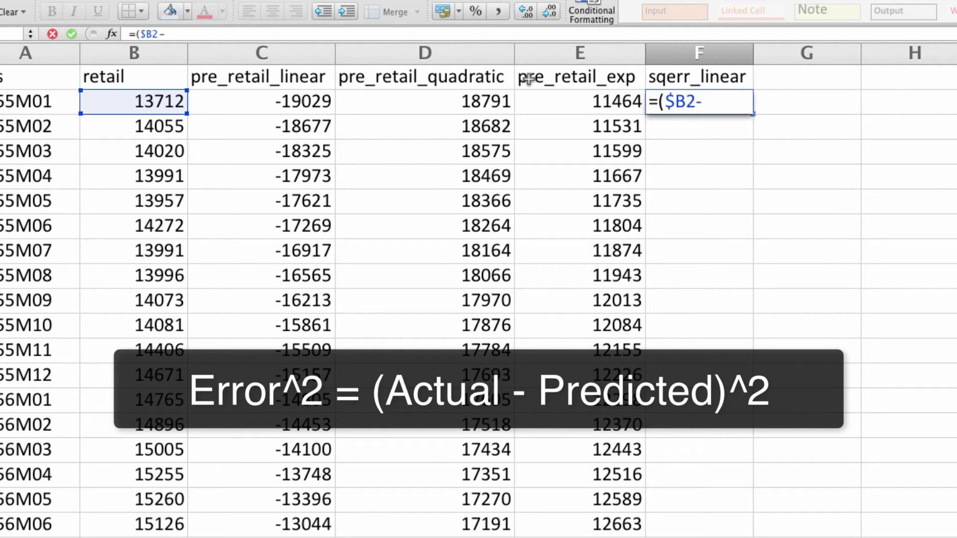
left_click(298, 100)
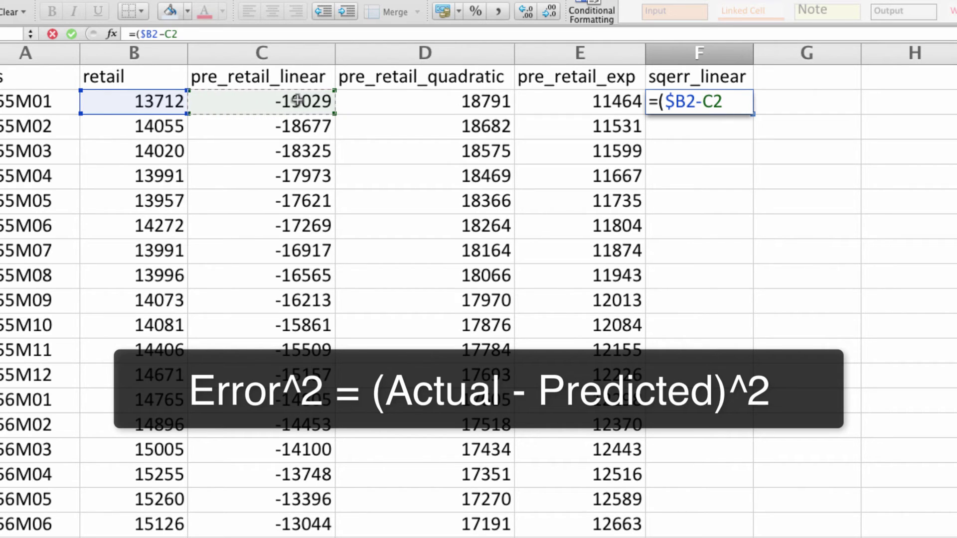
type(")^2")
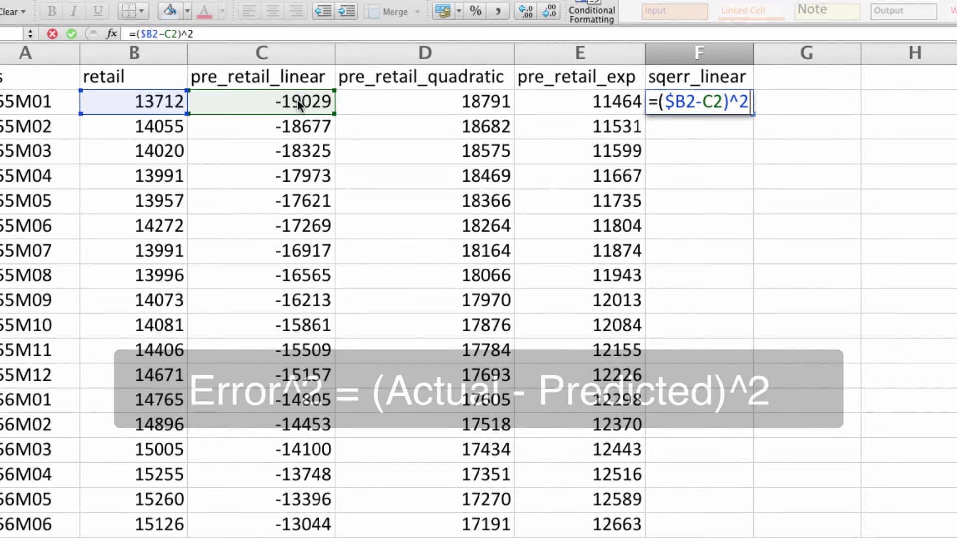
key("Return")
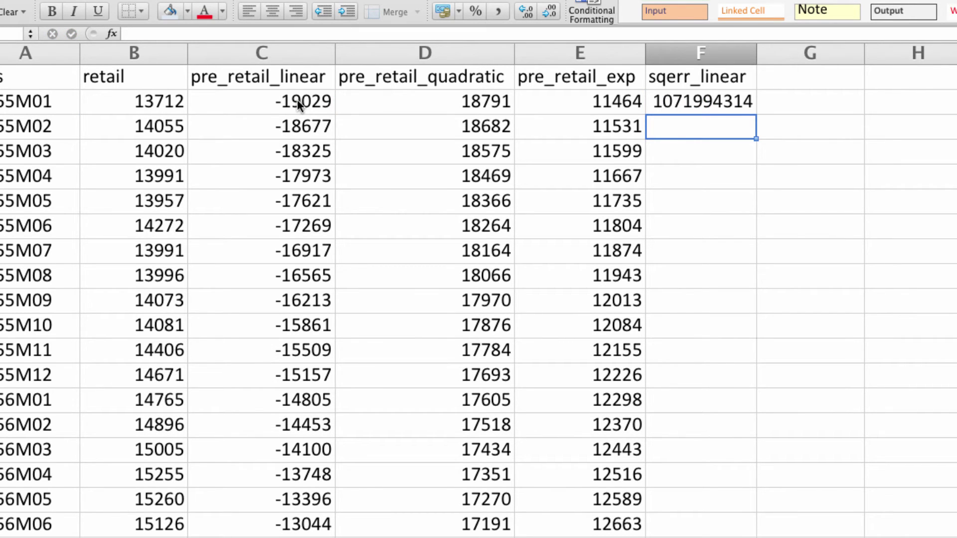
key("Up")
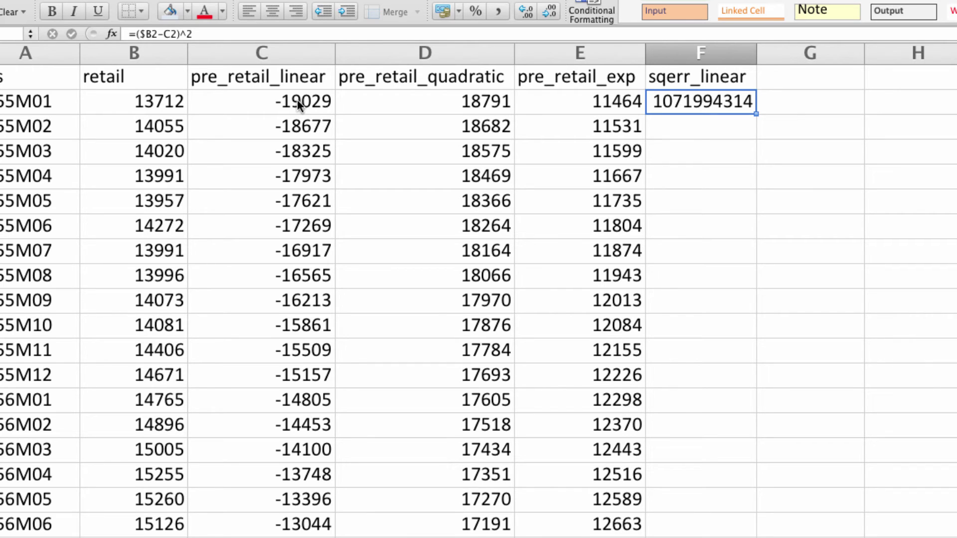
double_click(759, 113)
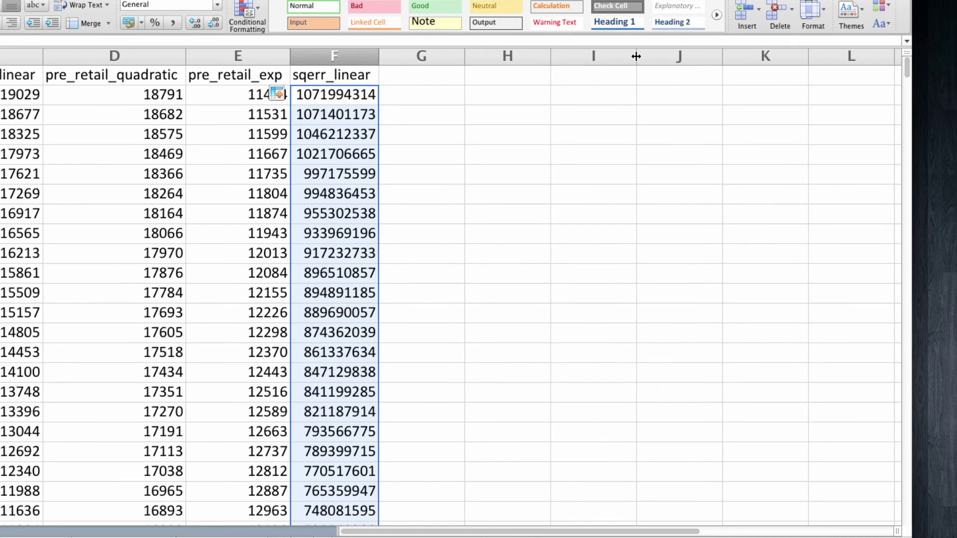
Narrow column I as a spacer and label J1 RMSE Linear.
left_click_drag(628, 56, 585, 56)
left_click(619, 76)
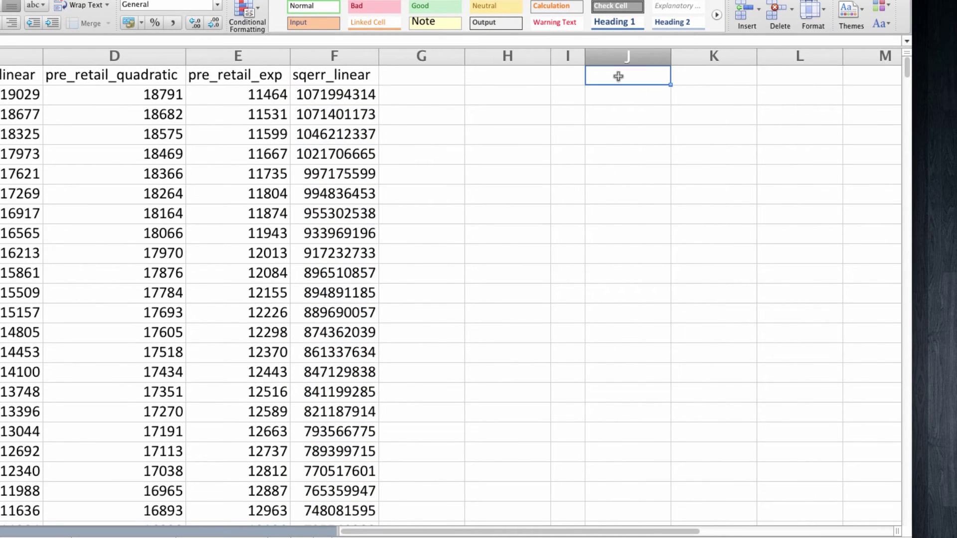
type("RM")
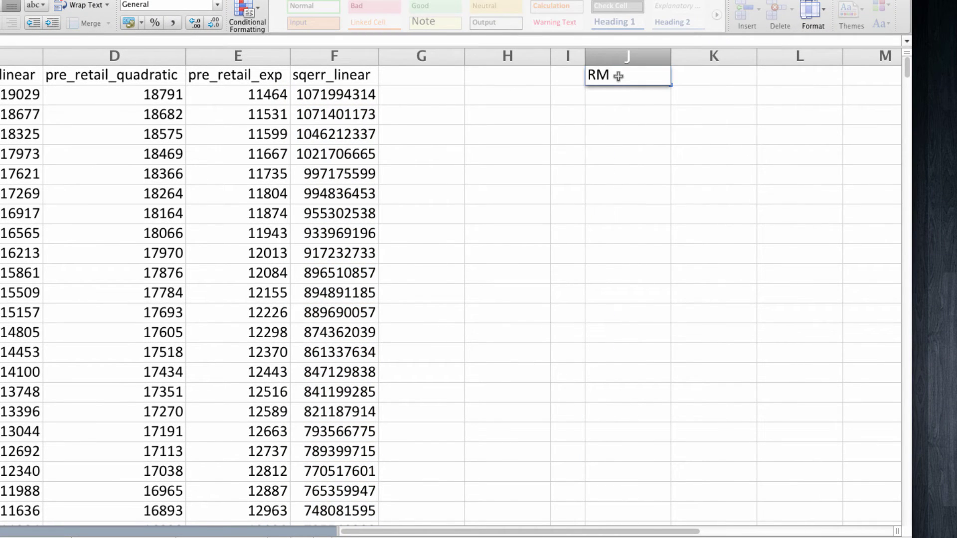
type("SE Linear")
key("Return")
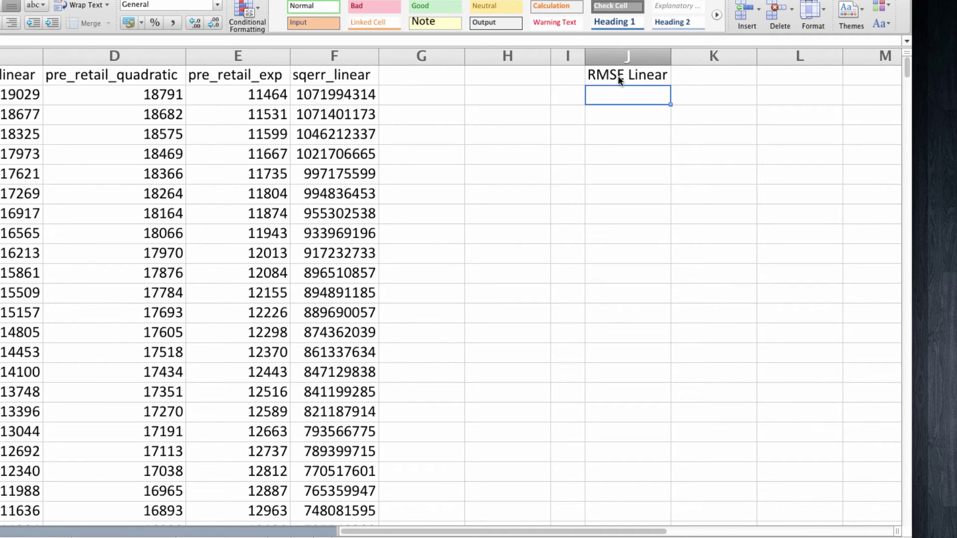
Calculate the linear RMSE in J2 as sqrt(average()) of the squared errors from F2 down to the last data row.
type("=")
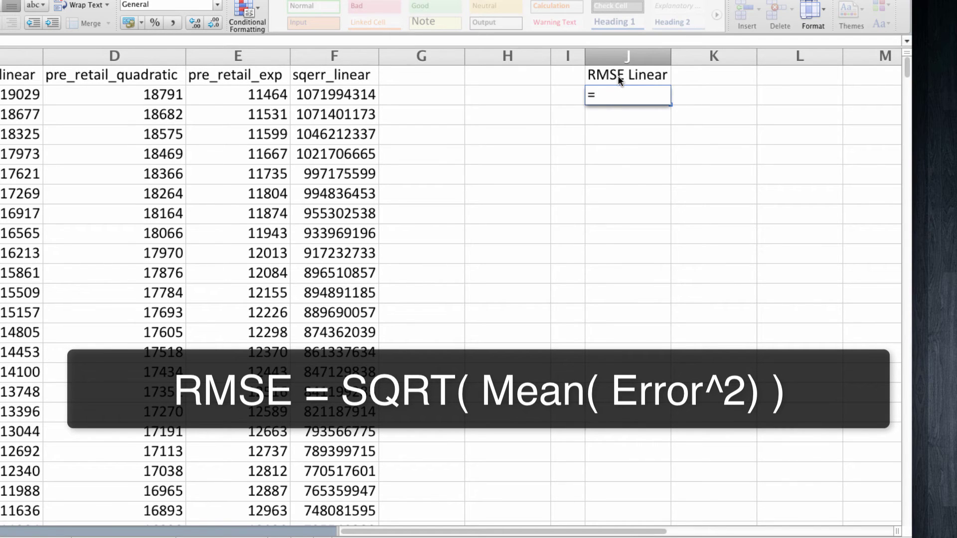
type("sqrte")
key("BackSpace")
type("(ave")
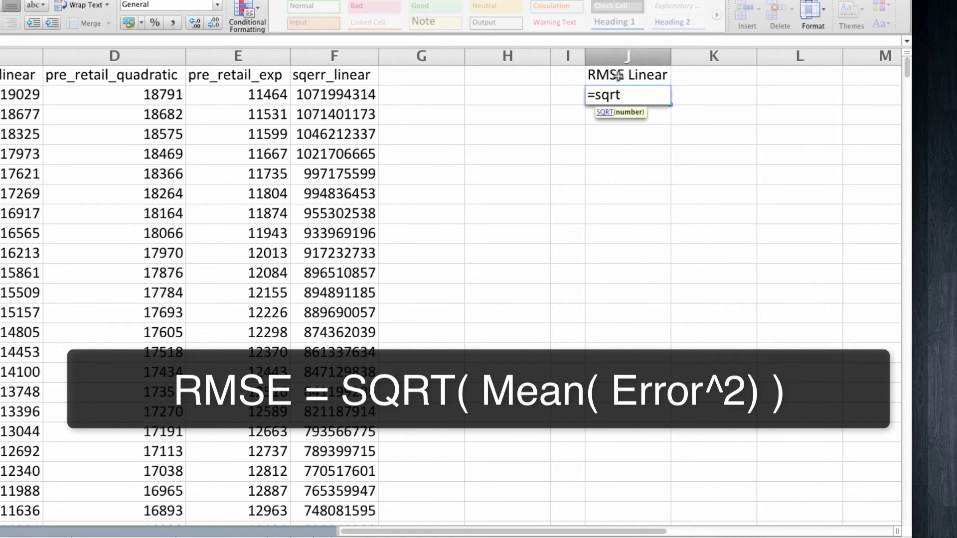
type("rage(")
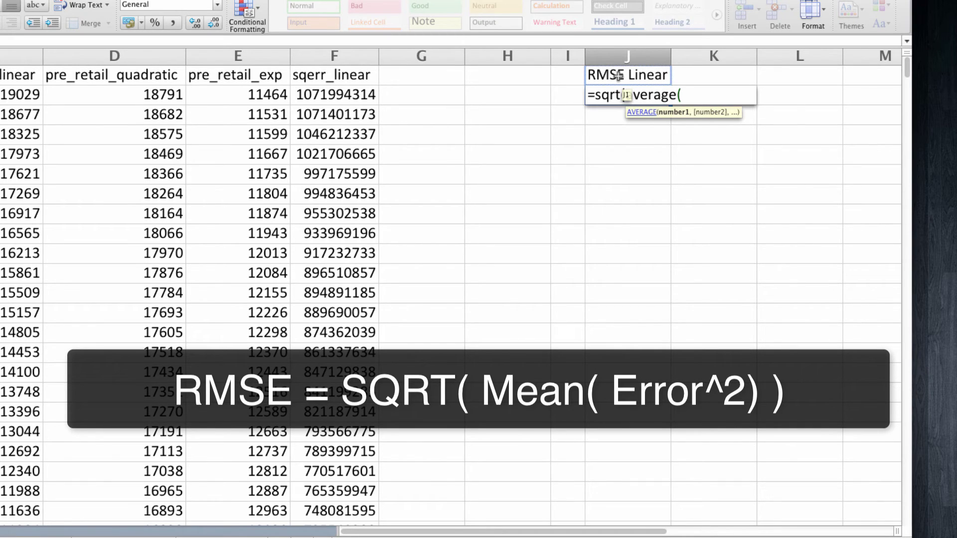
left_click(336, 94)
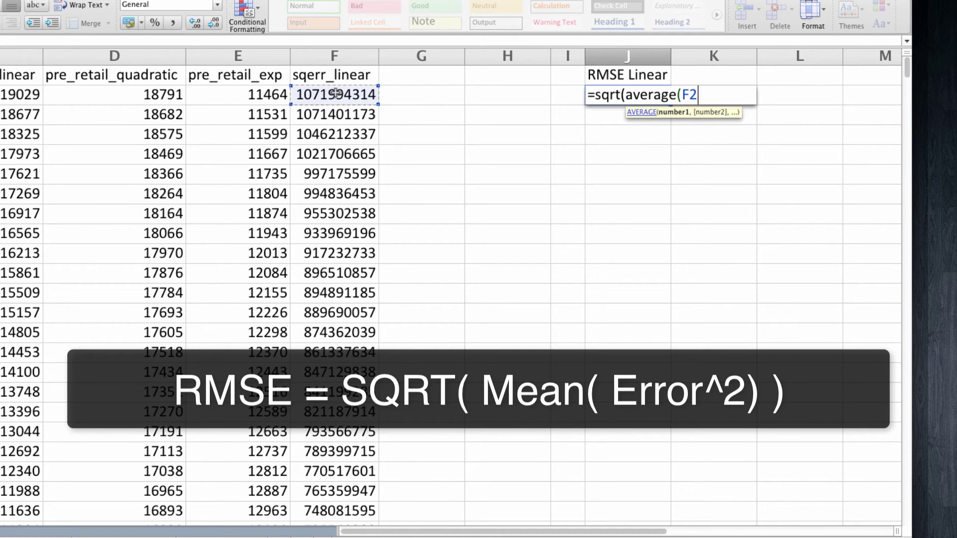
key("ctrl+shift+Down")
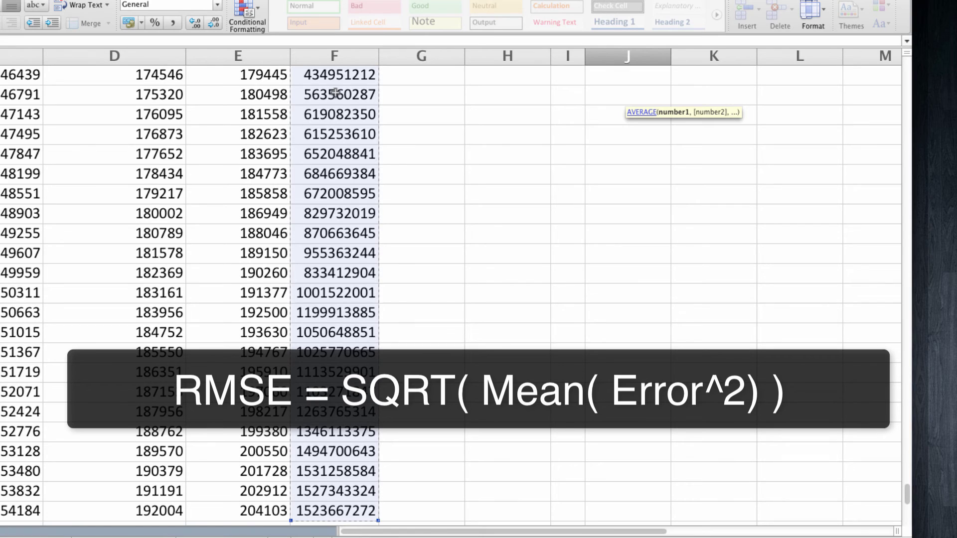
type(")")
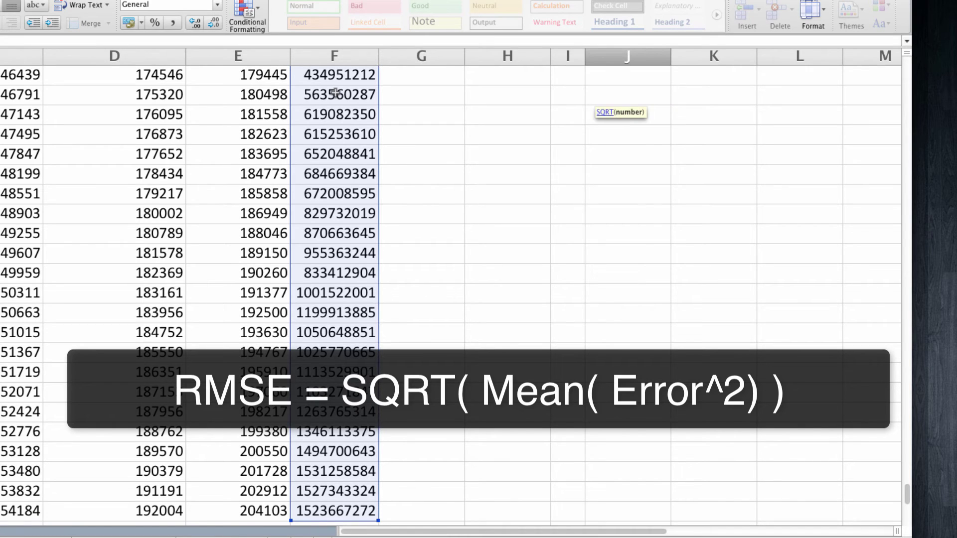
key("Return")
Format the RMSE value in J2 to show no decimal places.
key("Up")
key("Up")
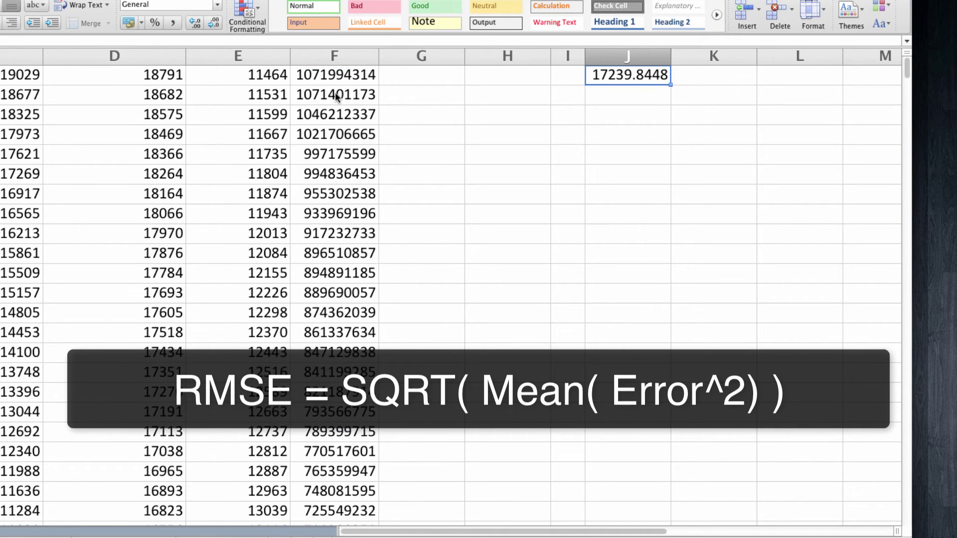
key("Down")
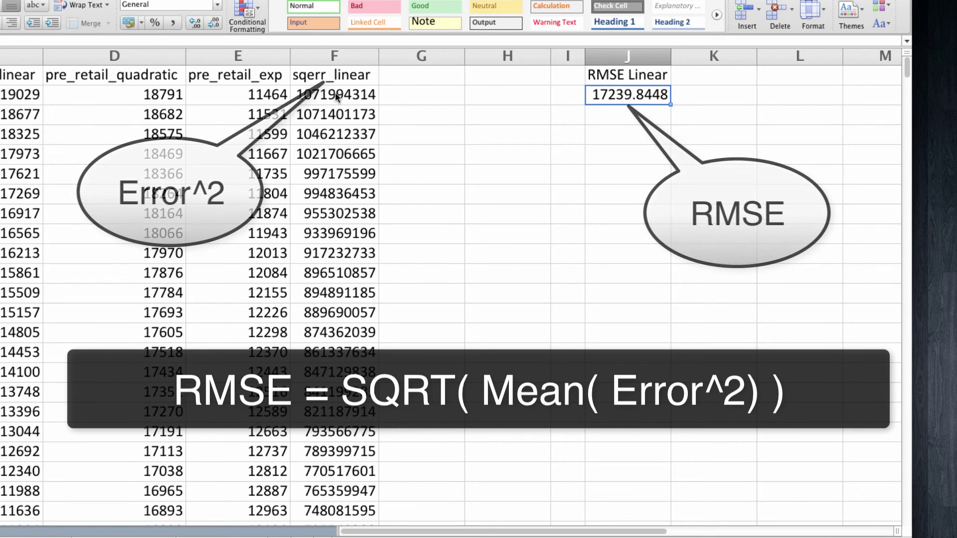
left_click(214, 19)
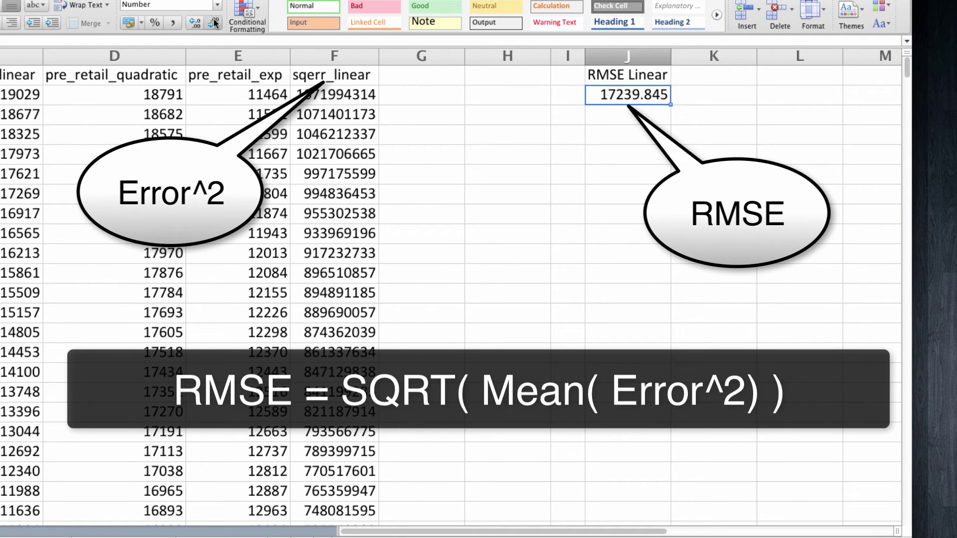
left_click(213, 19)
left_click(214, 19)
left_click(214, 19)
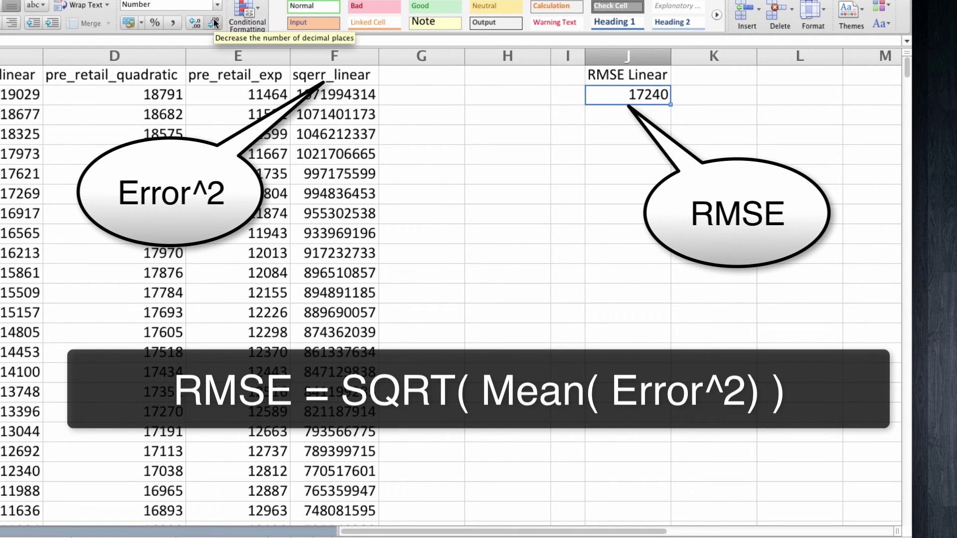
left_click(402, 42)
key("Escape")
Label G1 sqerr_quadratic.
left_click(324, 94)
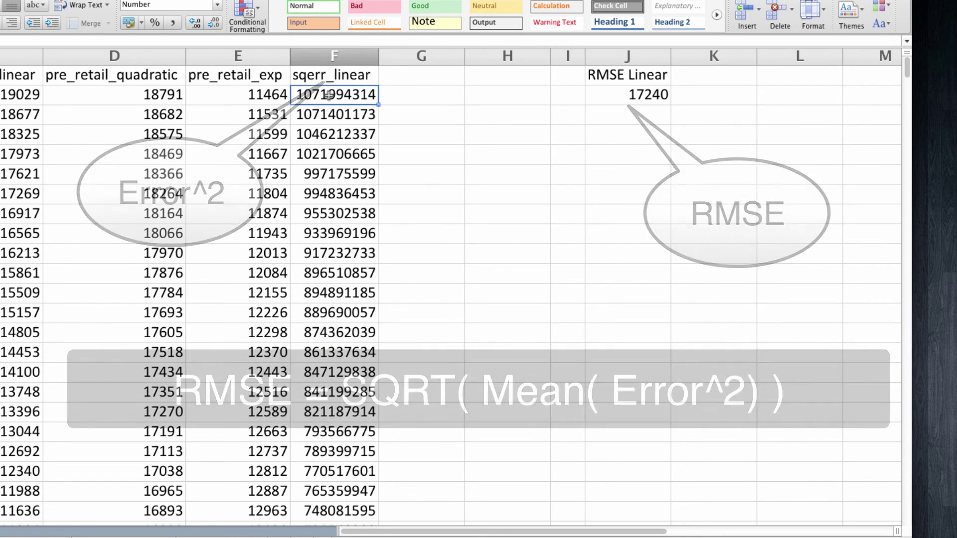
key("Return")
left_click(417, 76)
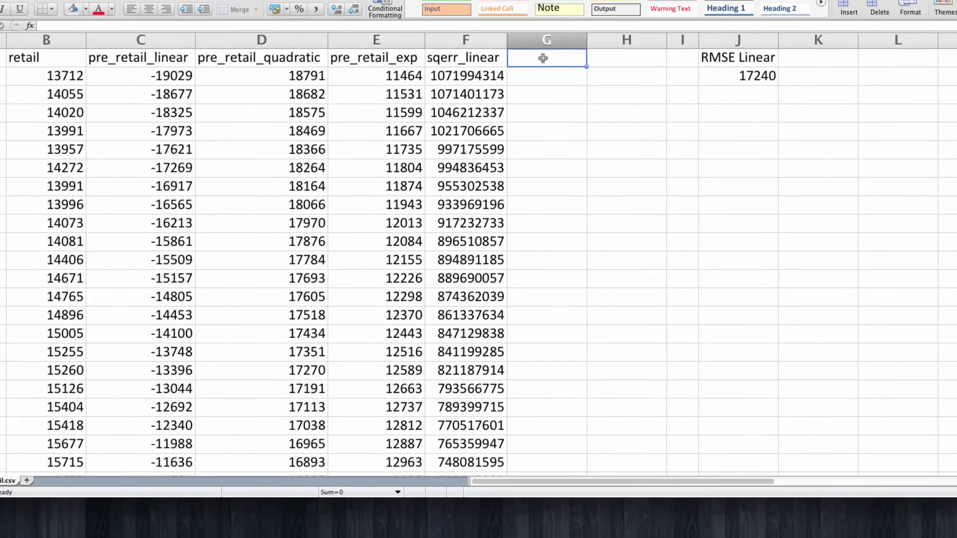
type("sqe")
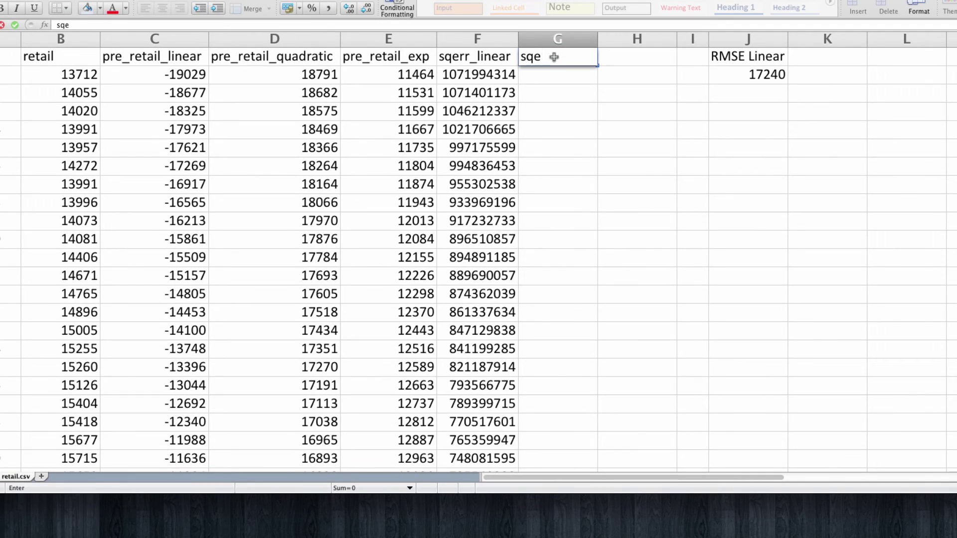
type("rr_quadratic")
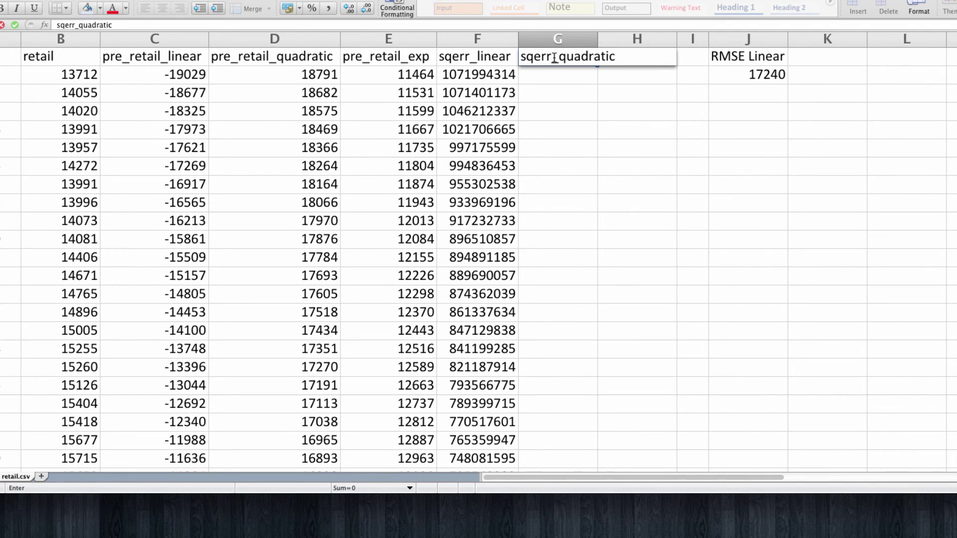
key("Return")
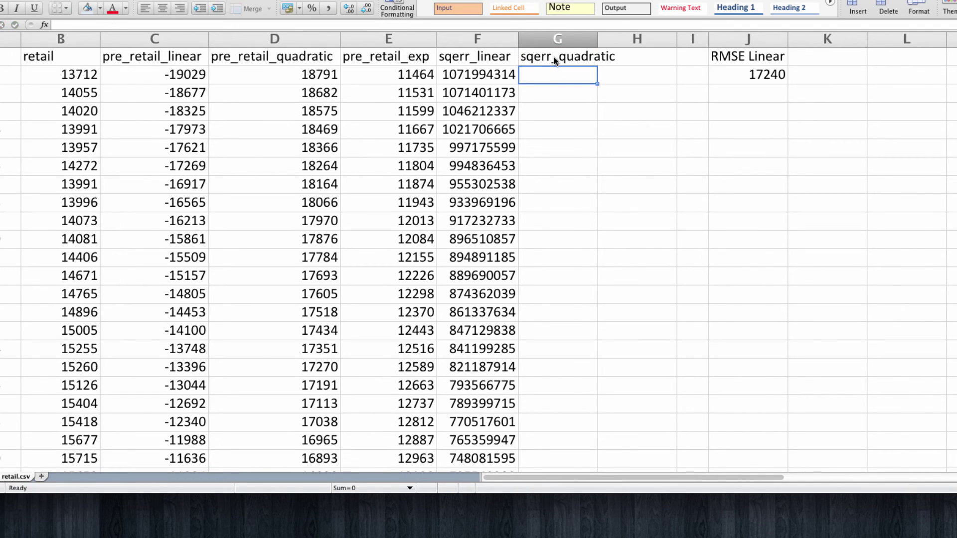
Extend the squared-error formula from F2 across into G2 so that it reads =($B2-D2)^2.
left_click(496, 72)
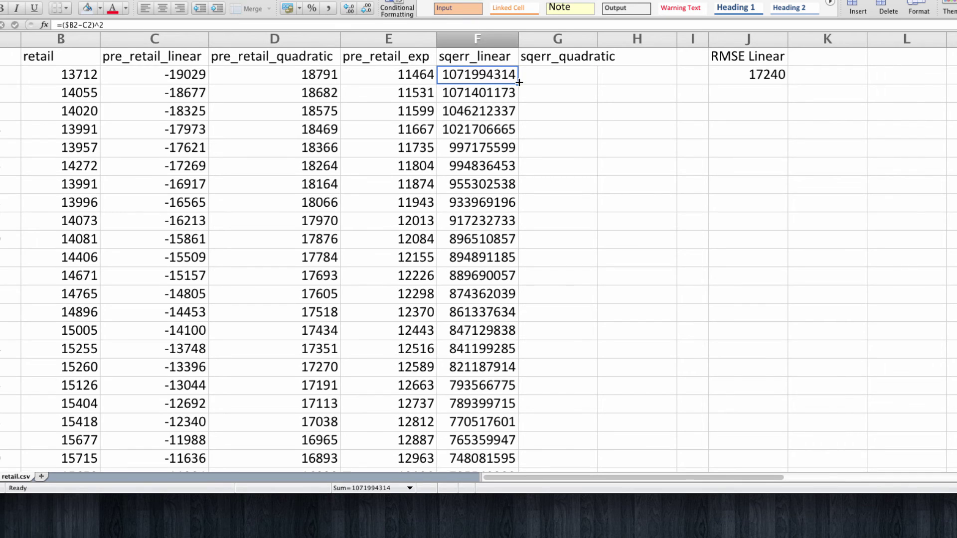
left_click_drag(519, 82, 578, 82)
left_click(573, 74)
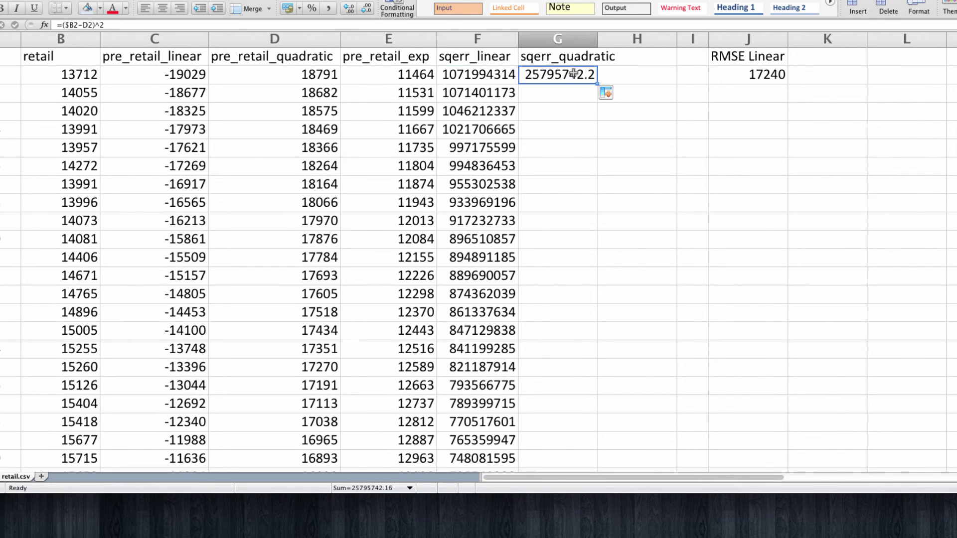
Review the quadratic squared-error formula in G2 and fill it down column G to the last data row.
left_click(566, 23)
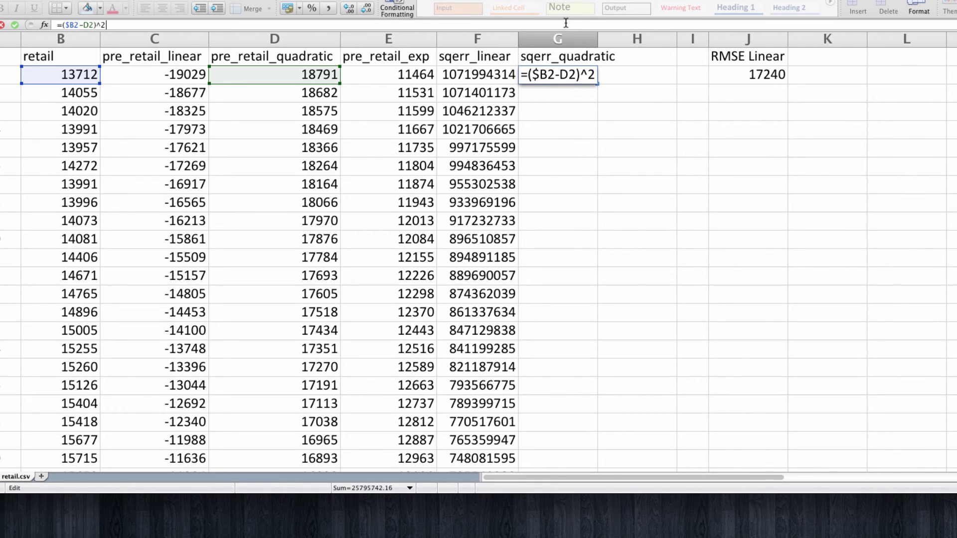
key("Return")
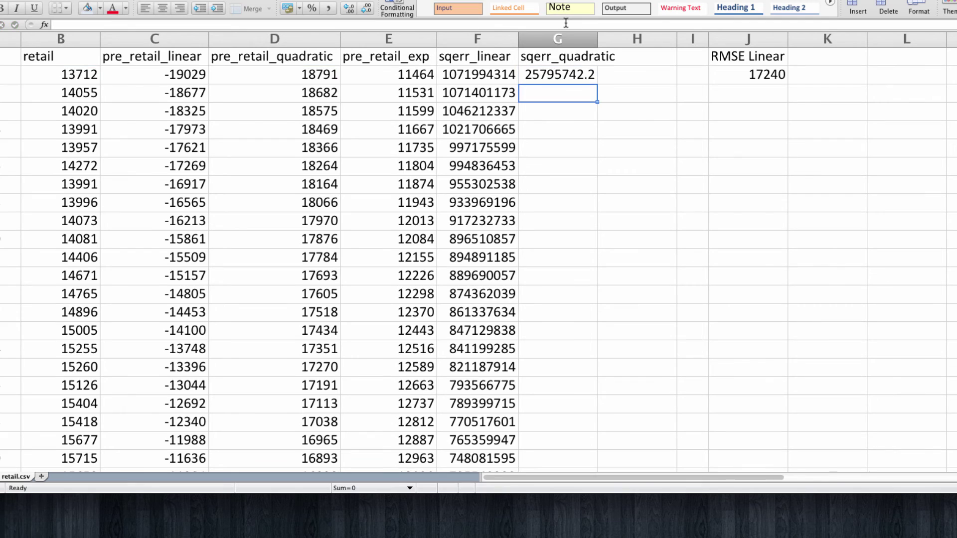
left_click(580, 72)
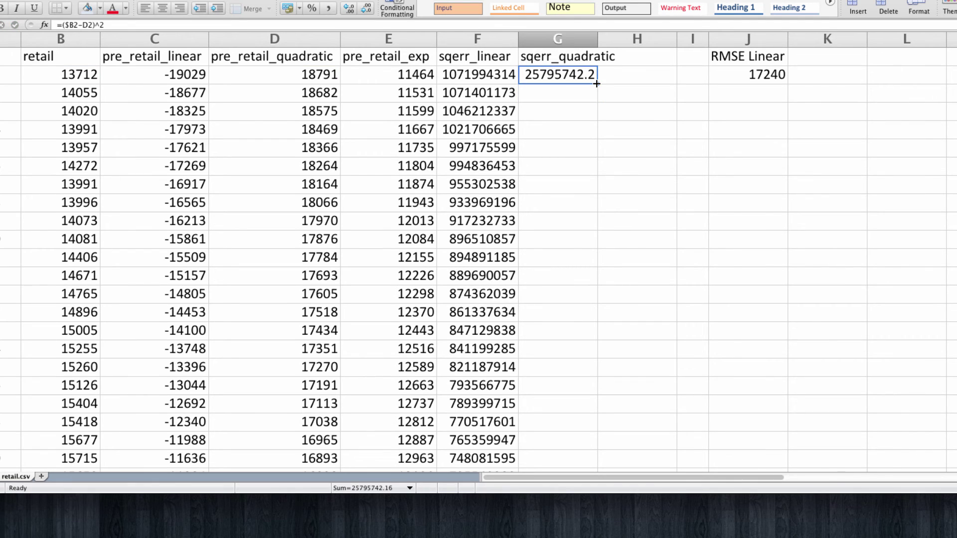
double_click(597, 84)
Label K1 RMSE Quad and extend the RMSE formula from J2 into K2 so it reads =SQRT(AVERAGE(G2:G494)).
left_click(809, 57)
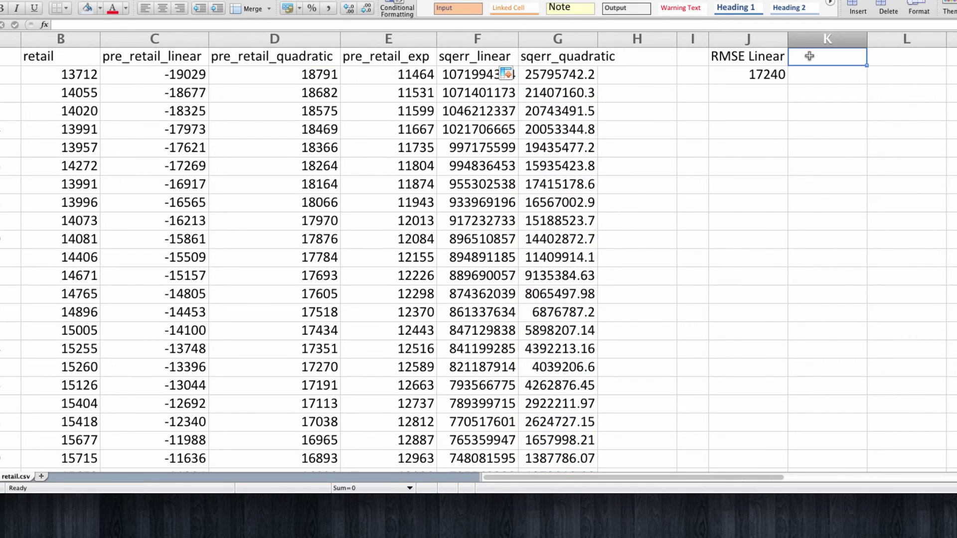
type("R")
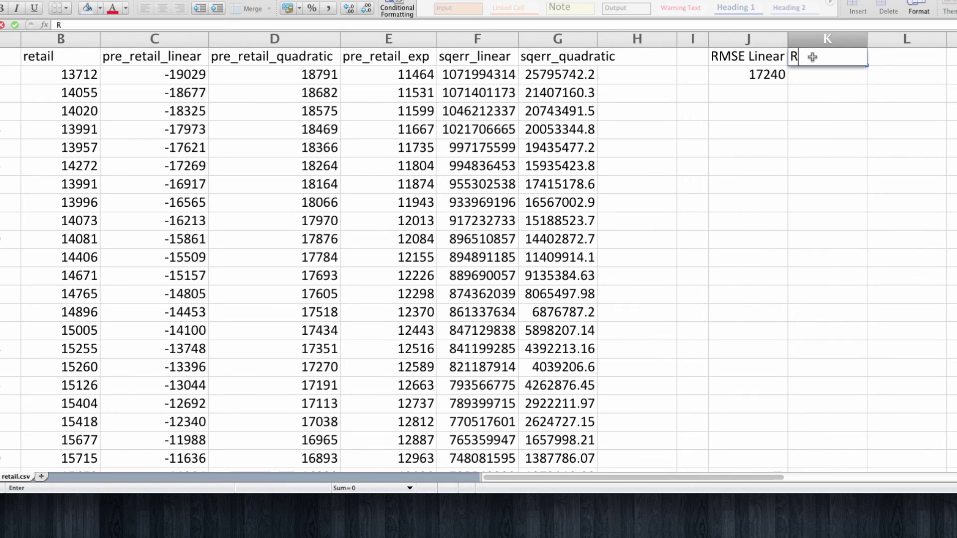
type("MSE Quad")
key("Return")
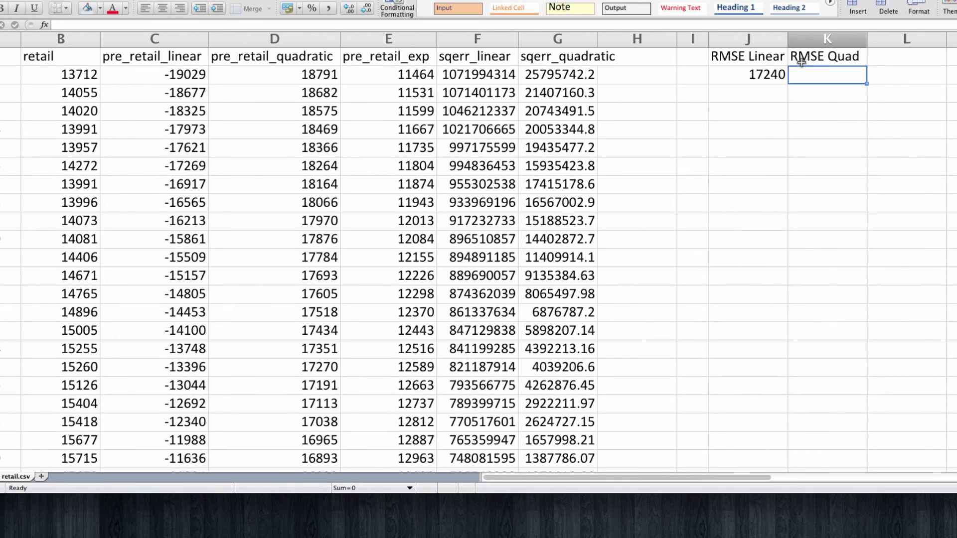
left_click(779, 73)
left_click_drag(788, 84, 854, 83)
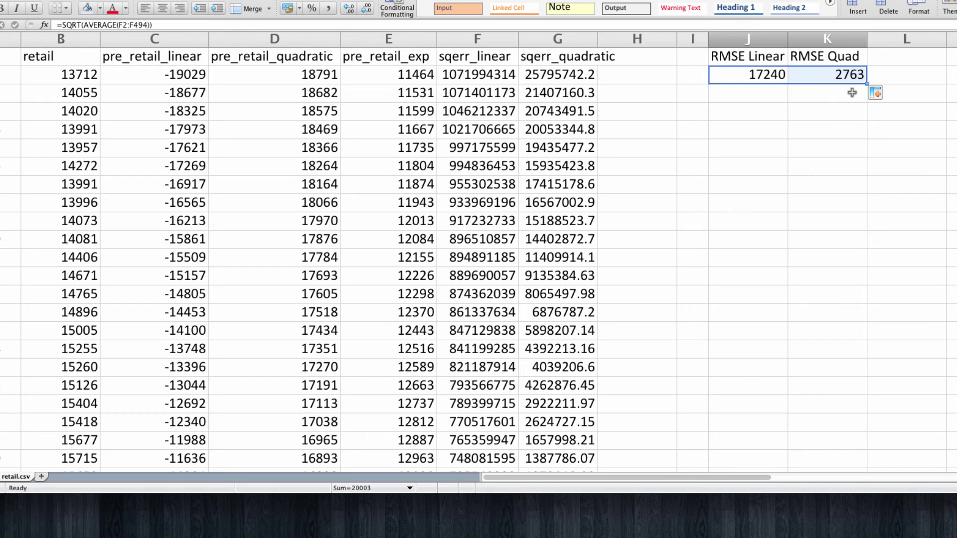
left_click(845, 74)
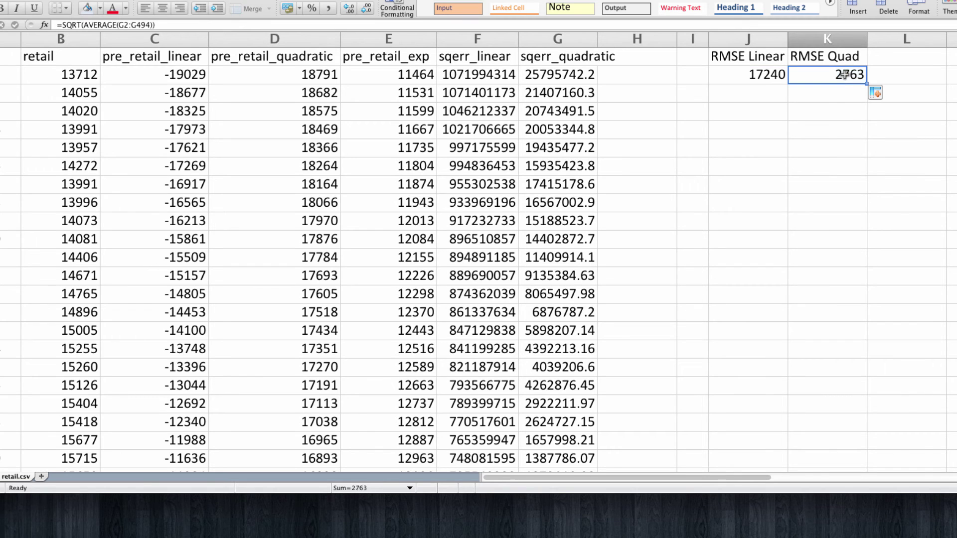
left_click(817, 22)
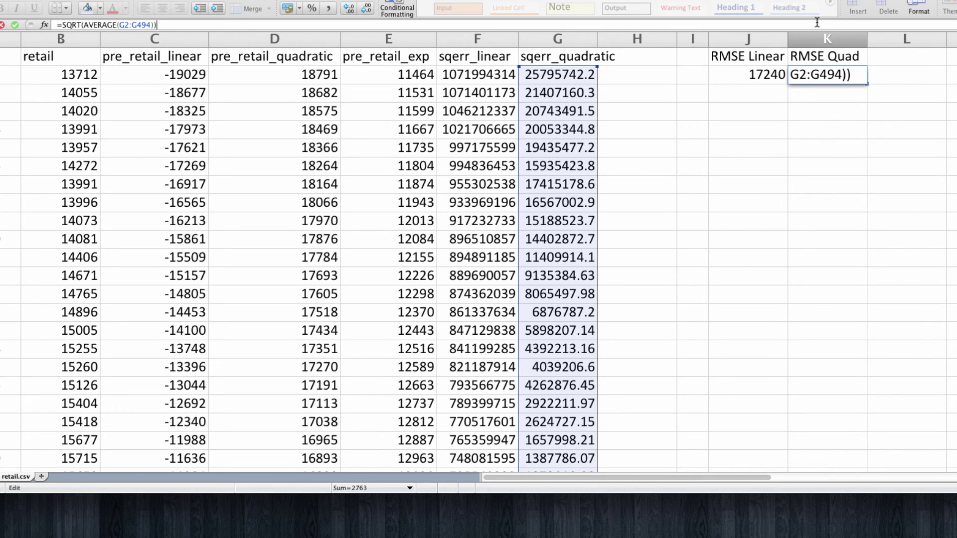
key("Return")
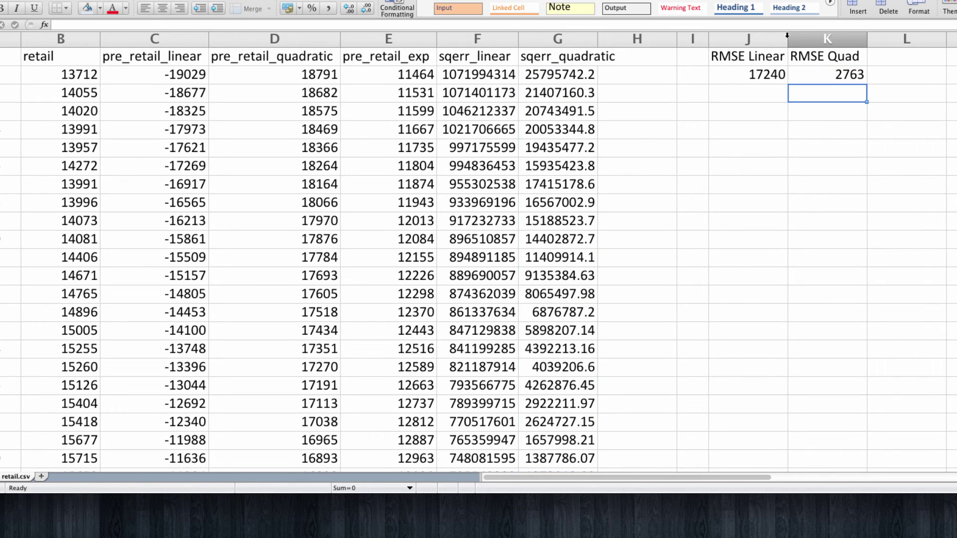
Label H1 sqerr_exp and fill column H with the squared-error formula from G2, =($B2-E2)^2 in H2, down to the last data row.
left_click(649, 56)
type("s")
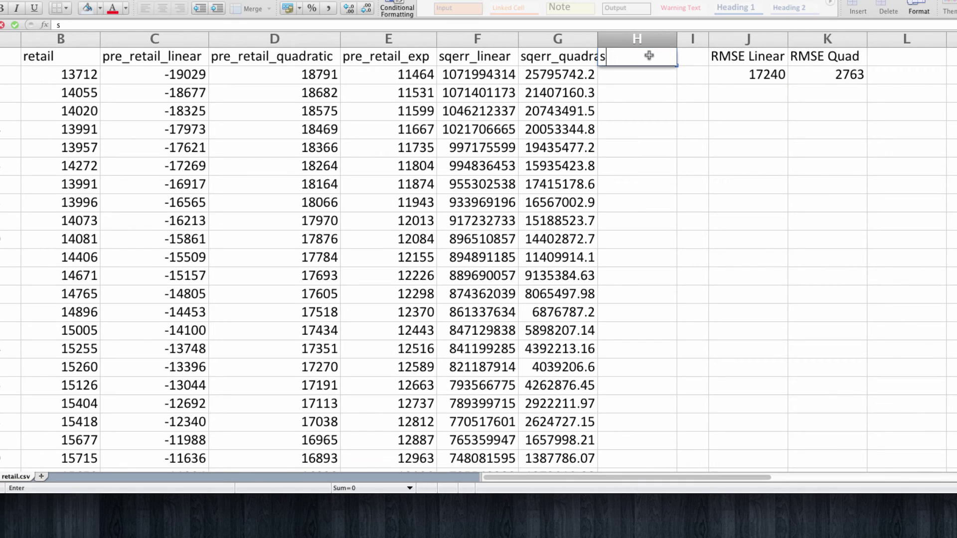
type("qerr_exp")
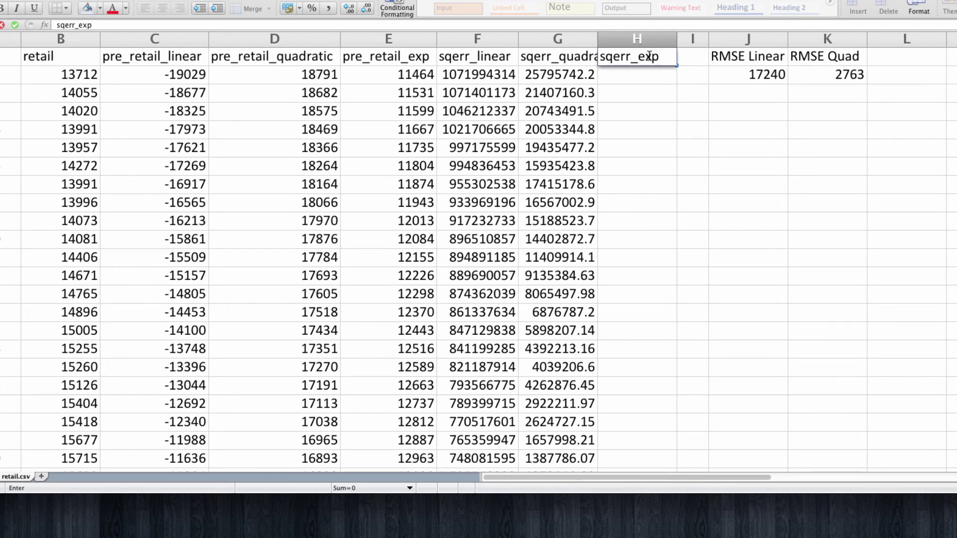
key("Return")
left_click(569, 71)
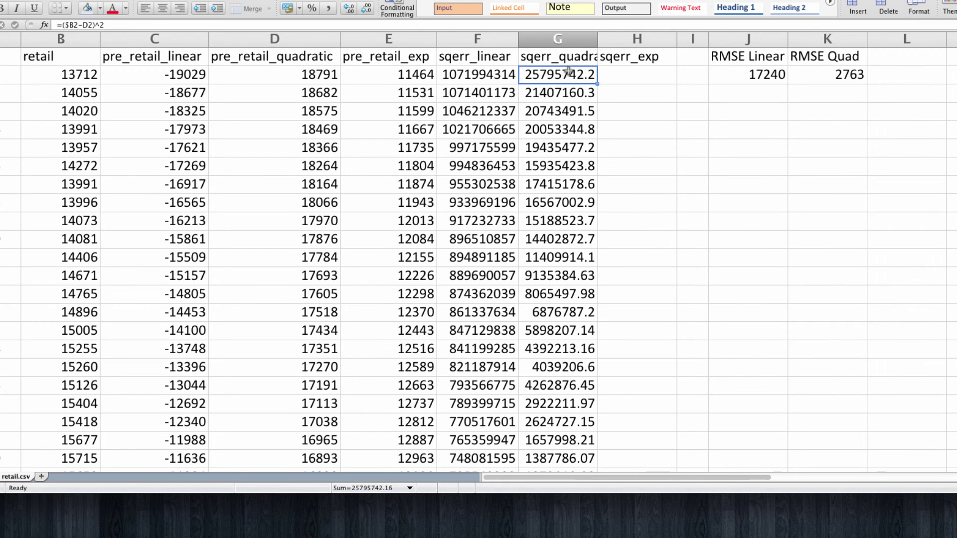
left_click_drag(597, 83, 675, 84)
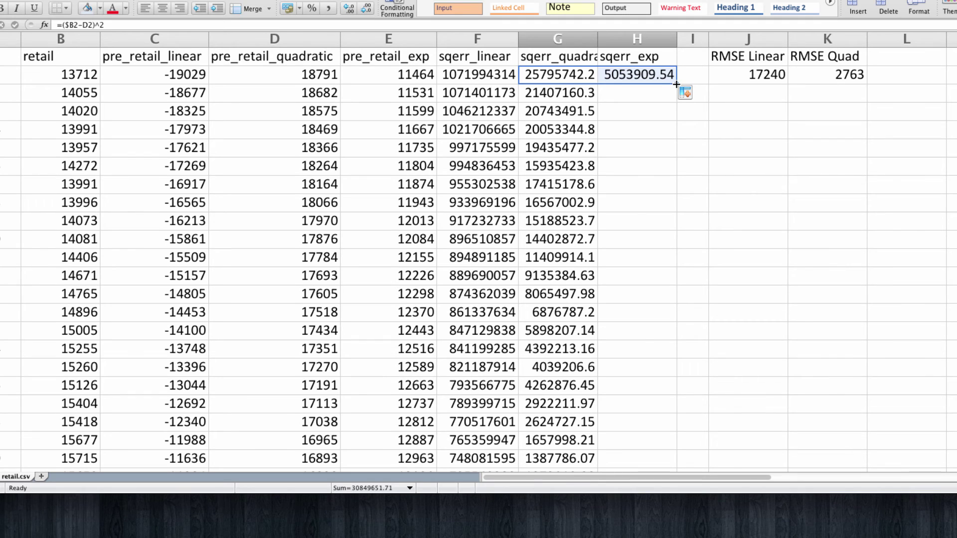
left_click(675, 84)
double_click(676, 84)
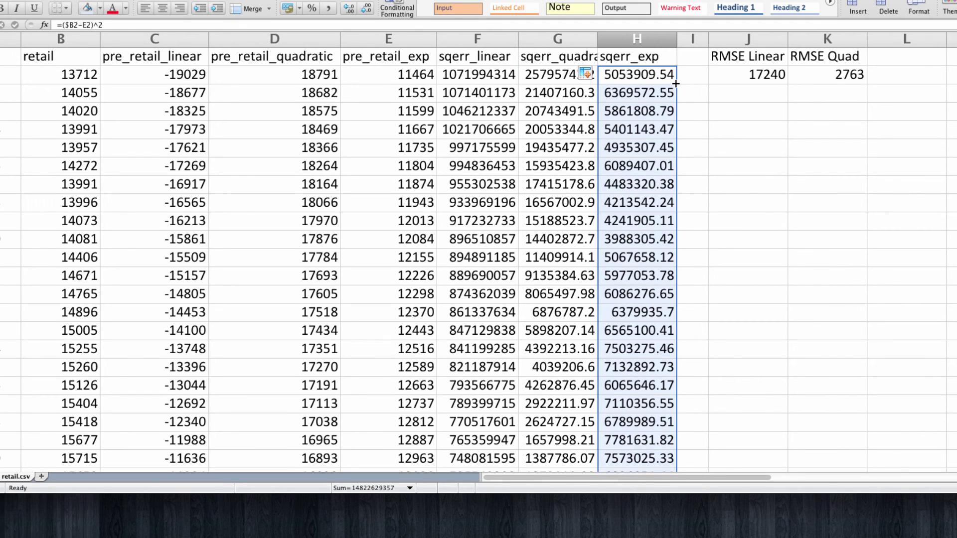
Label L1 RSME Exp and extend the RMSE formula from K2 into L2 for the exponential squared errors.
left_click(888, 60)
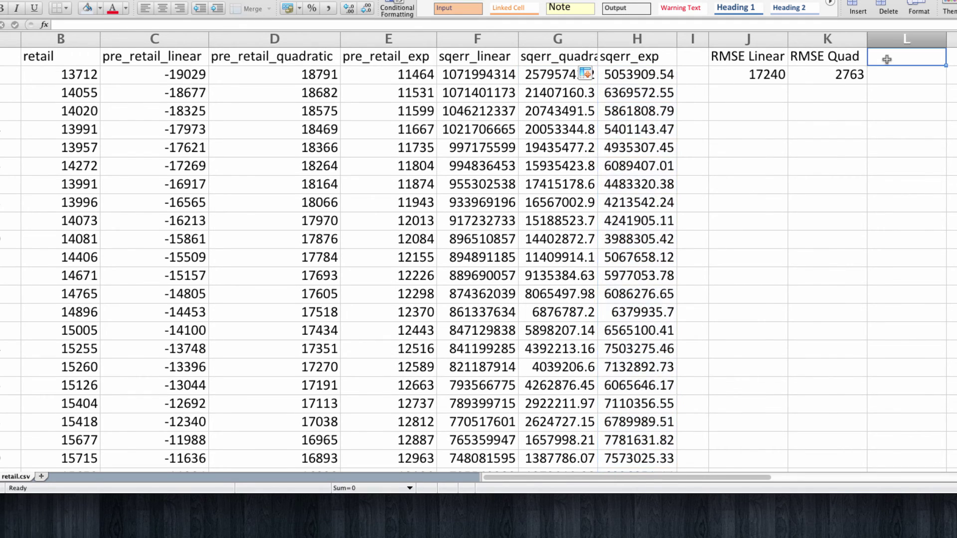
type("RSME ")
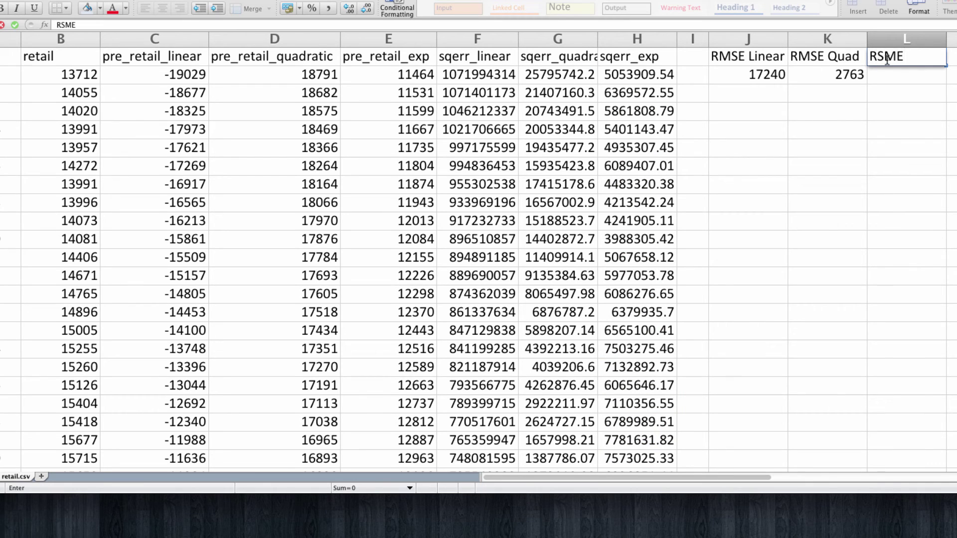
type("Exp")
key("Return")
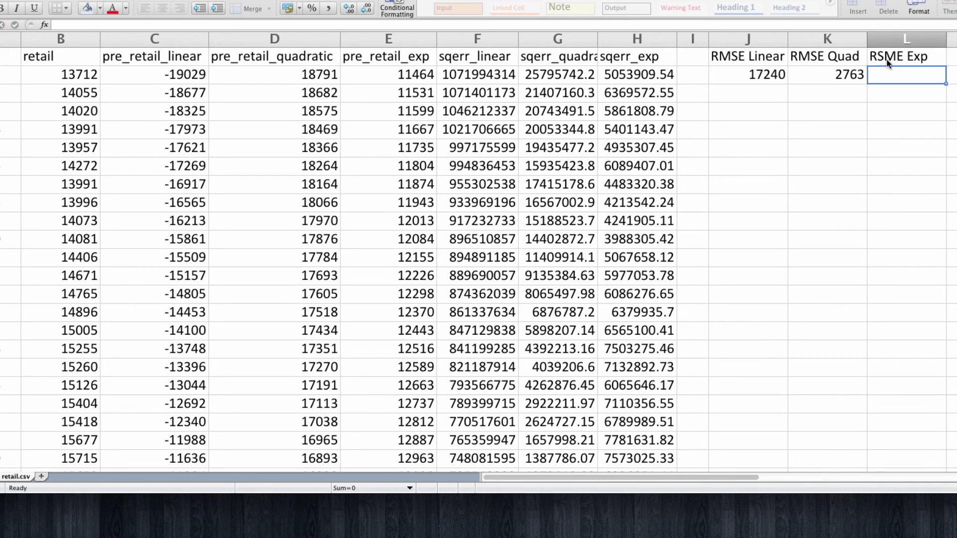
left_click(852, 72)
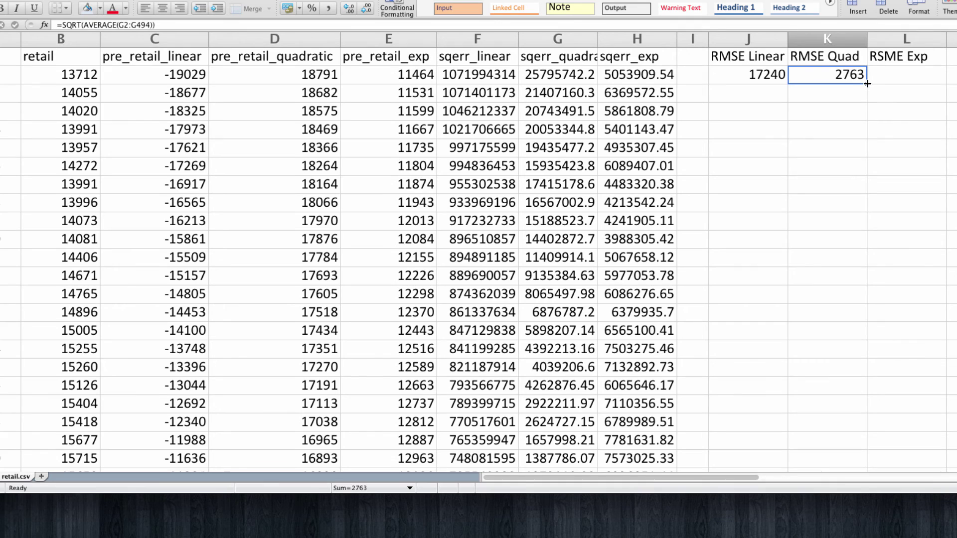
left_click_drag(890, 80, 923, 80)
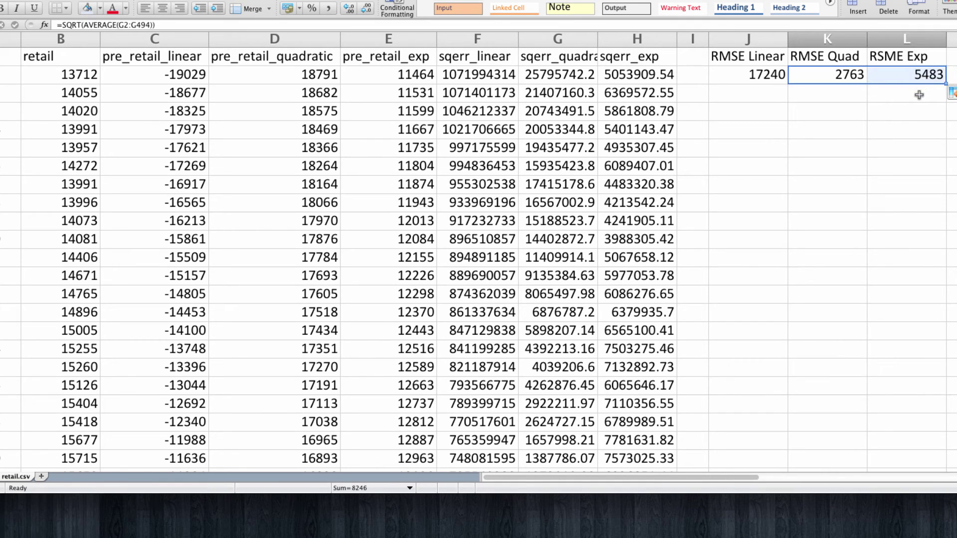
left_click(920, 95)
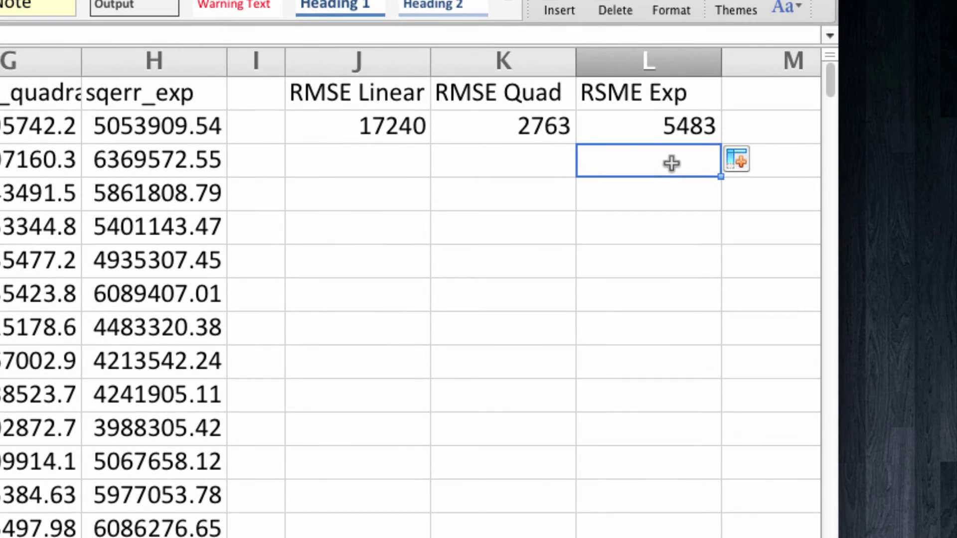
left_click(668, 368)
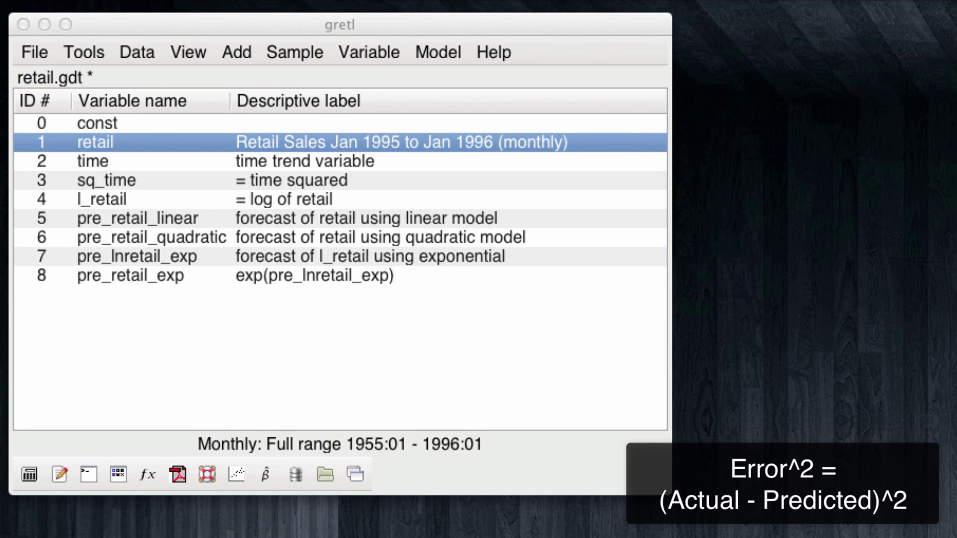
In gretl, define a new variable with the formula sqerr_linear = (retail - pre_retail_linear)^2.
left_click(246, 48)
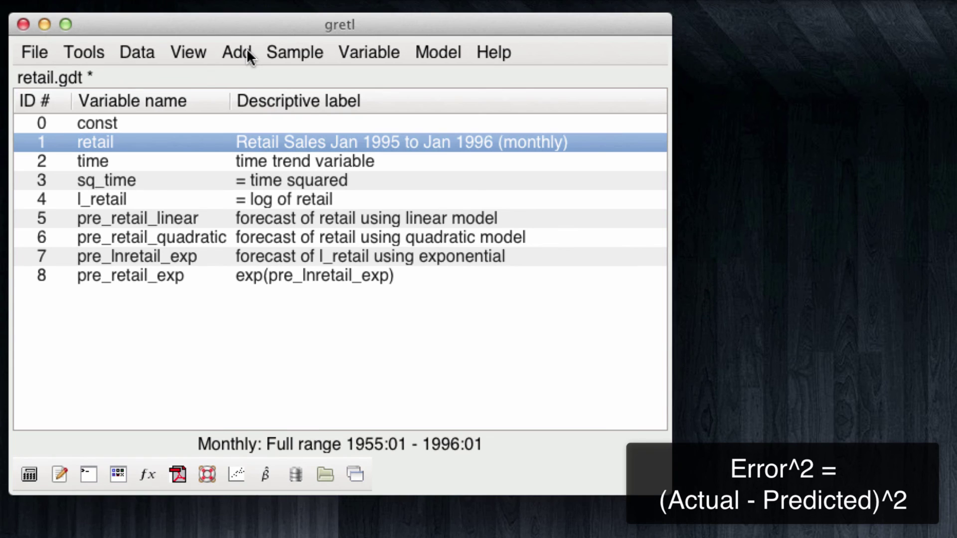
left_click(246, 48)
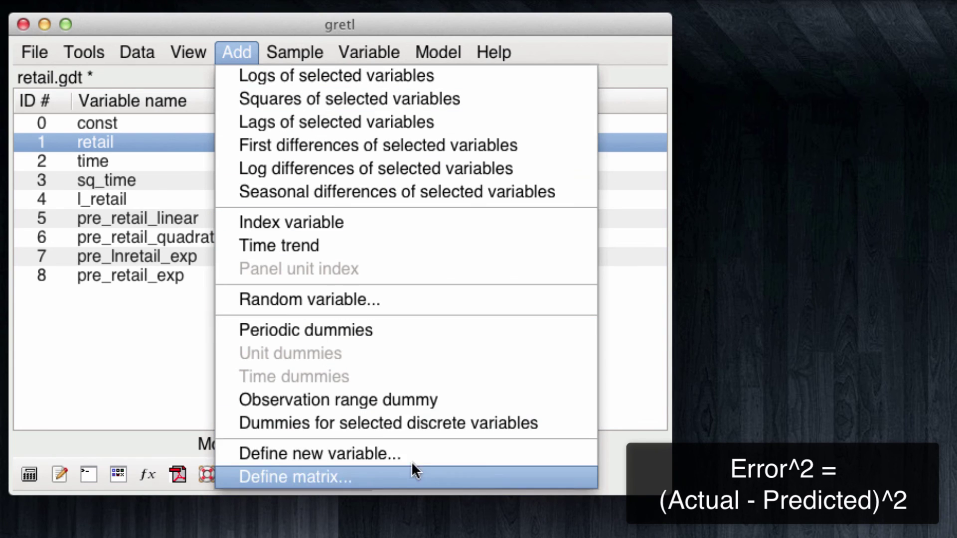
left_click(438, 455)
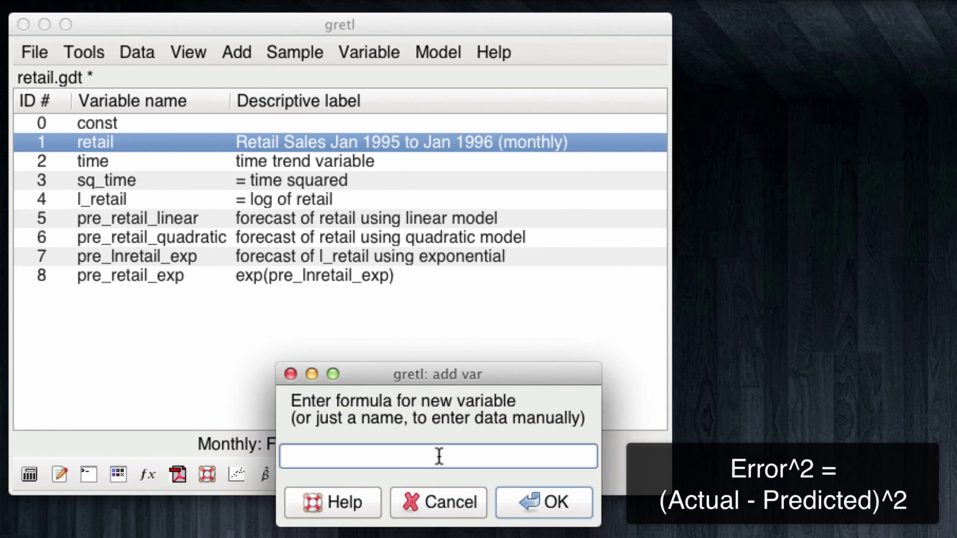
type("sqerr_linear")
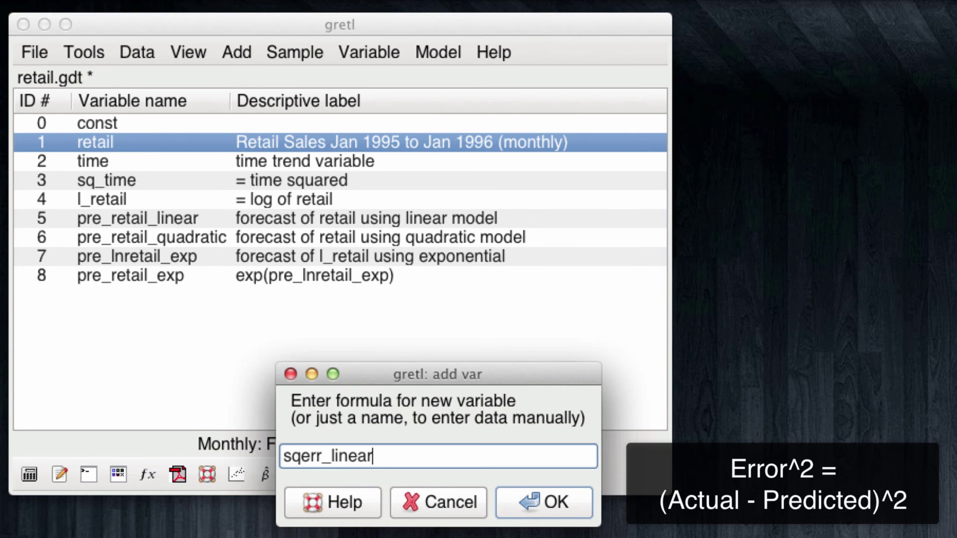
type(" = (retail ")
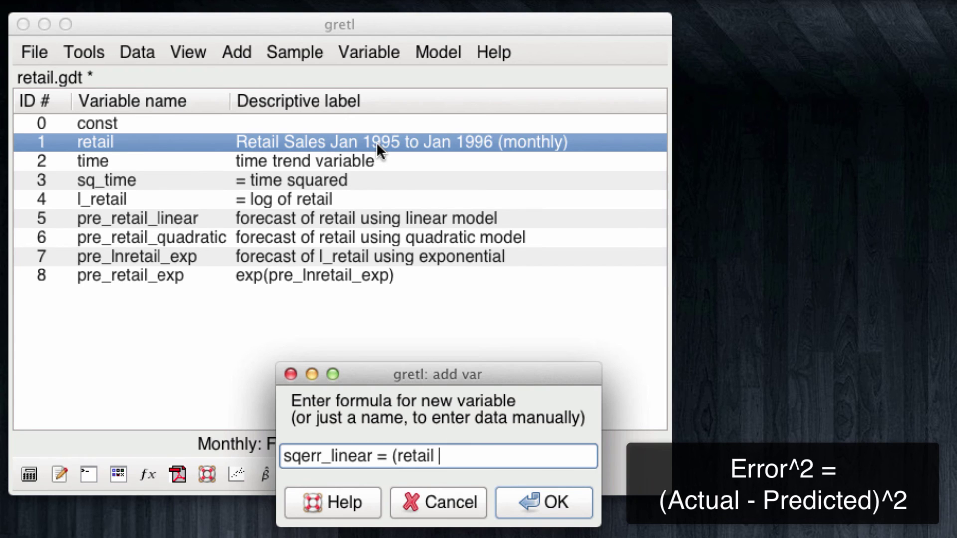
type("-")
left_click(210, 218)
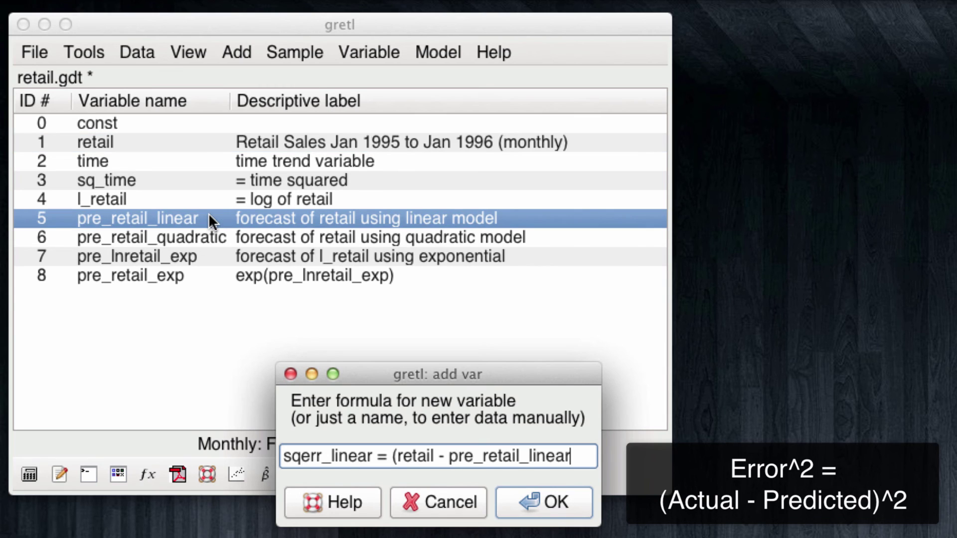
type(")^2")
key("Return")
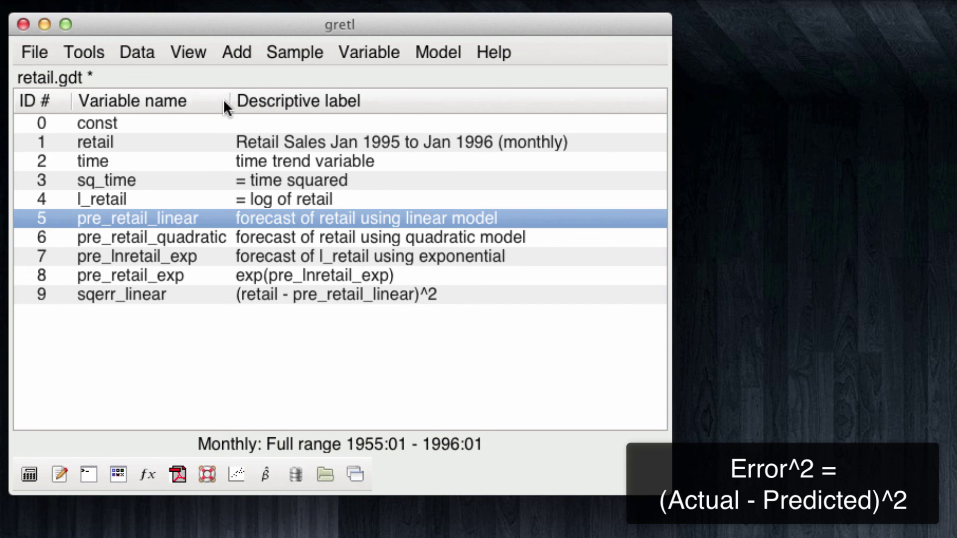
Define a new variable with the formula sqerr_quadratic = (retail - pre_retail_quadratic)^2.
left_click(243, 50)
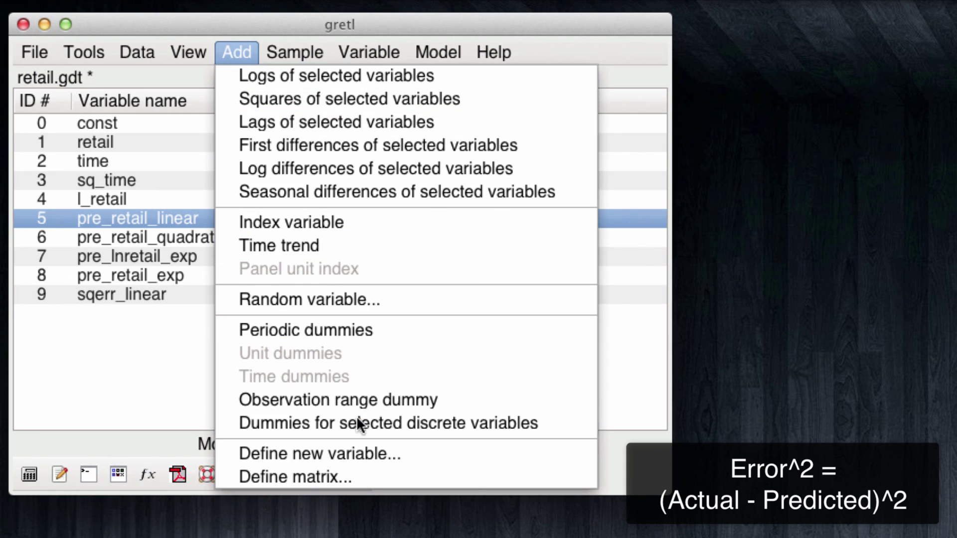
left_click(397, 464)
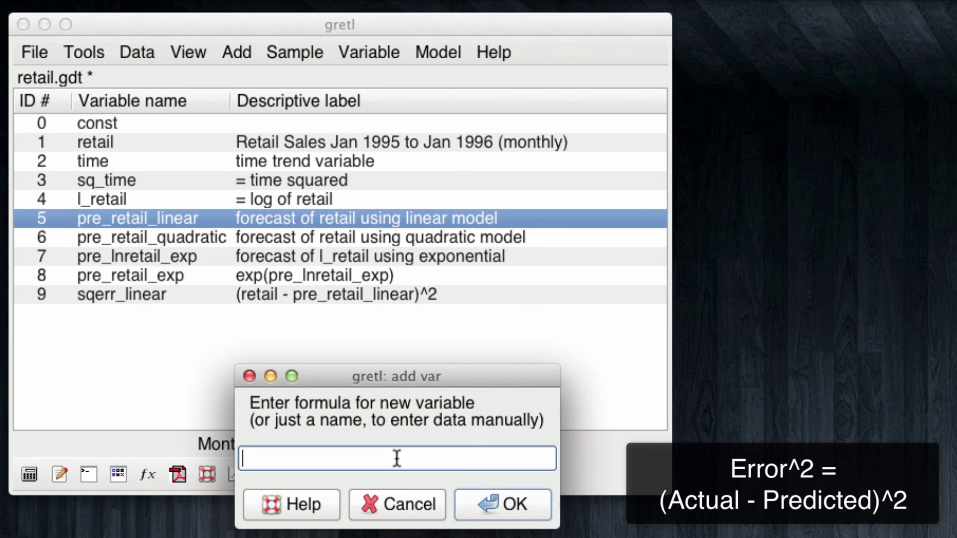
type("sqerr_quadrat")
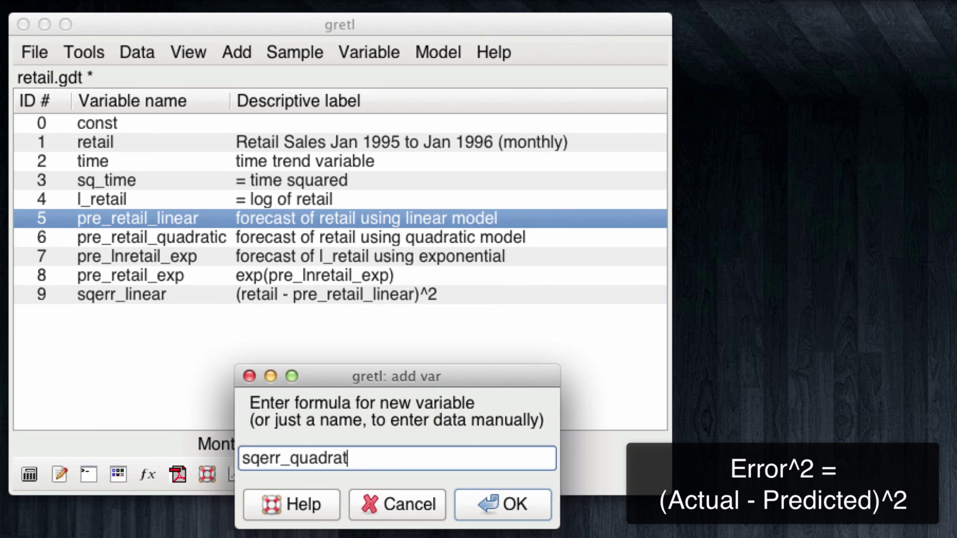
type("ic = (")
left_click(222, 142)
type("-")
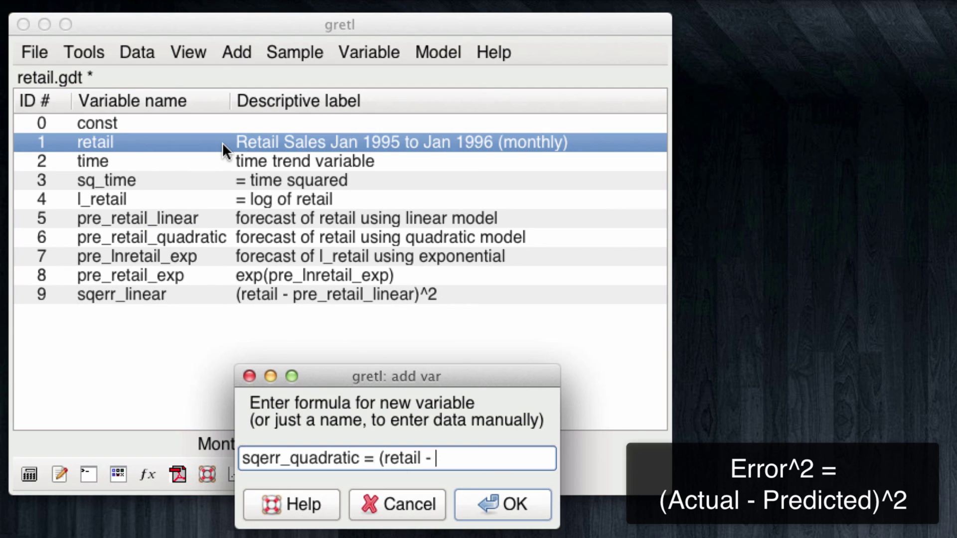
left_click(193, 235)
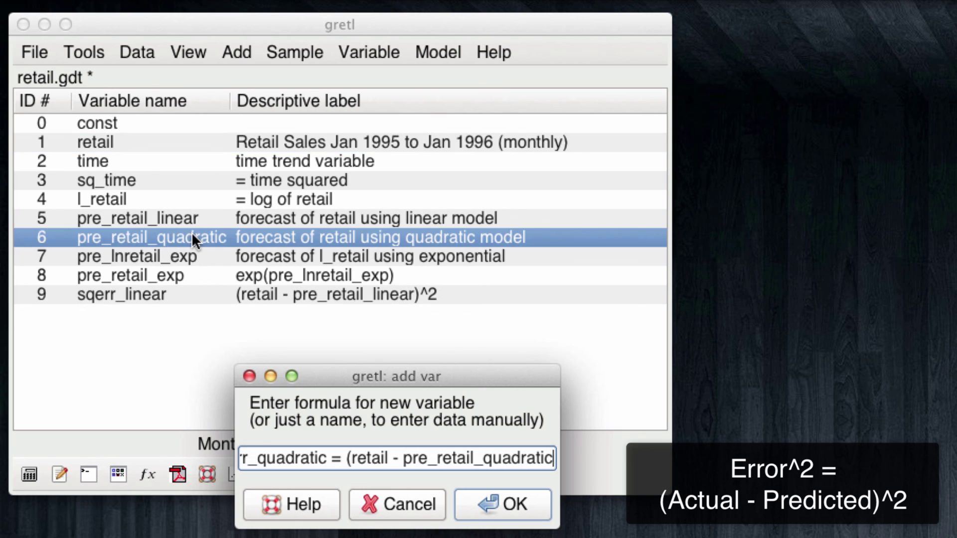
type(")")
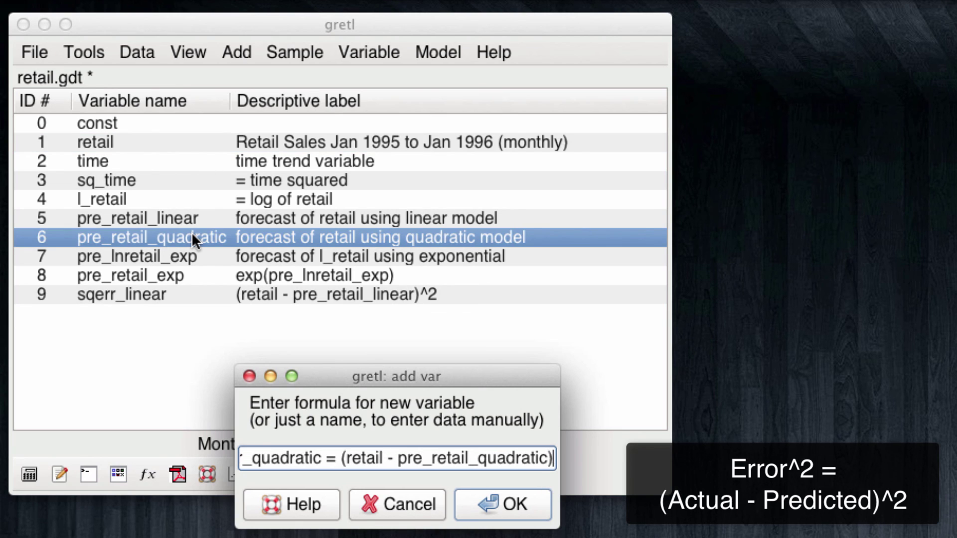
type("^2")
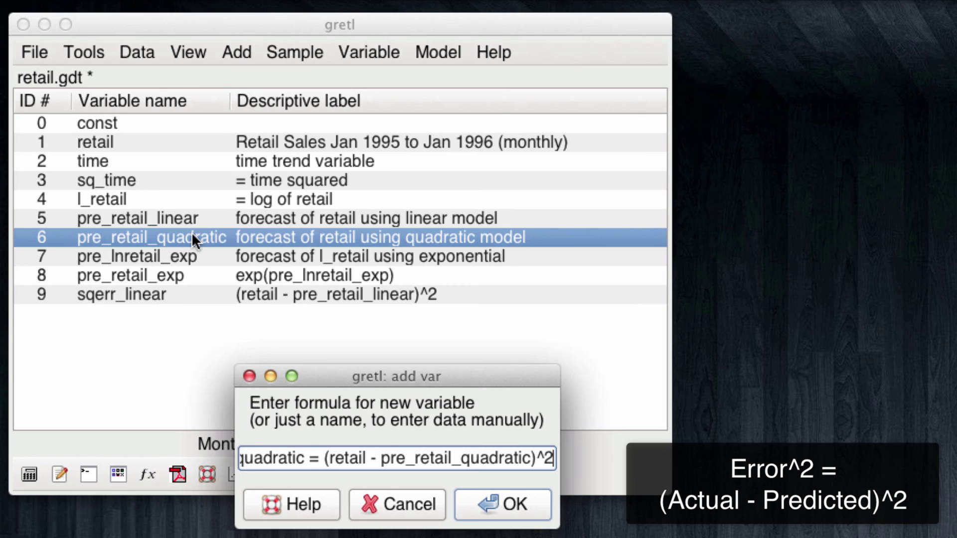
key("Return")
left_click(200, 312)
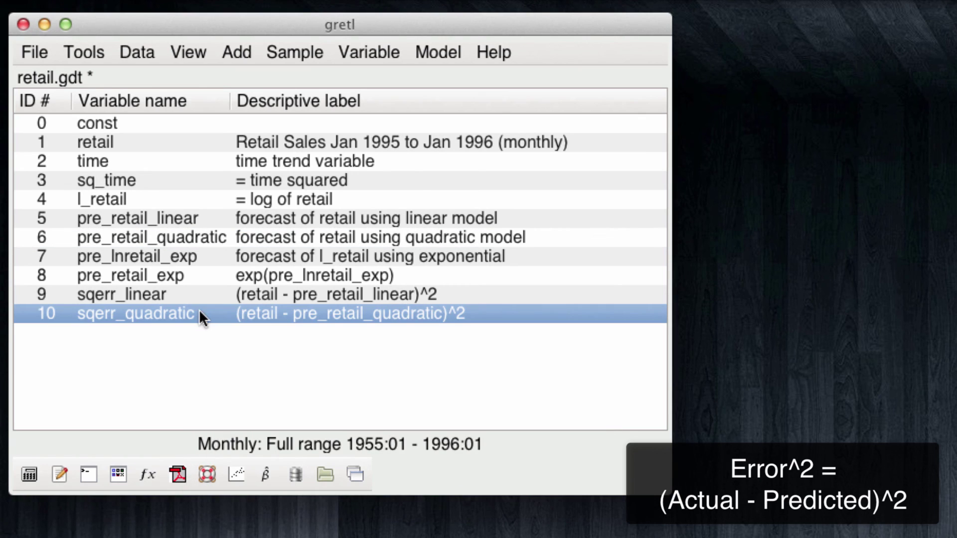
Define a new variable with the formula sqerr_exp = (retail - pre_retail_exp)^2.
left_click(238, 51)
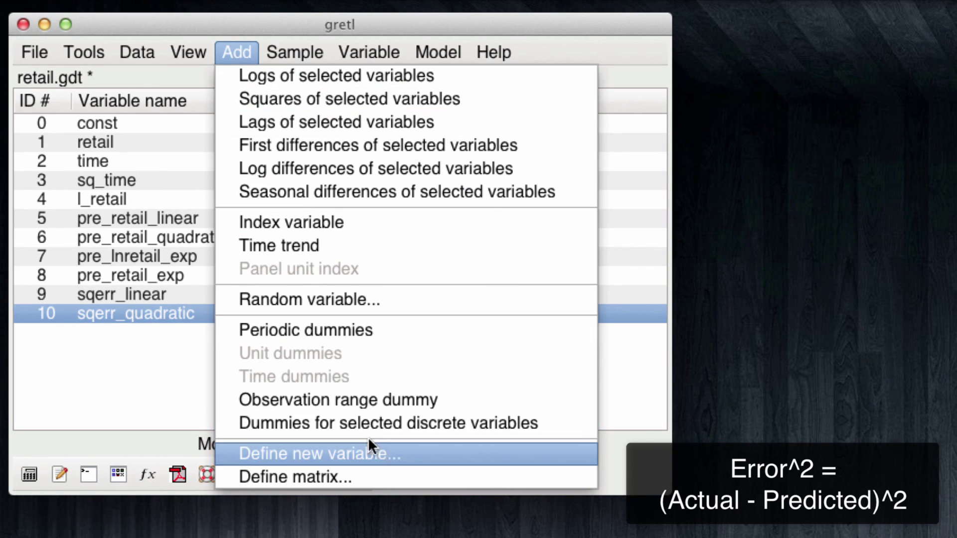
left_click(405, 451)
type("s")
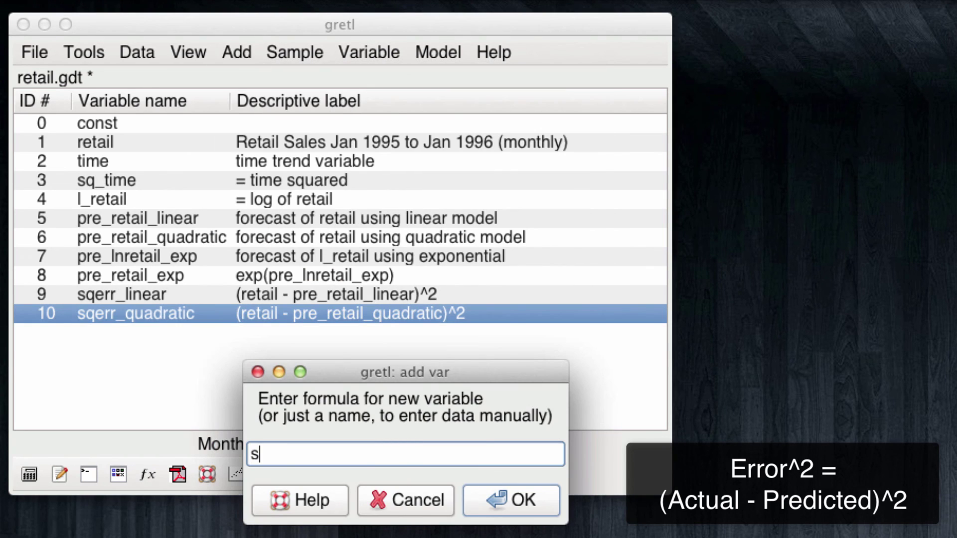
type("qerr_exp = (")
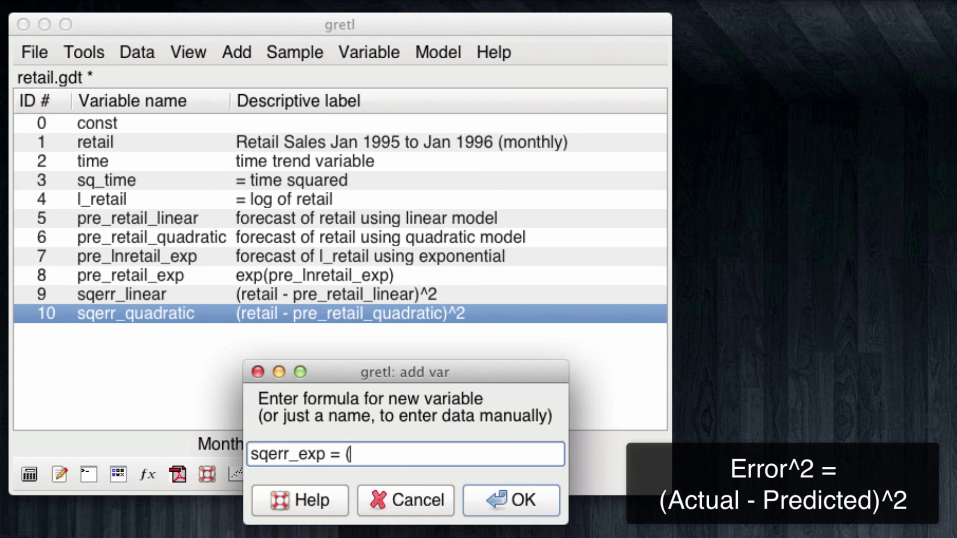
left_click(360, 142)
type("-")
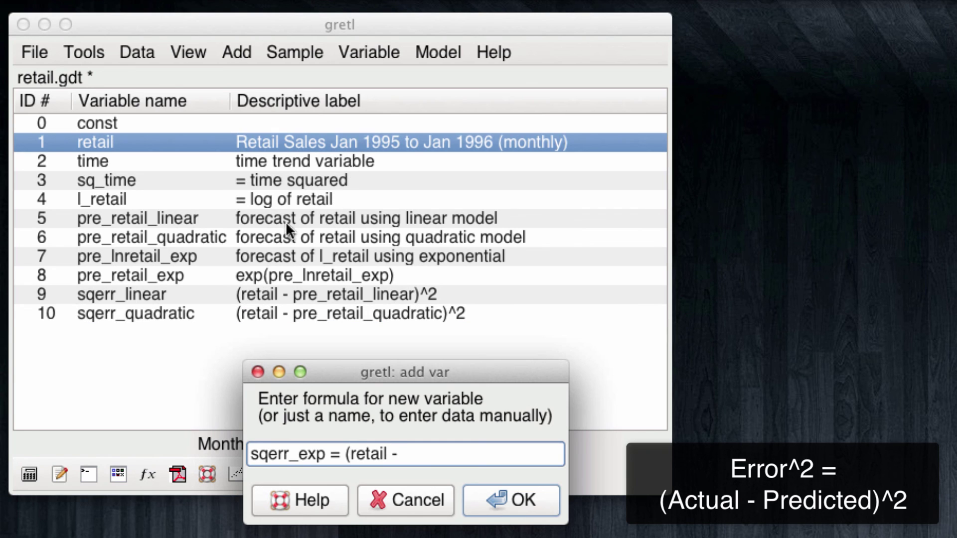
double_click(220, 273)
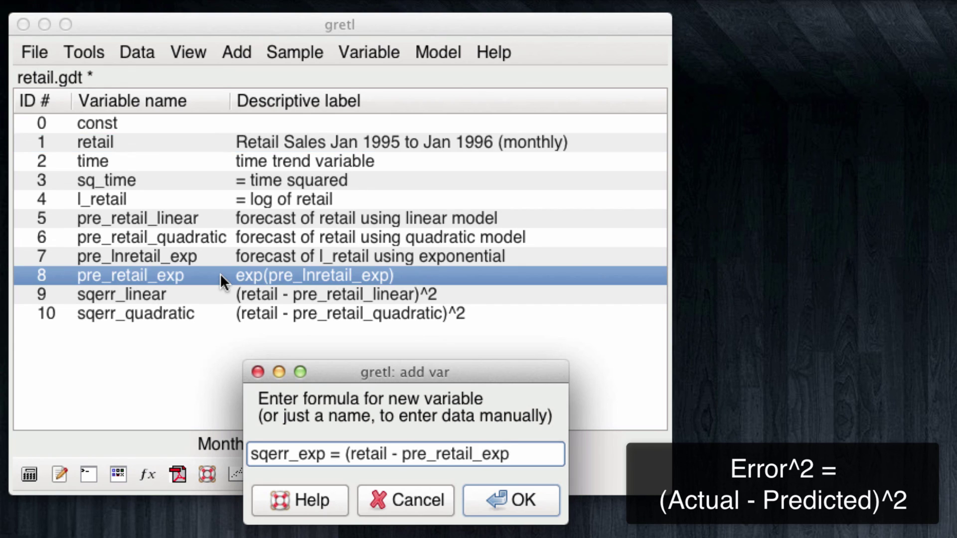
type(")^2")
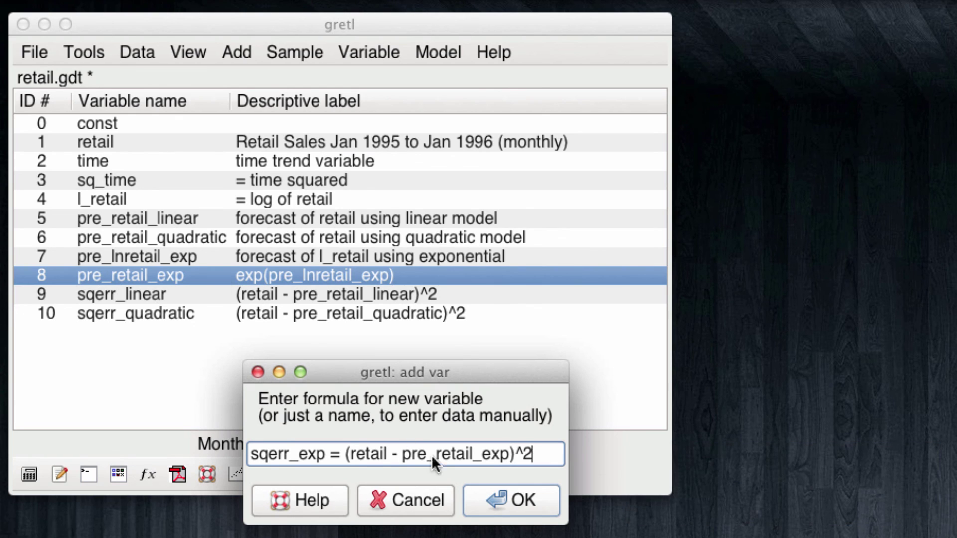
left_click(519, 501)
Show the summary statistics for sqerr_linear, sqerr_quadratic and sqerr_exp together.
left_click(147, 293)
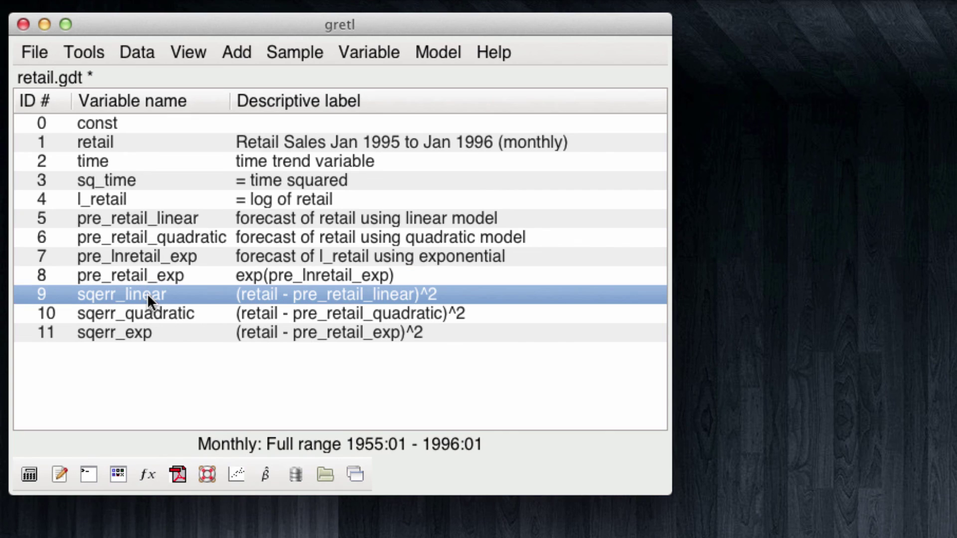
left_click(146, 333, "shift")
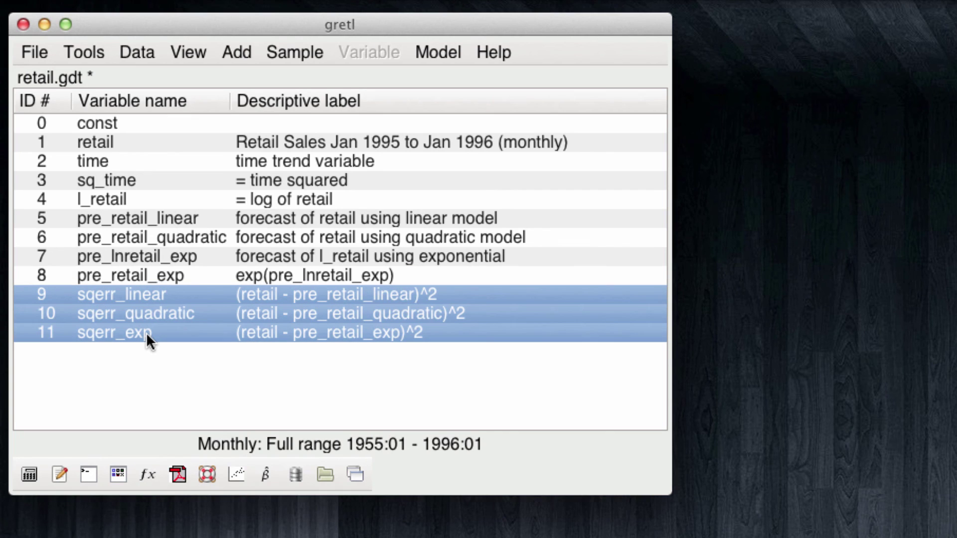
right_click(175, 334)
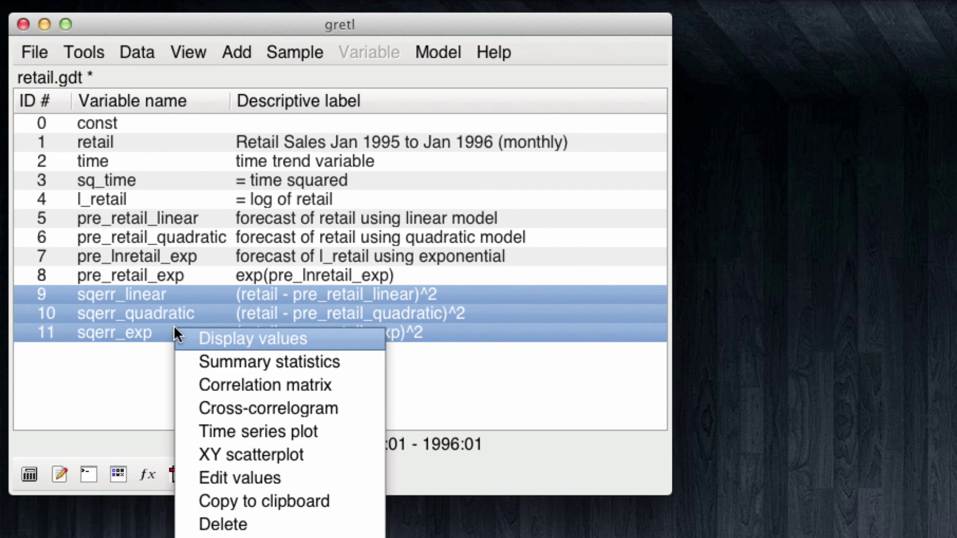
left_click(244, 361)
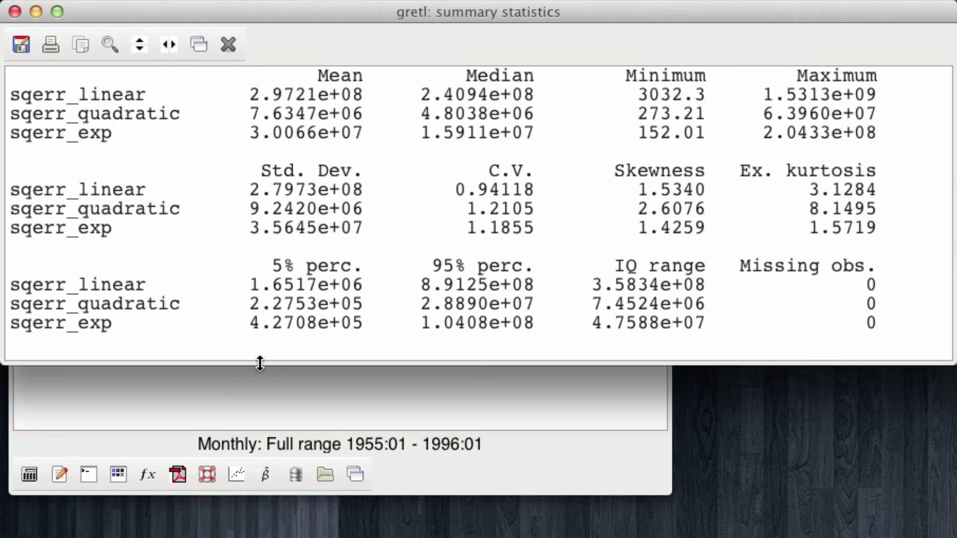